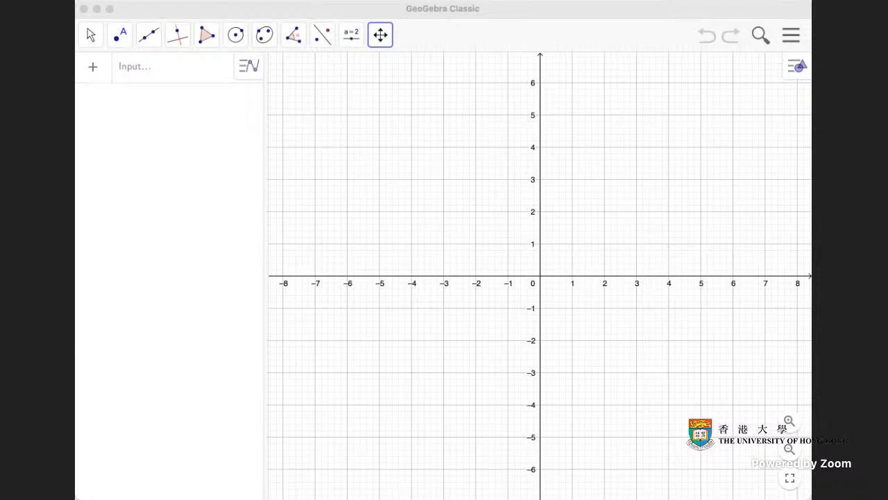
# Open the program's About / Licence information in an enlarged window and check the version number and date
pyautogui.click(183, 394)
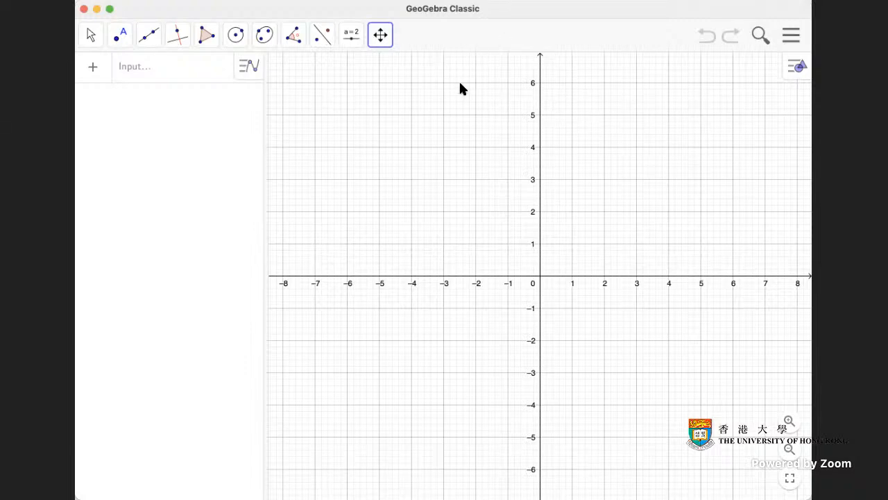
pyautogui.click(791, 35)
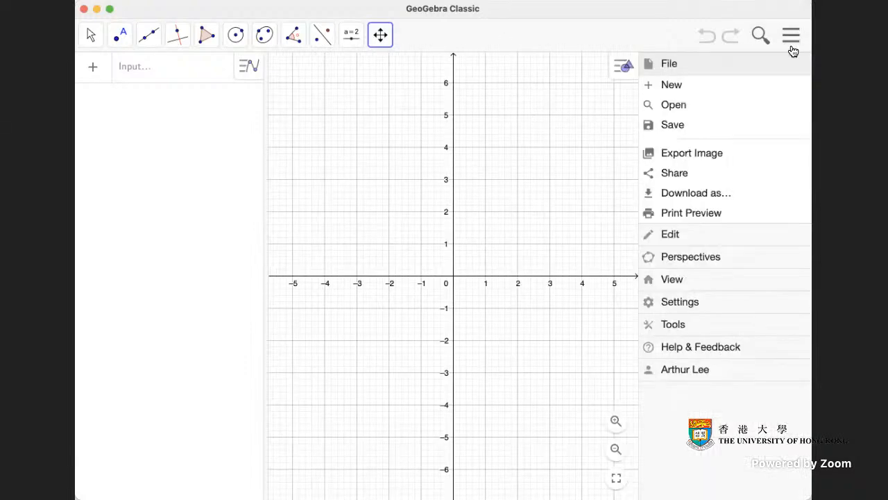
pyautogui.click(682, 371)
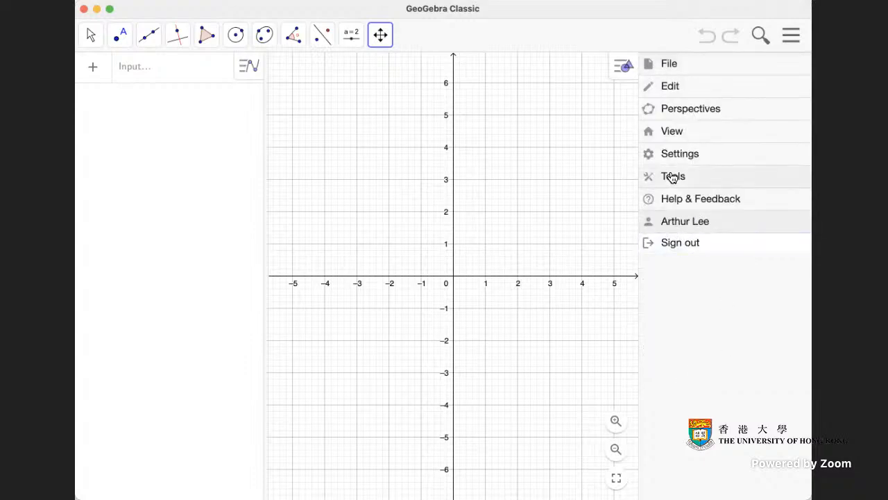
pyautogui.click(678, 208)
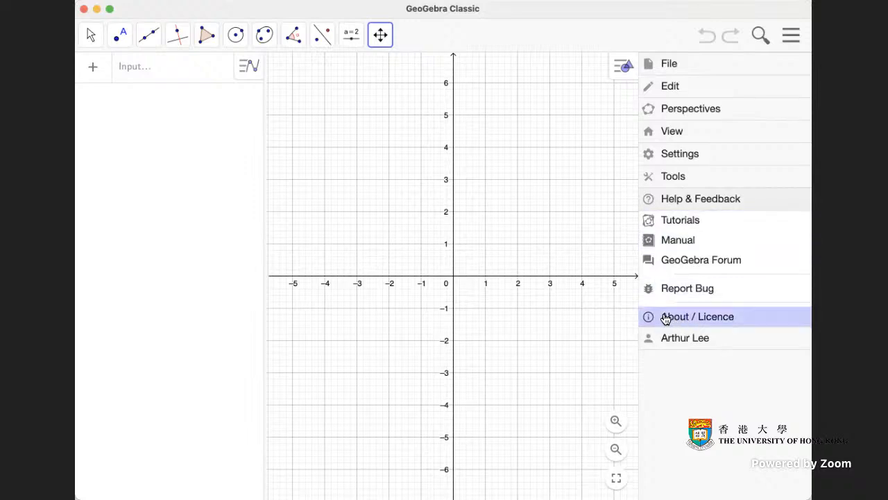
pyautogui.click(708, 318)
pyautogui.moveTo(377, 10); pyautogui.dragTo(444, 30)
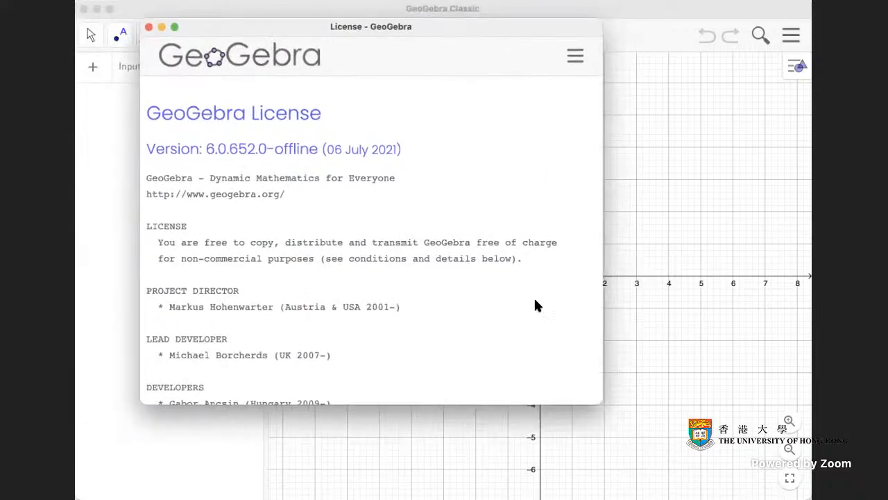
pyautogui.moveTo(605, 404); pyautogui.dragTo(734, 478)
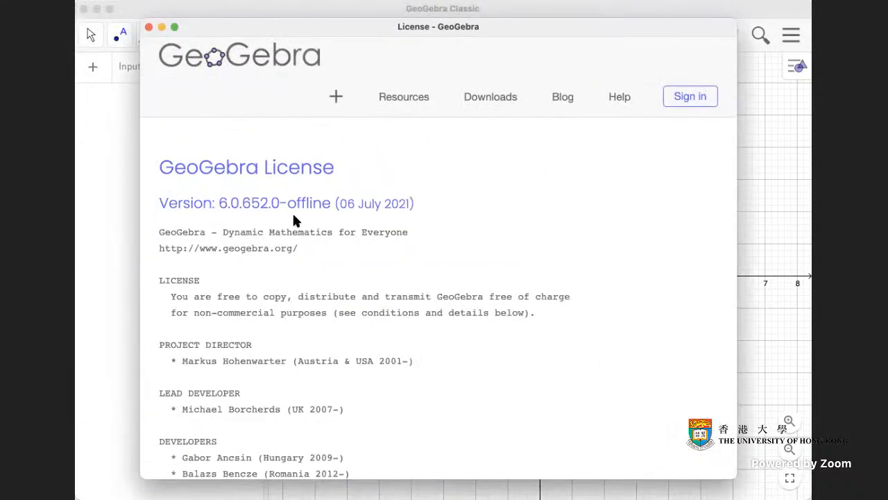
# Open the "Make a quadratic graph" activity from the account's own online resources and go to its graph
pyautogui.click(413, 97)
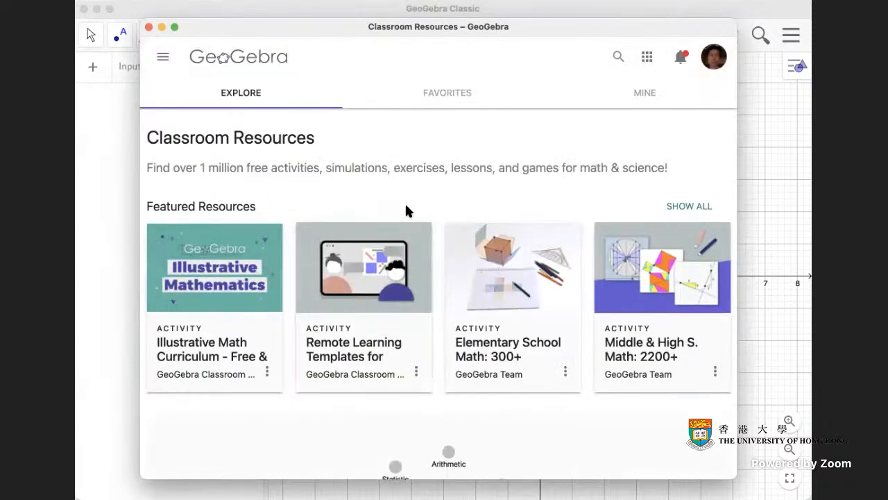
pyautogui.click(648, 93)
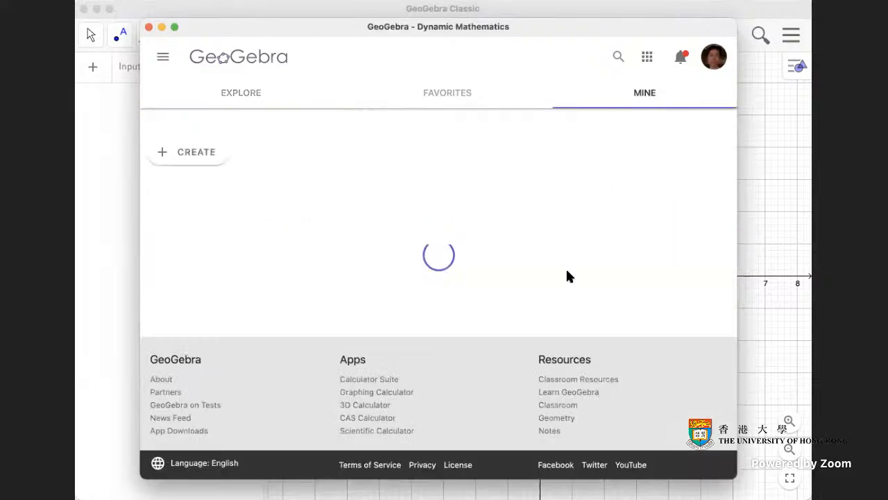
pyautogui.scroll(-3, 583, 269)
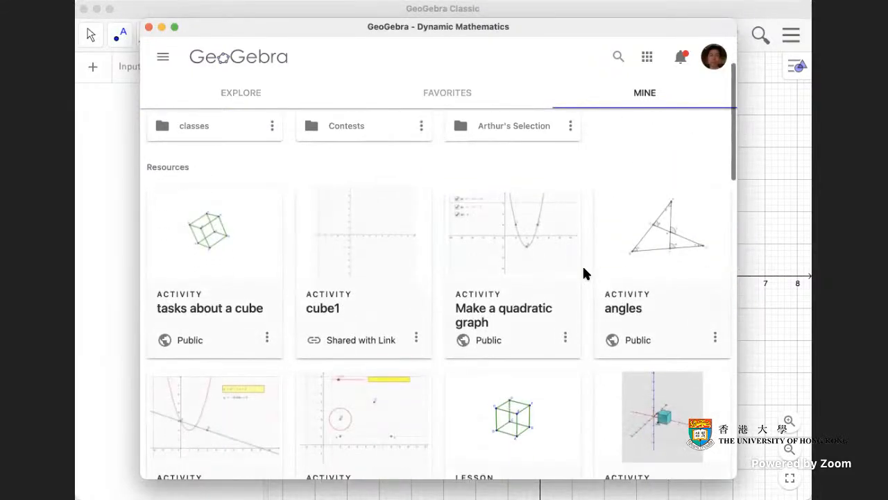
pyautogui.click(520, 307)
pyautogui.scroll(-5, 585, 267)
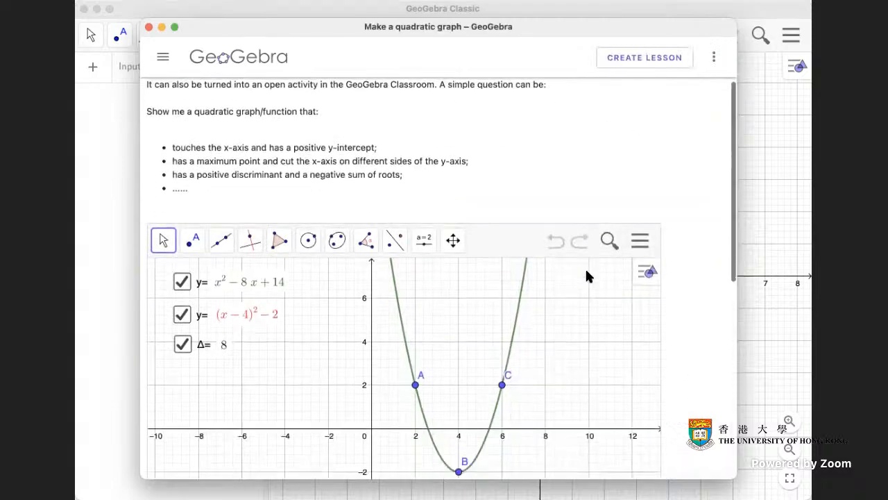
# Reshape the activity's parabola by moving A to (2, -2), B to (6, -2) and C to (8, 4), and close the activity window
pyautogui.moveTo(502, 291); pyautogui.dragTo(546, 291)
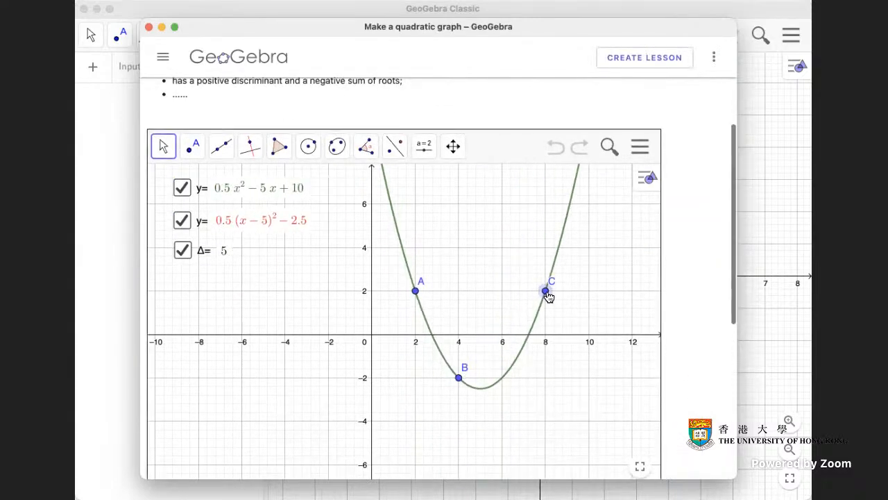
pyautogui.moveTo(461, 381); pyautogui.dragTo(501, 378)
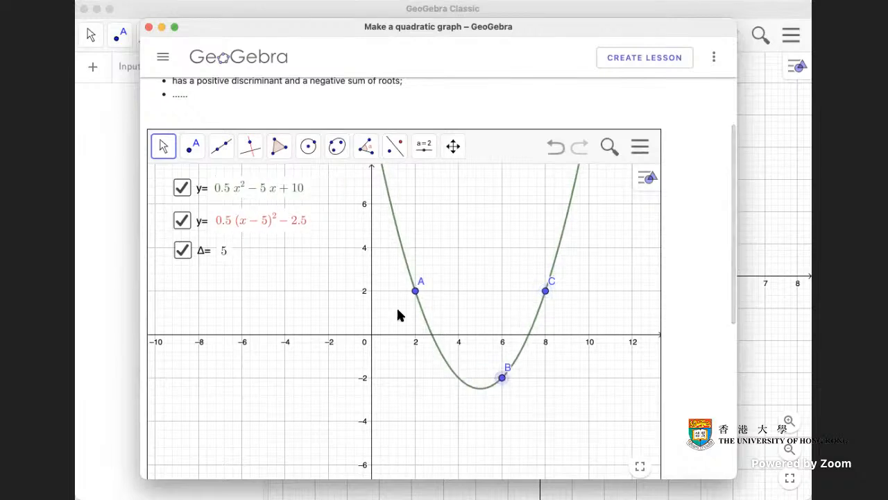
pyautogui.moveTo(414, 292); pyautogui.dragTo(416, 379)
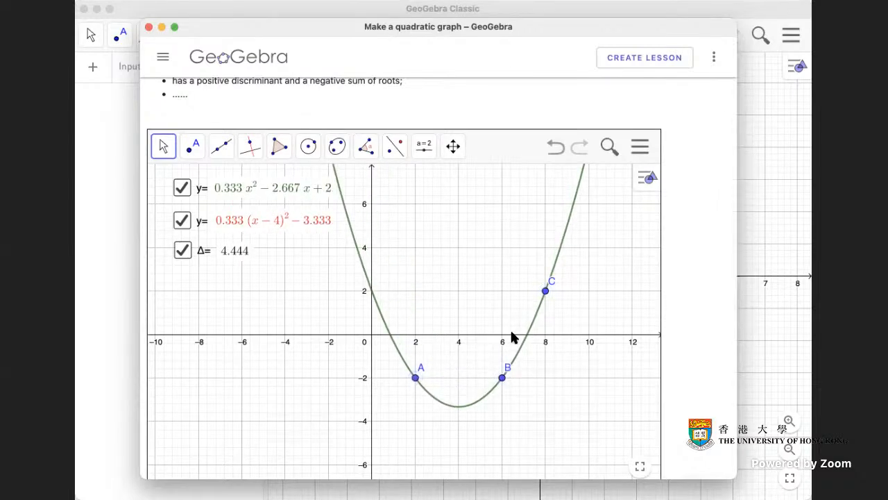
pyautogui.moveTo(545, 292); pyautogui.dragTo(545, 254)
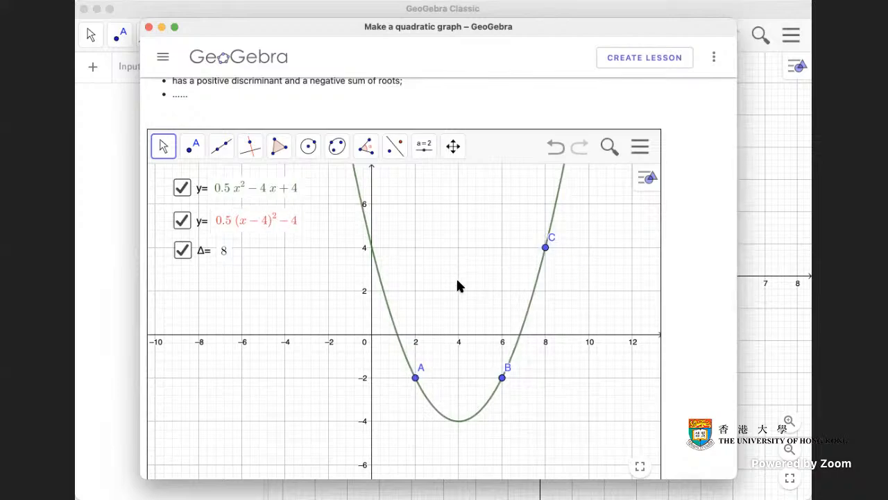
pyautogui.scroll(10, 625, 260)
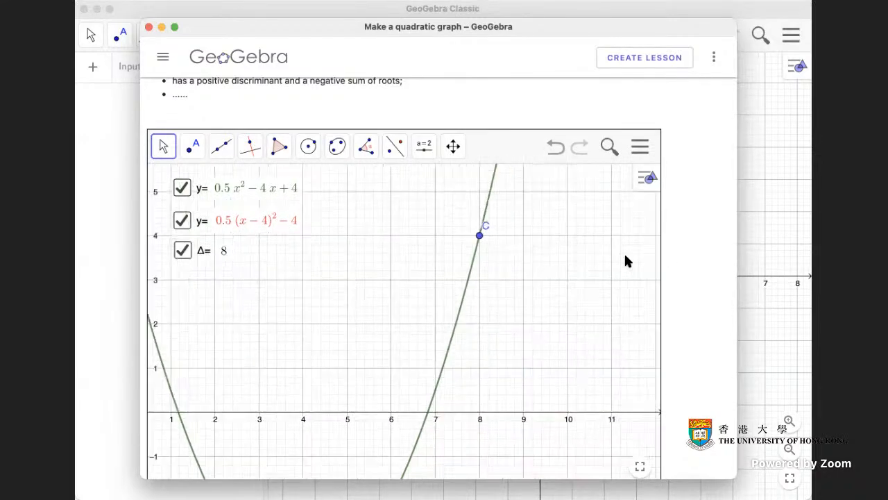
pyautogui.scroll(-10, 625, 260)
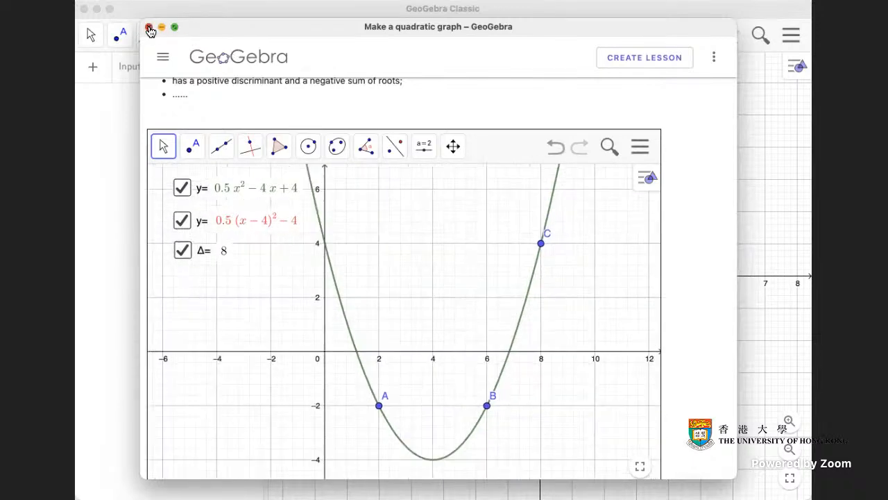
pyautogui.click(150, 29)
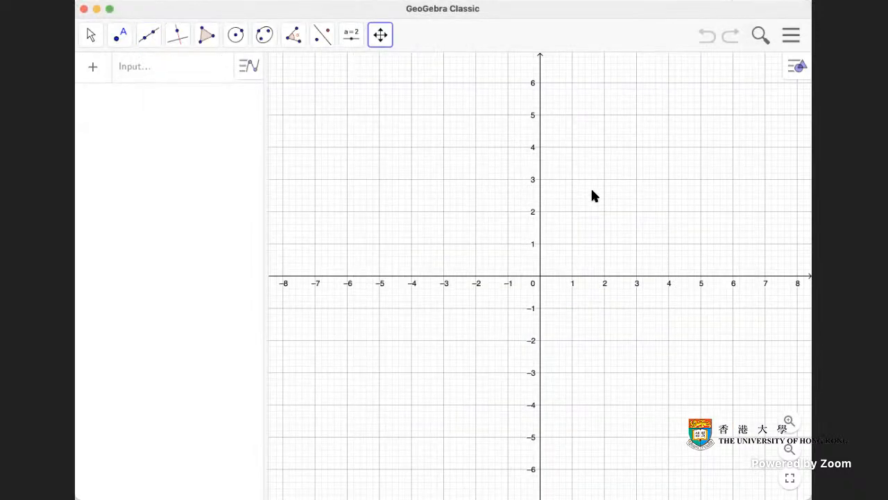
# Look up the GeoGebra Classic 6 and Classic 5 entries on the website's App Downloads page and close the window
pyautogui.click(792, 38)
pyautogui.click(720, 323)
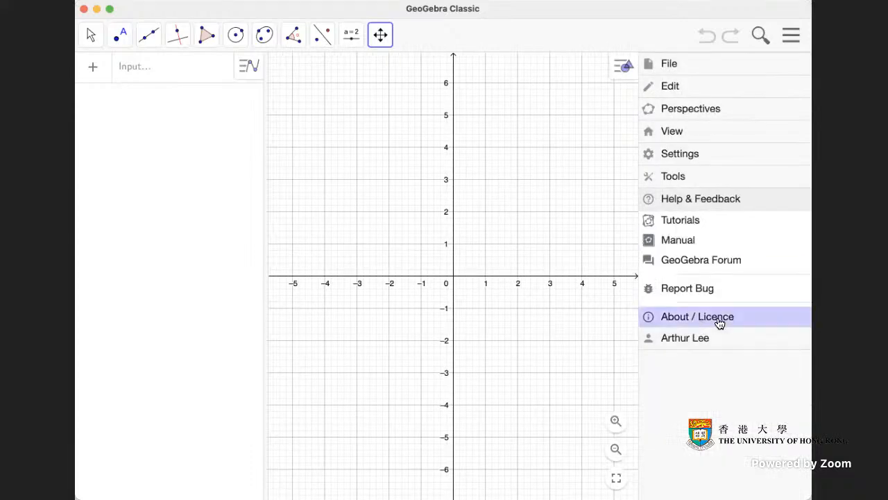
pyautogui.moveTo(407, 22); pyautogui.dragTo(426, 20)
pyautogui.click(302, 64)
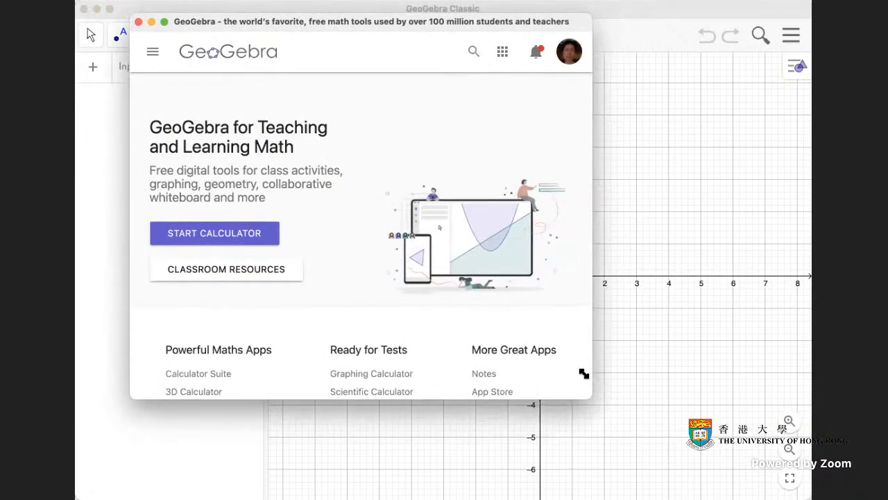
pyautogui.moveTo(597, 397); pyautogui.dragTo(744, 451)
pyautogui.scroll(-3, 563, 340)
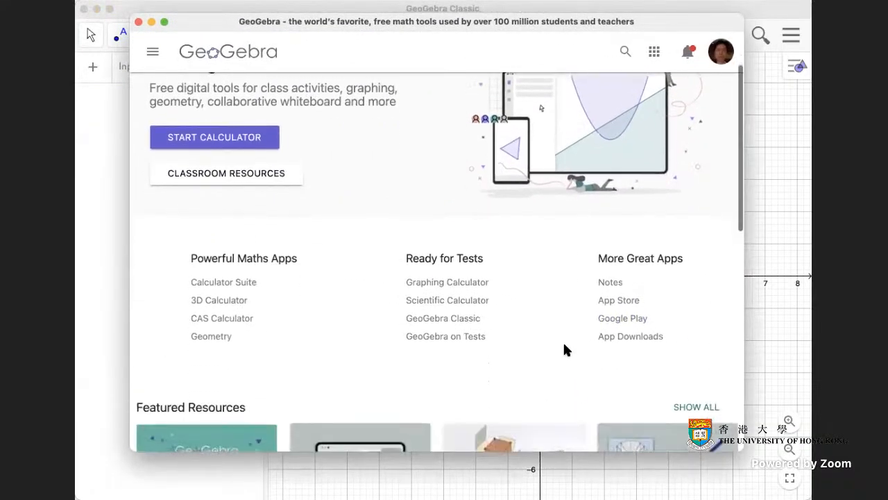
pyautogui.click(628, 339)
pyautogui.scroll(-4, 452, 371)
pyautogui.scroll(-1, 452, 371)
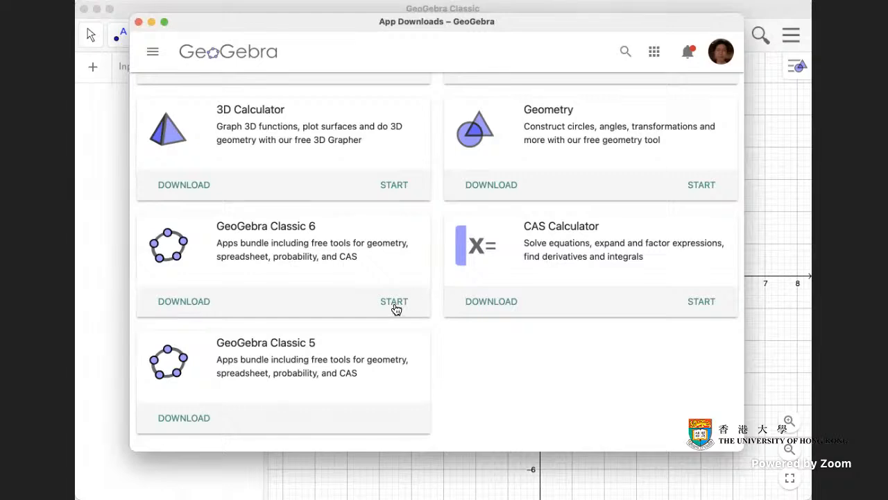
pyautogui.click(139, 22)
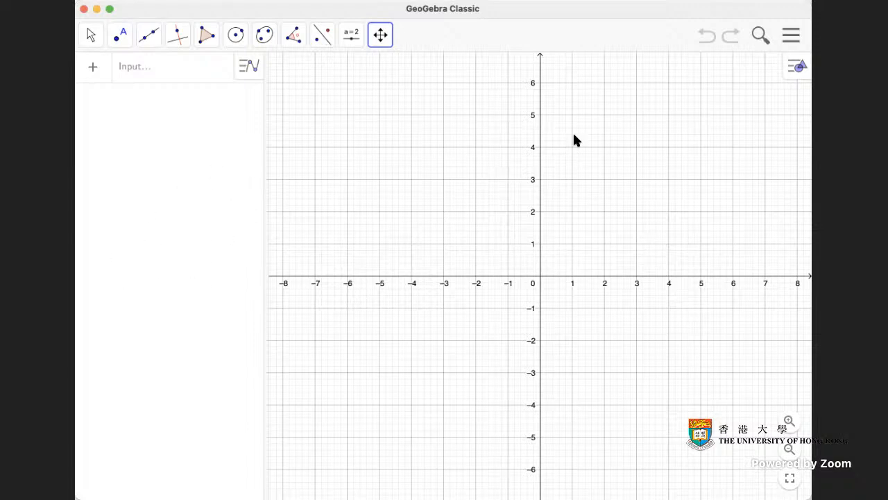
# Hide and restore the Algebra view, and do the same with the Graphics view
pyautogui.click(791, 38)
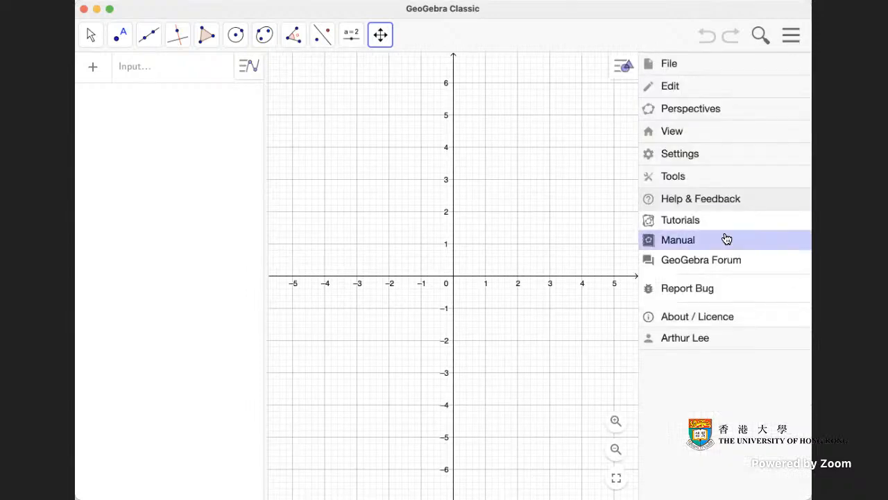
pyautogui.click(693, 137)
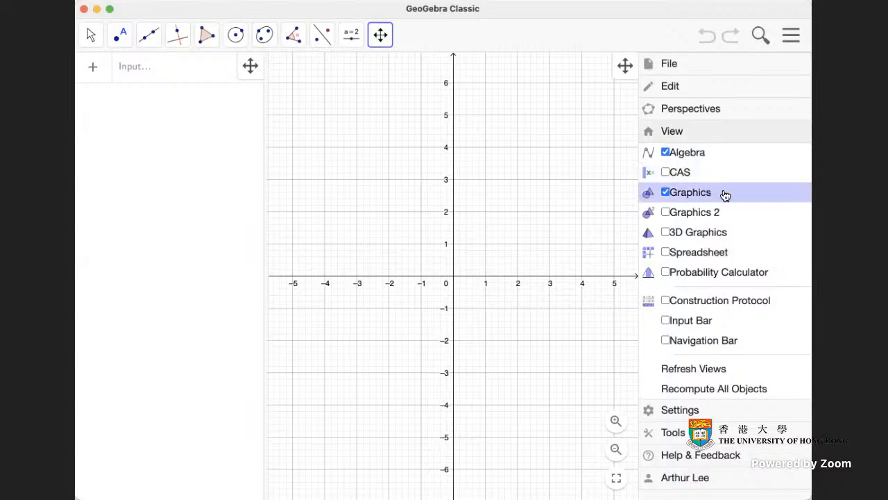
pyautogui.click(665, 153)
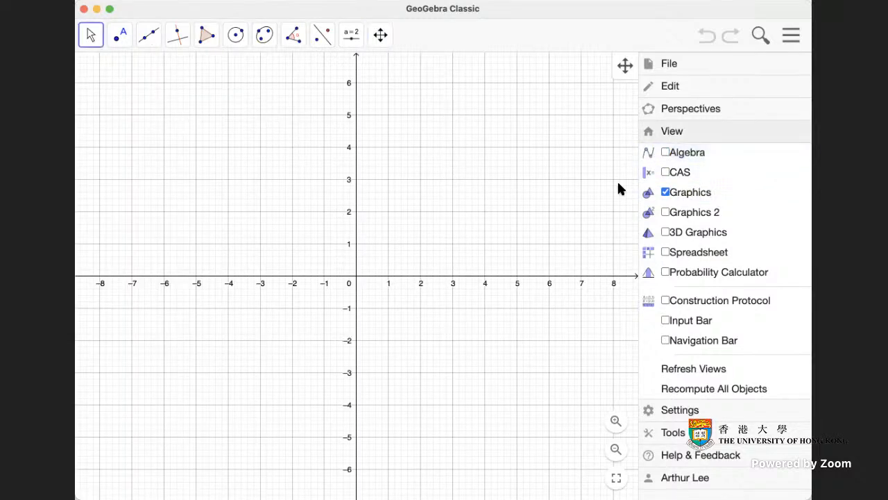
pyautogui.click(665, 149)
pyautogui.click(668, 193)
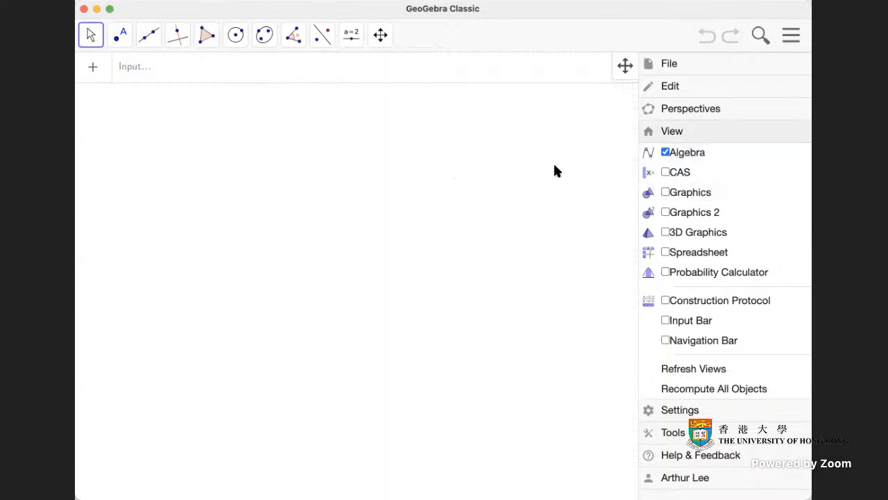
pyautogui.click(668, 193)
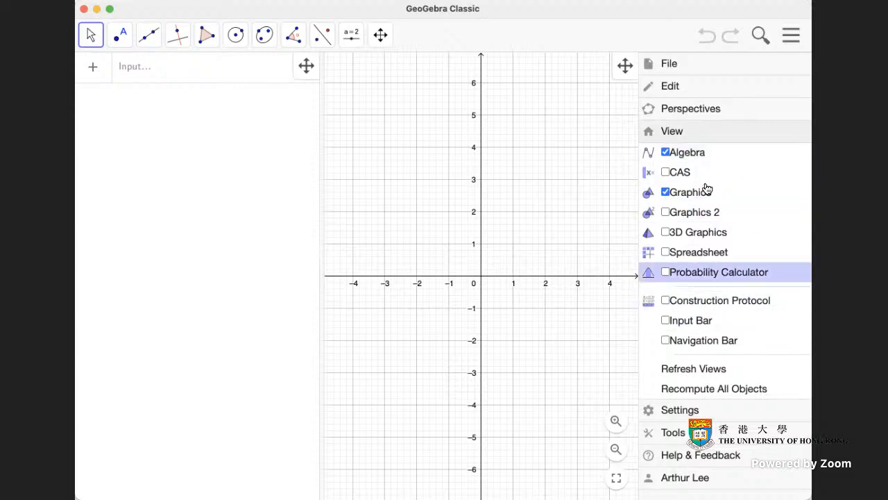
pyautogui.click(791, 35)
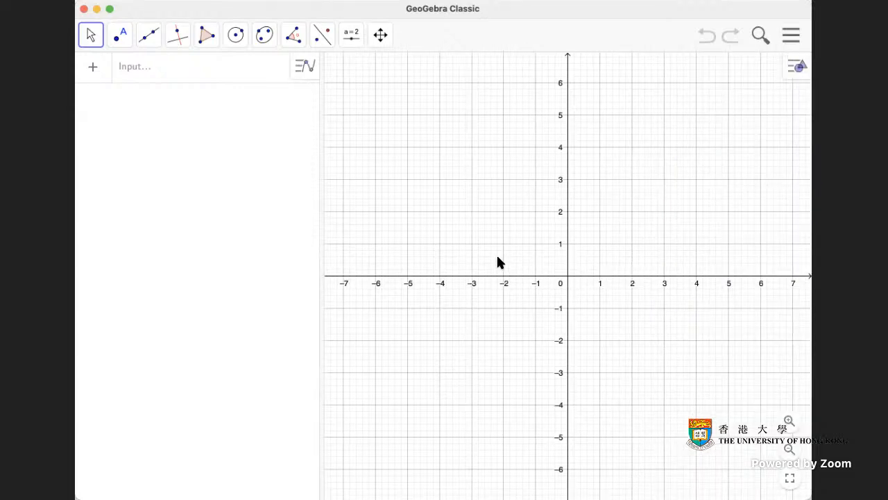
# Plot three free points A, B and C at (1, 1), (3, -1) and (6, 2) in the Graphics view
pyautogui.click(125, 42)
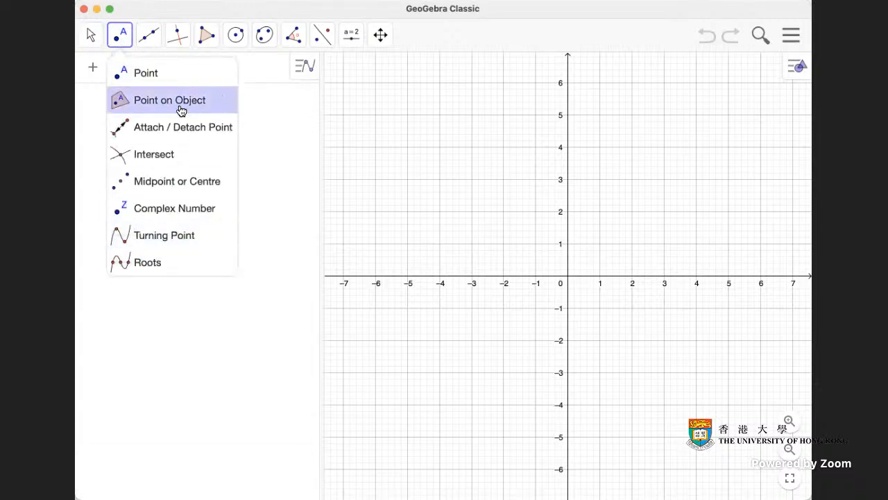
pyautogui.click(149, 75)
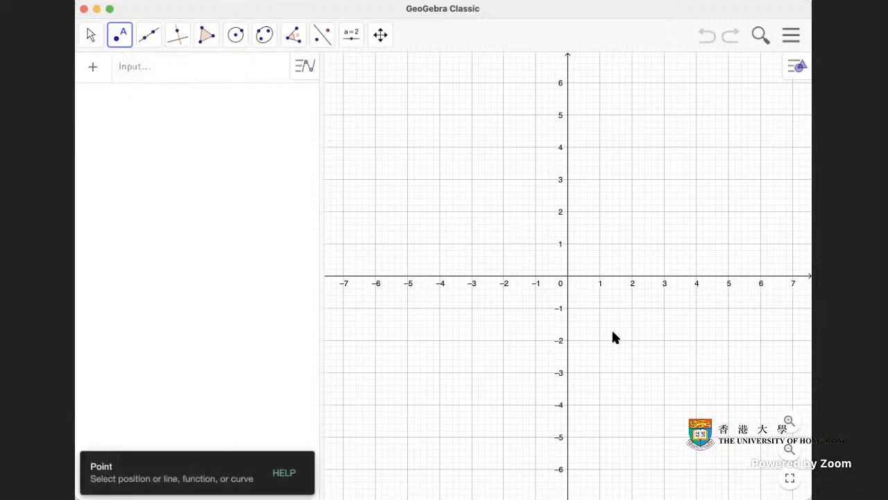
pyautogui.click(600, 243)
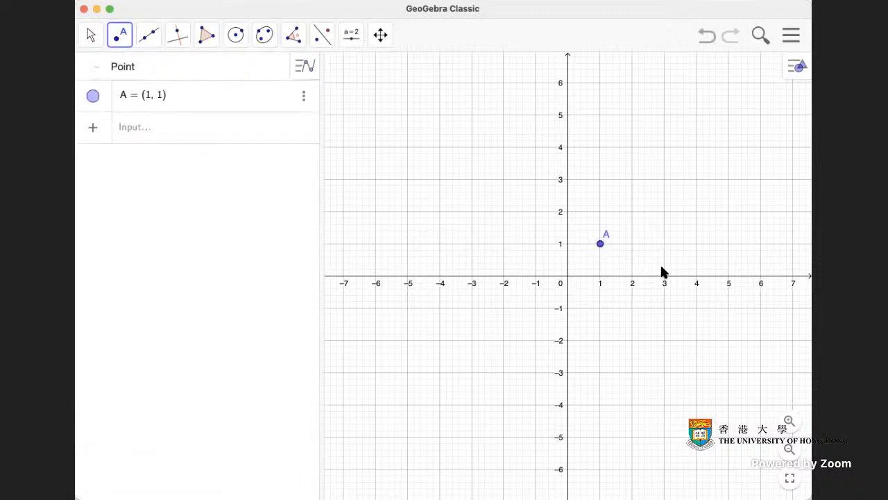
pyautogui.click(664, 308)
pyautogui.click(761, 211)
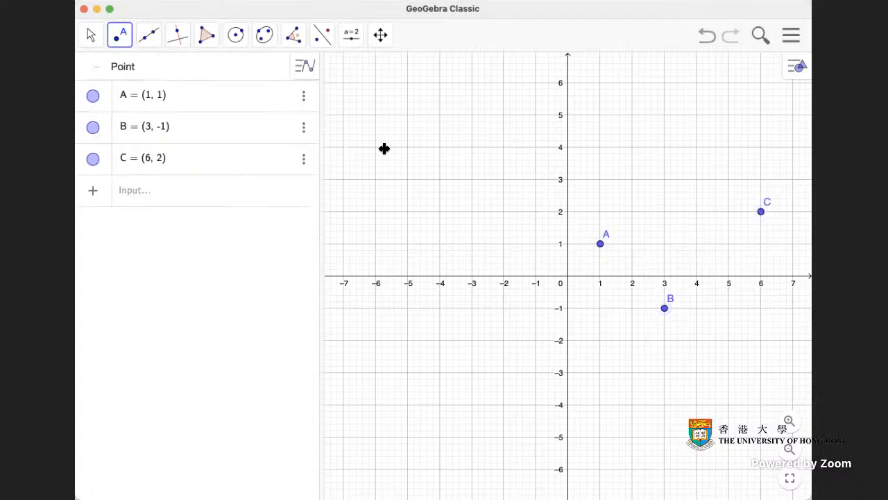
# Activate the Move tool and shift the coordinate plane so the y-axis lies closer to the Algebra view
pyautogui.click(91, 35)
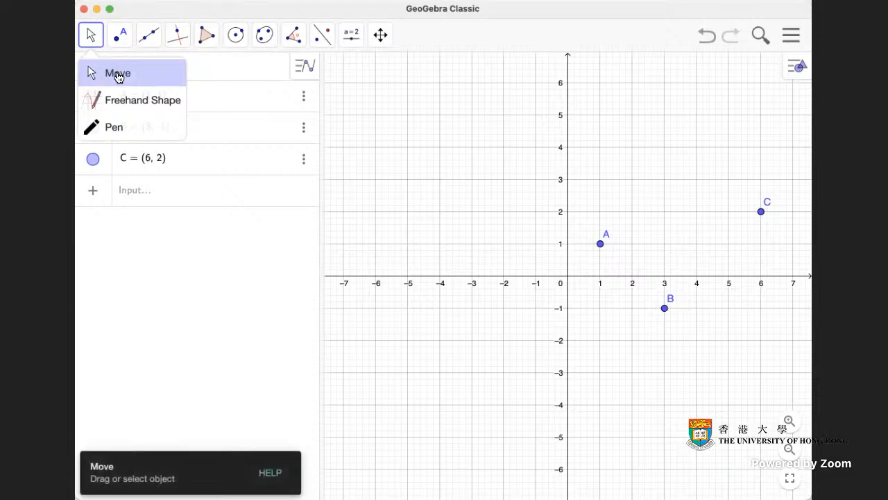
pyautogui.click(118, 74)
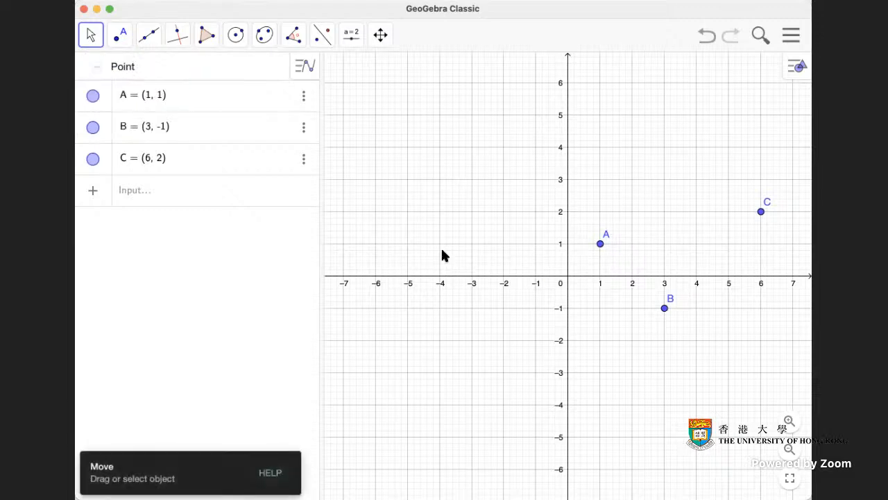
pyautogui.moveTo(561, 214); pyautogui.dragTo(412, 220)
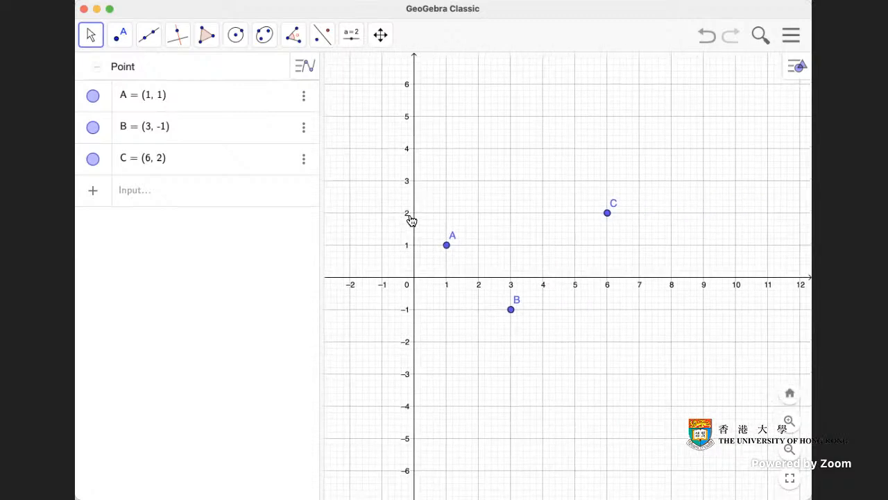
# Reposition the three free points so that A is at (2, 2), B at (6, -2) and C at (8, 4)
pyautogui.moveTo(524, 172)
pyautogui.mouseDown()
pyautogui.moveTo(608, 176)
pyautogui.moveTo(538, 182)
pyautogui.mouseUp()
pyautogui.moveTo(548, 236); pyautogui.dragTo(569, 215)
pyautogui.moveTo(490, 230); pyautogui.dragTo(501, 206)
pyautogui.moveTo(556, 290); pyautogui.dragTo(587, 322)
pyautogui.moveTo(664, 319); pyautogui.dragTo(545, 313)
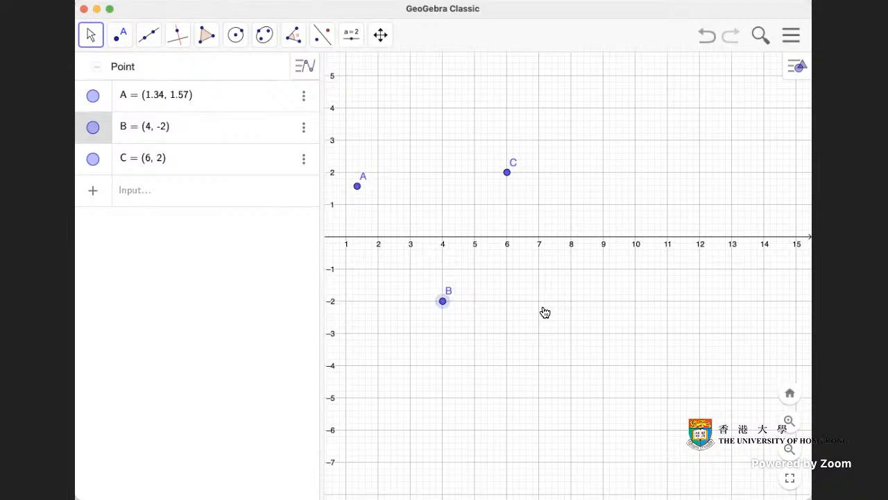
pyautogui.moveTo(545, 312); pyautogui.dragTo(527, 244)
pyautogui.scroll(-5, 513, 259)
pyautogui.moveTo(608, 244); pyautogui.dragTo(648, 205)
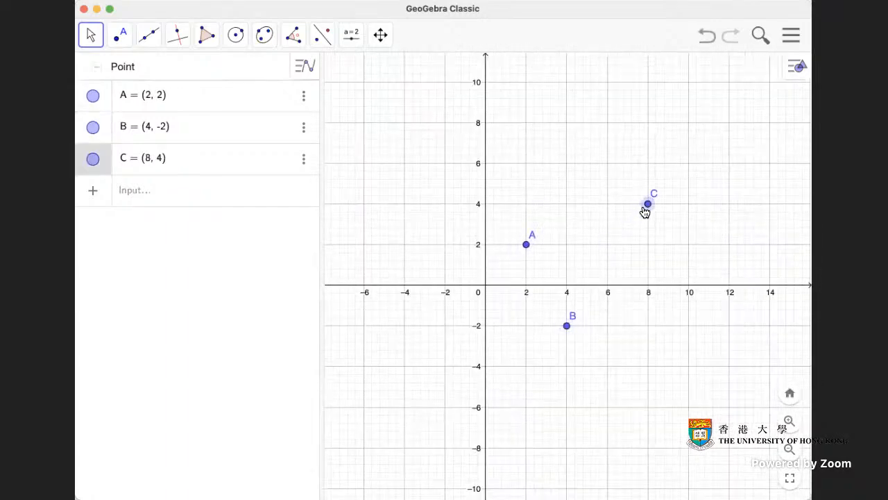
pyautogui.moveTo(567, 325); pyautogui.dragTo(608, 326)
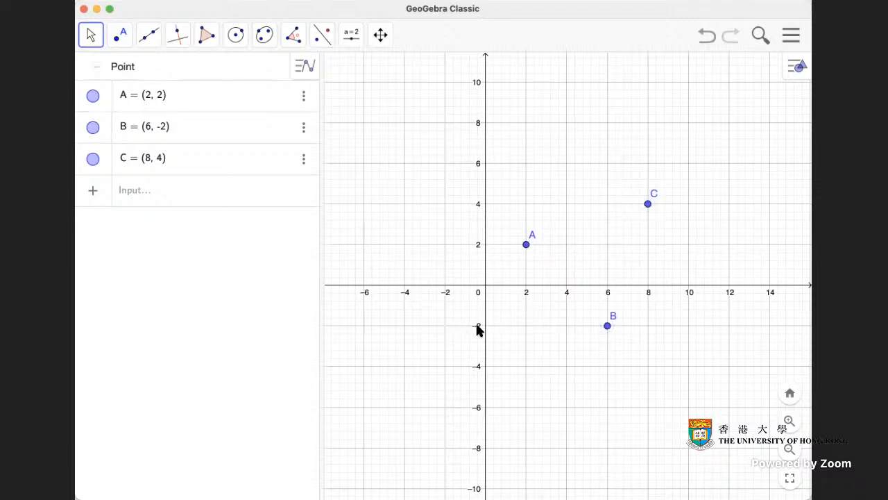
pyautogui.click(244, 192)
pyautogui.write('pol')
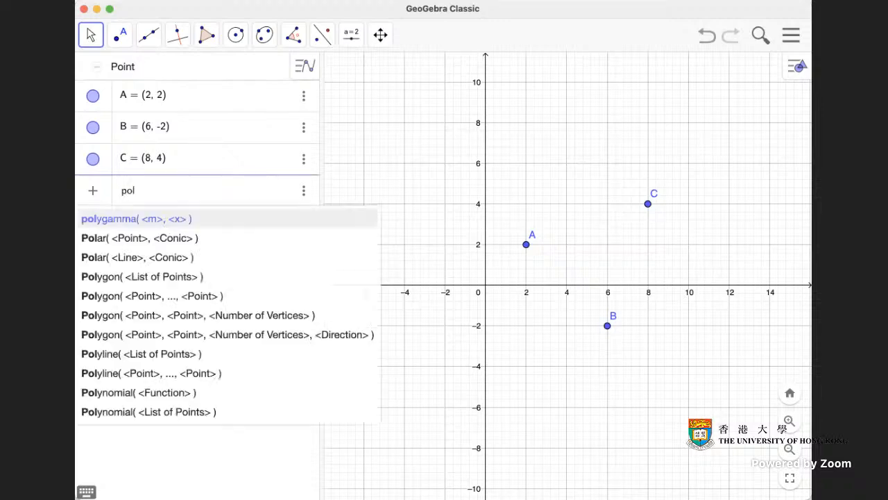
pyautogui.write('ynomial')
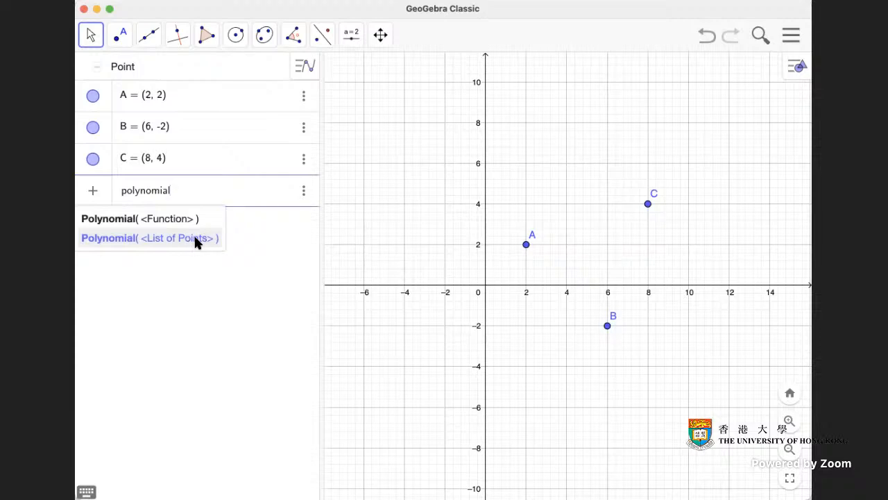
pyautogui.click(200, 239)
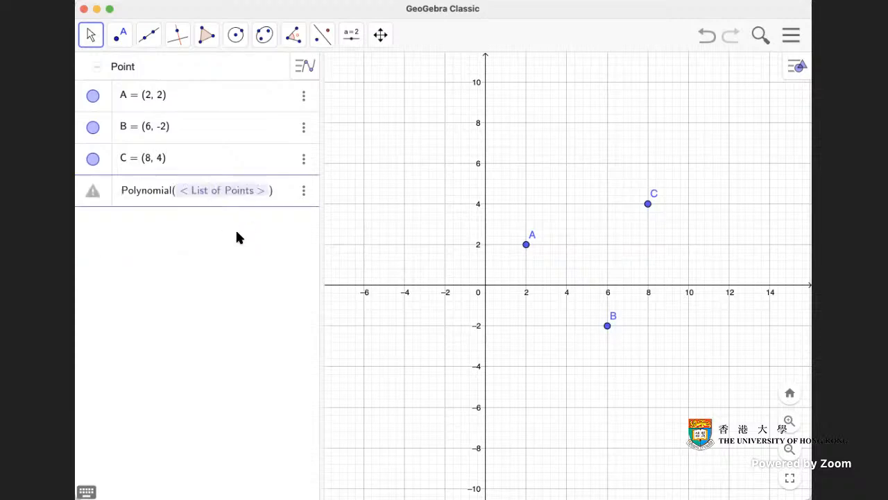
pyautogui.write('{')
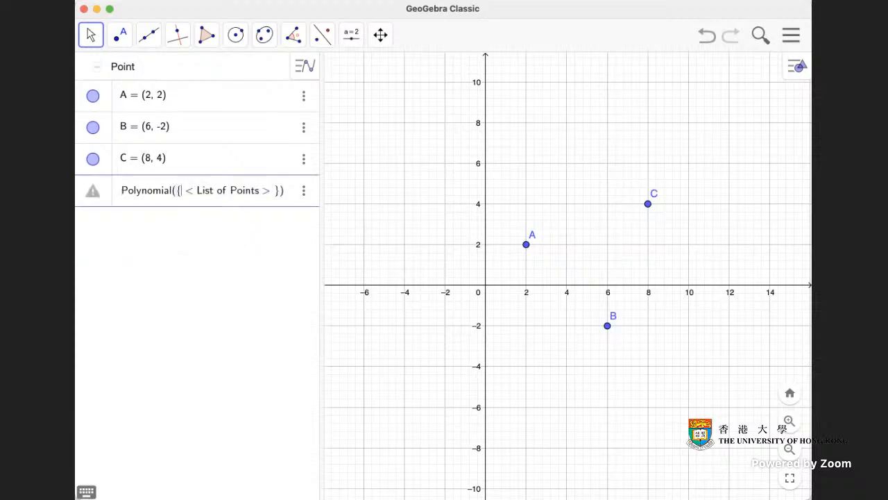
pyautogui.write('A, B')
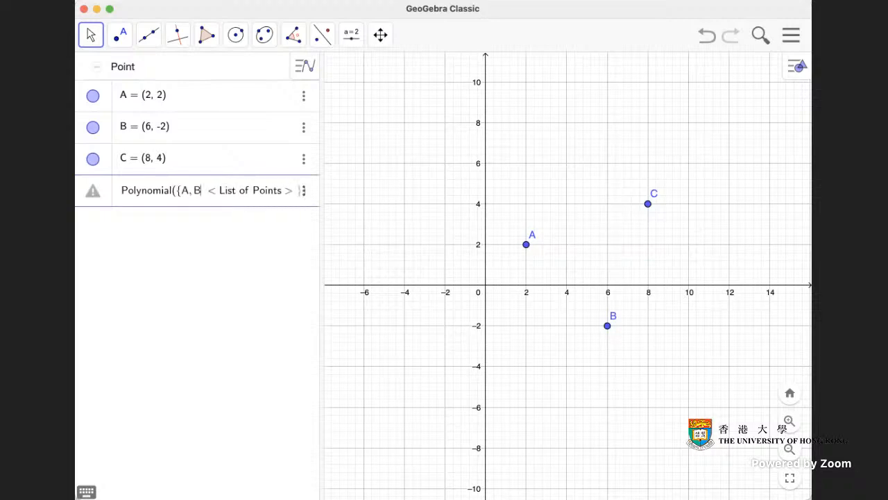
pyautogui.write(', C}')
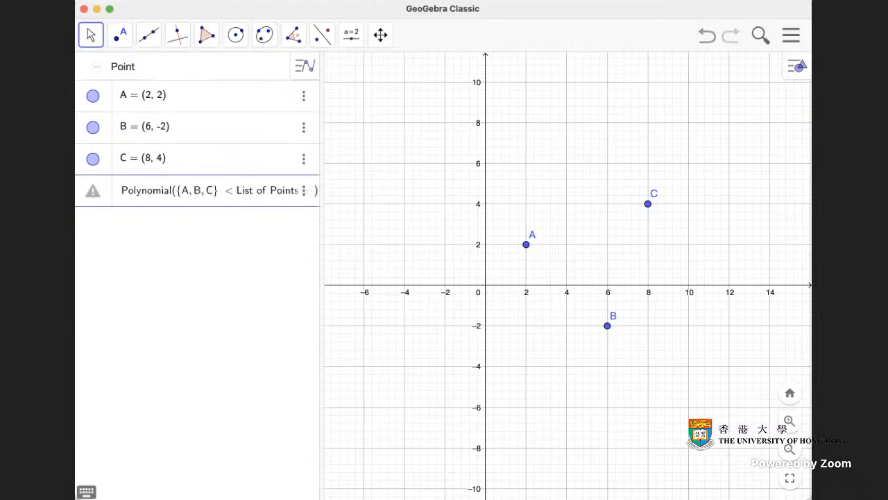
pyautogui.click(303, 190)
pyautogui.click(233, 216)
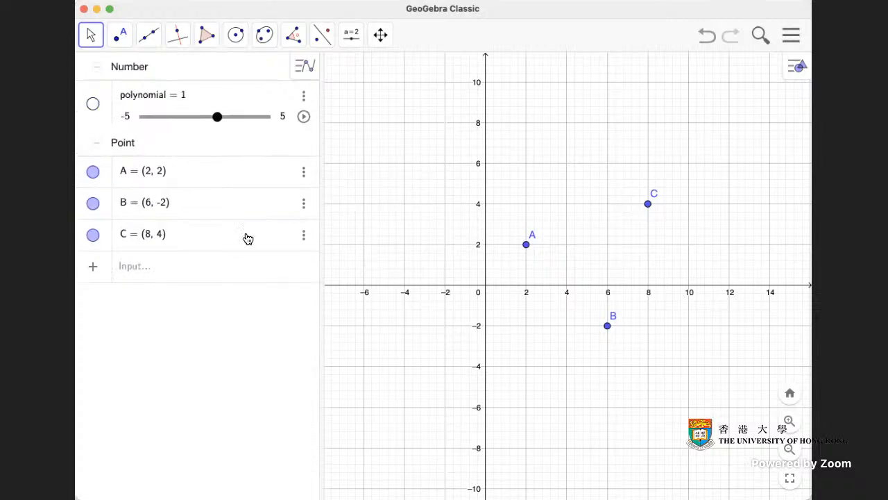
pyautogui.click(301, 98)
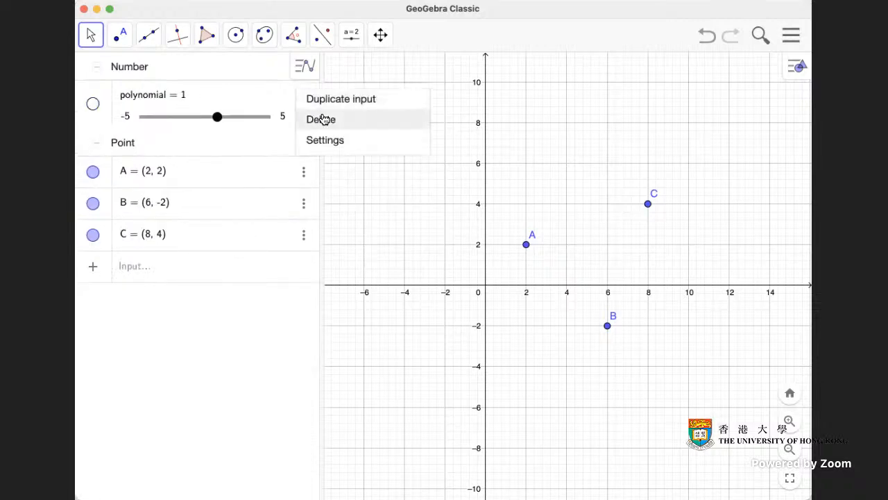
pyautogui.click(321, 121)
# Define a polynomial function through the three points by entering polynomial({A, B, C}) in the Algebra view
pyautogui.click(219, 192)
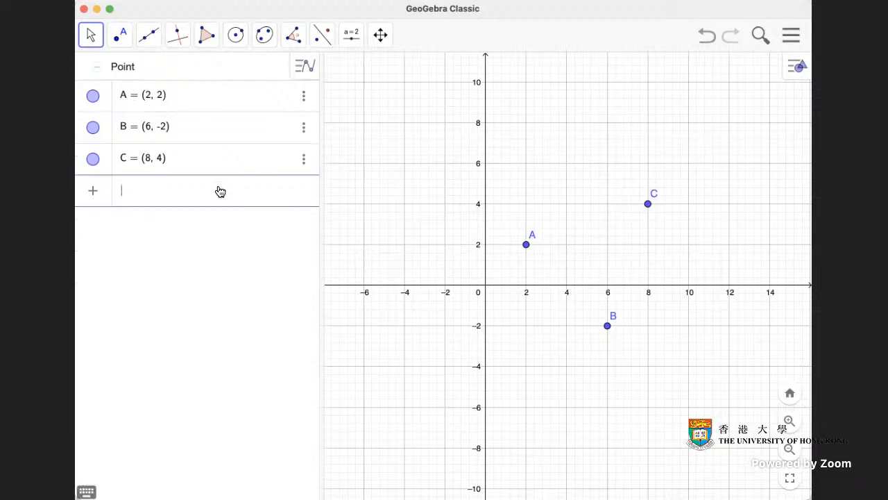
pyautogui.write('polyn')
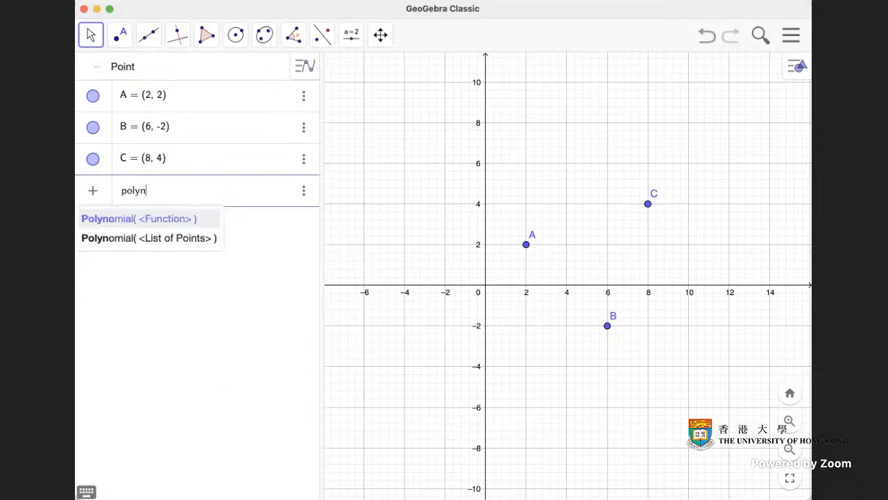
pyautogui.write('omial')
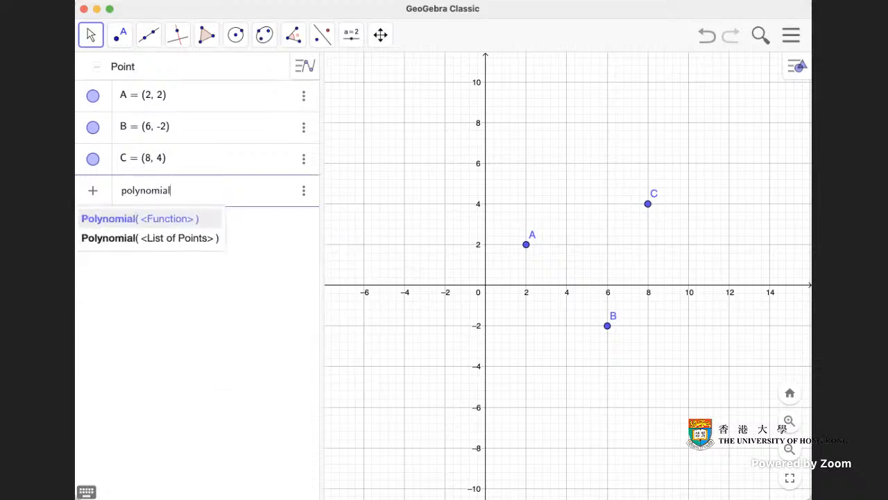
pyautogui.write('({A, B, C')
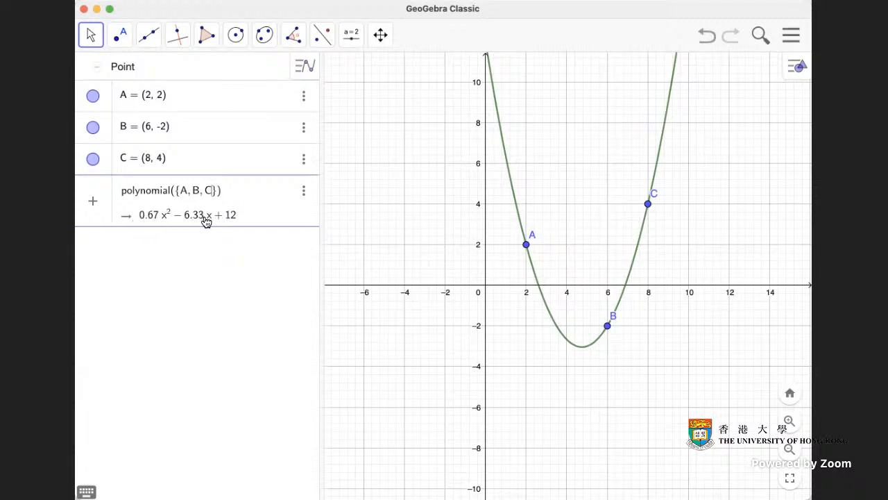
pyautogui.click(406, 236)
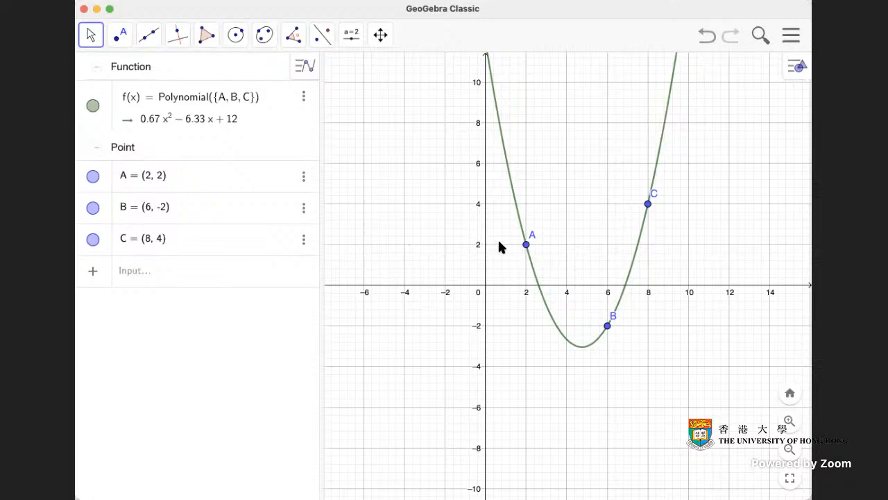
# Reshape the parabola by moving point A to (4, 2) and point C to (12, 4), and clear the selection
pyautogui.moveTo(528, 246); pyautogui.dragTo(567, 244)
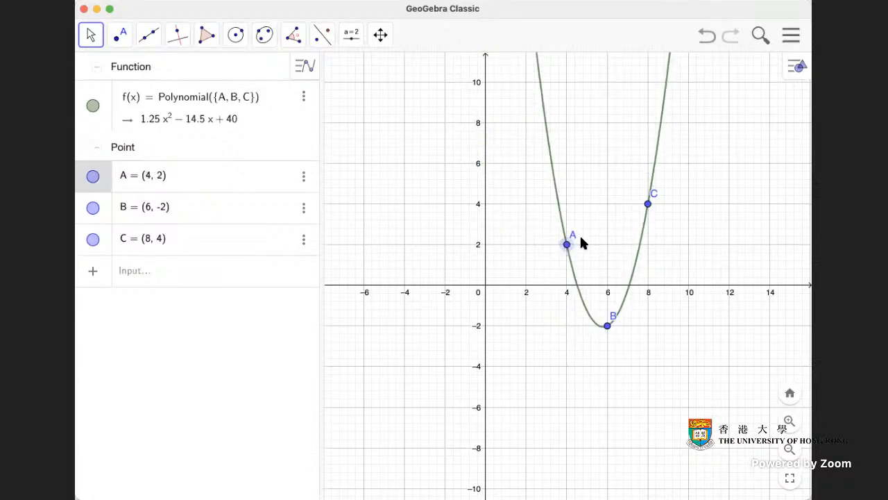
pyautogui.moveTo(648, 206); pyautogui.dragTo(730, 205)
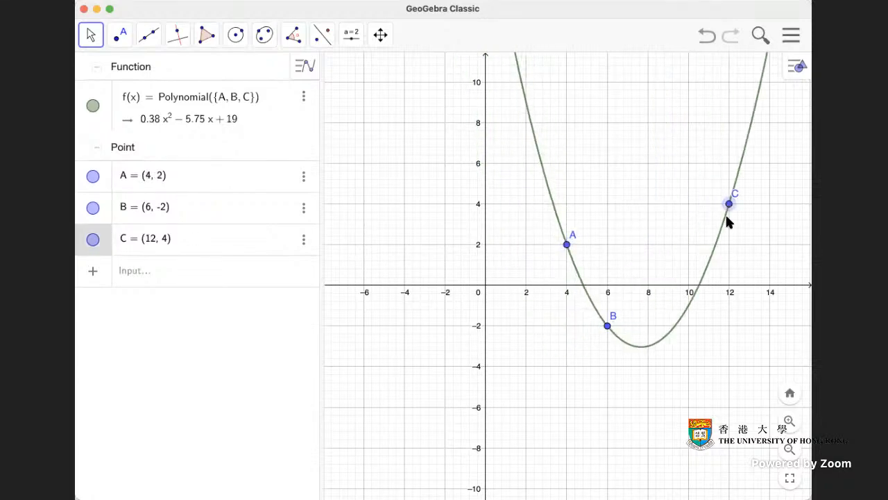
pyautogui.click(718, 239)
pyautogui.click(689, 223)
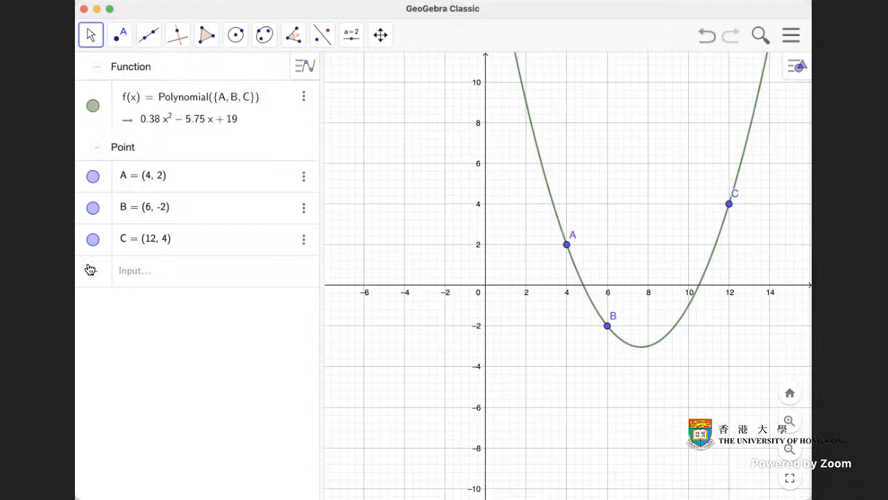
# Create a list of the polynomial's coefficients with the command Coefficients(f)
pyautogui.click(148, 277)
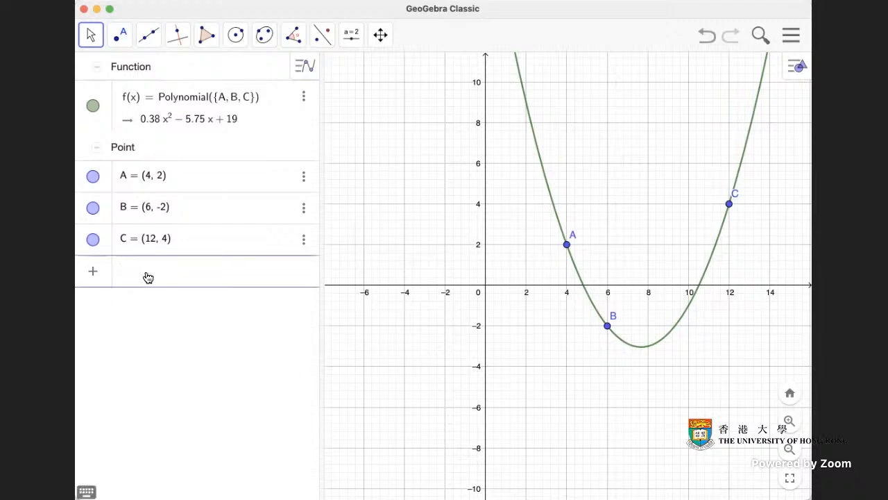
pyautogui.write('coe')
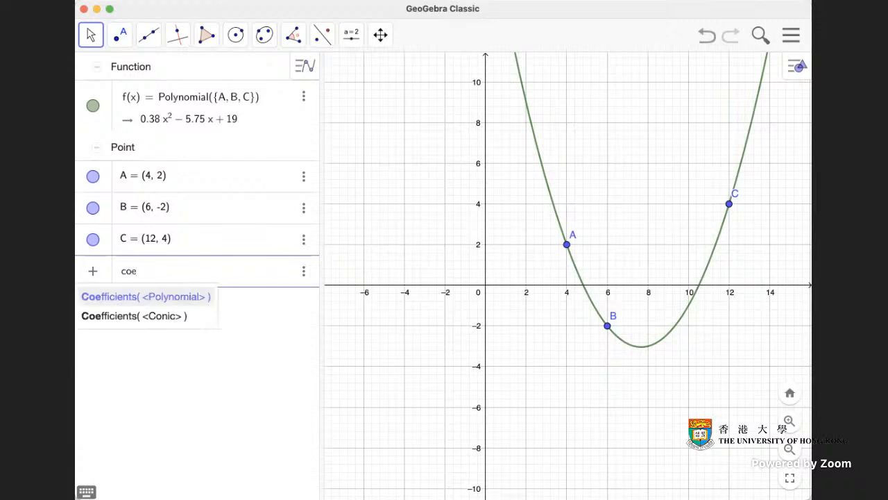
pyautogui.click(191, 298)
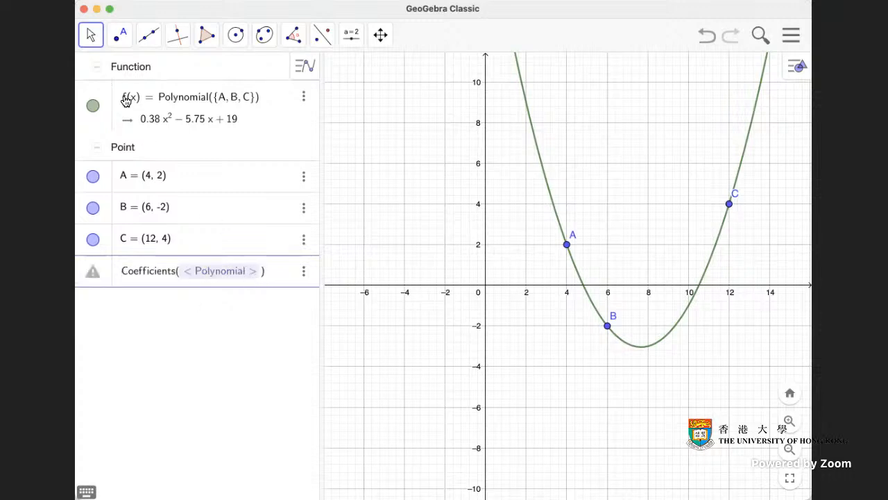
pyautogui.write('f')
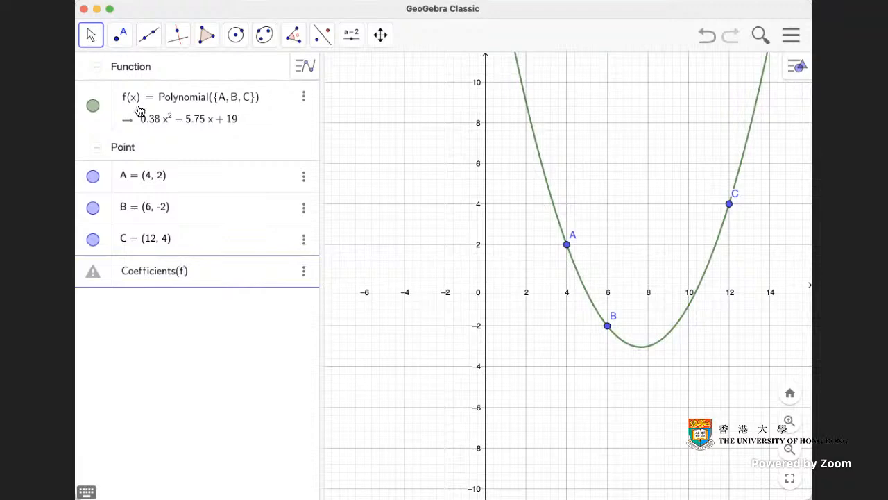
pyautogui.press('Return')
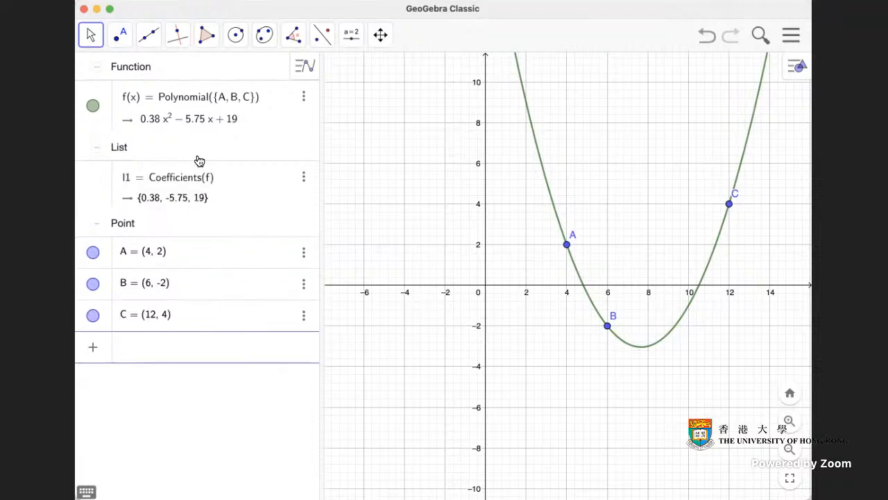
# Rename the coefficients list as cf
pyautogui.click(128, 179)
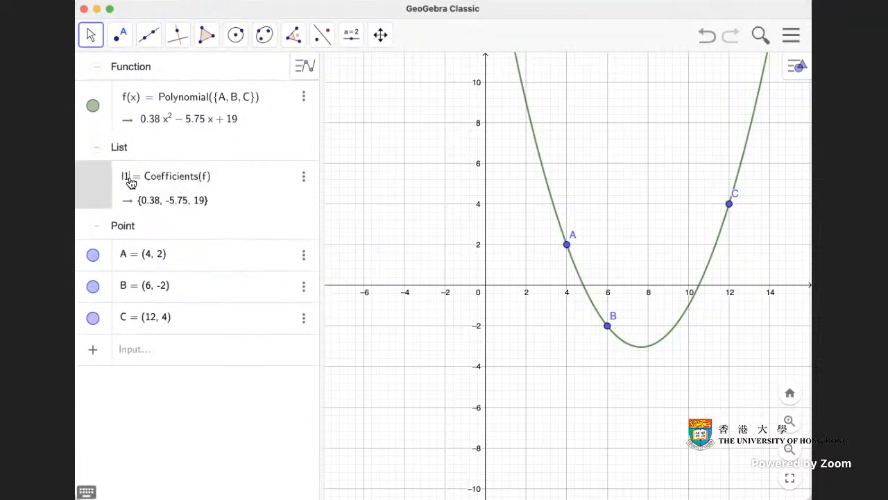
pyautogui.press('BackSpace')
pyautogui.press('BackSpace')
pyautogui.write('cf')
pyautogui.press('Return')
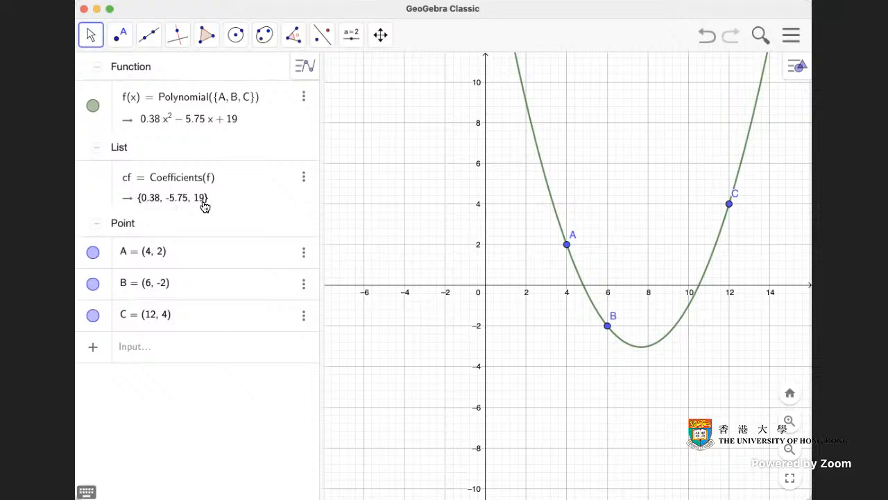
# Test the curve by moving all three points, leaving A at (4, 4), B at (6, -2) and C at (12, 4)
pyautogui.moveTo(608, 326); pyautogui.dragTo(648, 325)
pyautogui.moveTo(565, 244); pyautogui.dragTo(567, 204)
pyautogui.moveTo(726, 208); pyautogui.dragTo(687, 206)
pyautogui.moveTo(648, 326); pyautogui.dragTo(609, 331)
pyautogui.moveTo(690, 208); pyautogui.dragTo(730, 207)
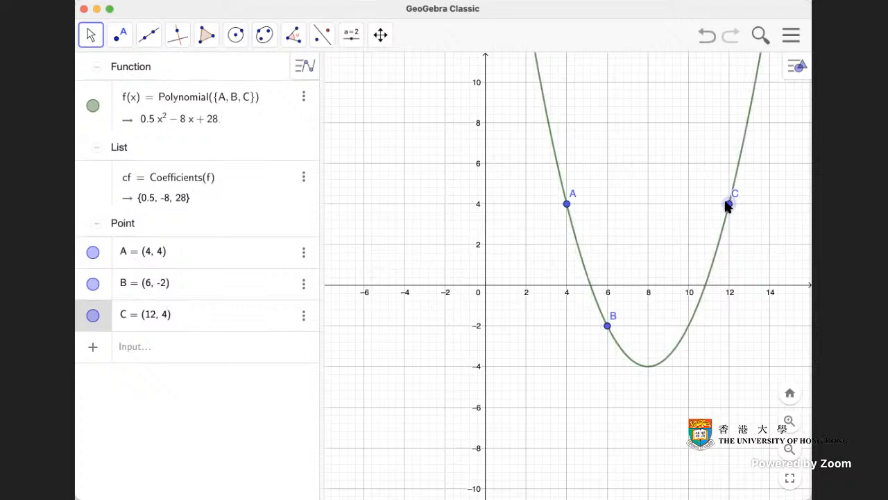
# Make the parabola symmetric about B by moving A to (2, 4), B to (6, -4) and C to (10, 4)
pyautogui.moveTo(571, 207); pyautogui.dragTo(525, 206)
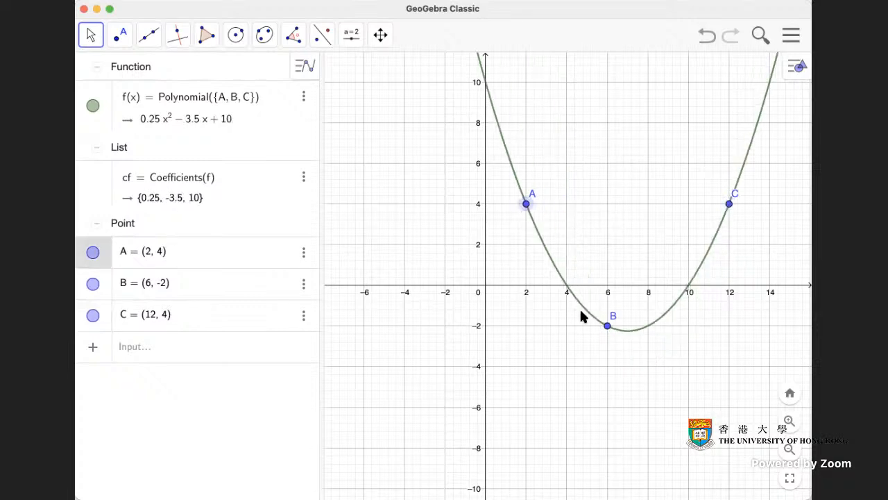
pyautogui.moveTo(607, 327); pyautogui.dragTo(607, 288)
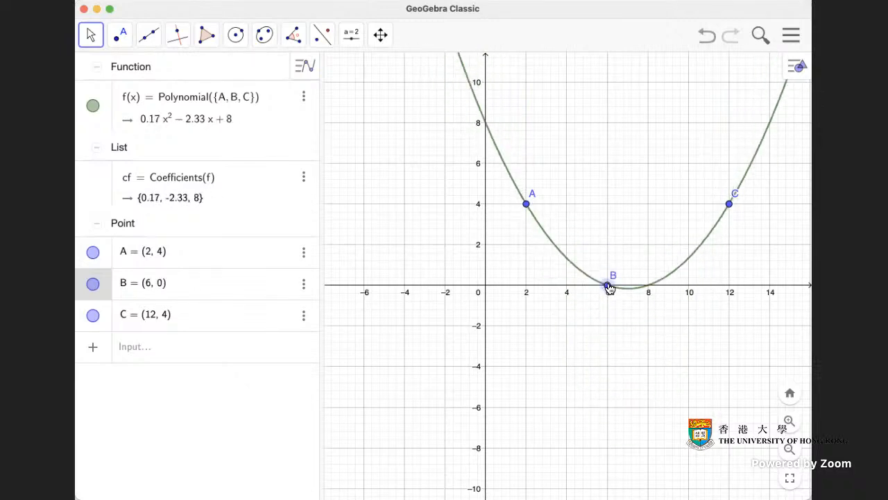
pyautogui.moveTo(729, 203); pyautogui.dragTo(689, 203)
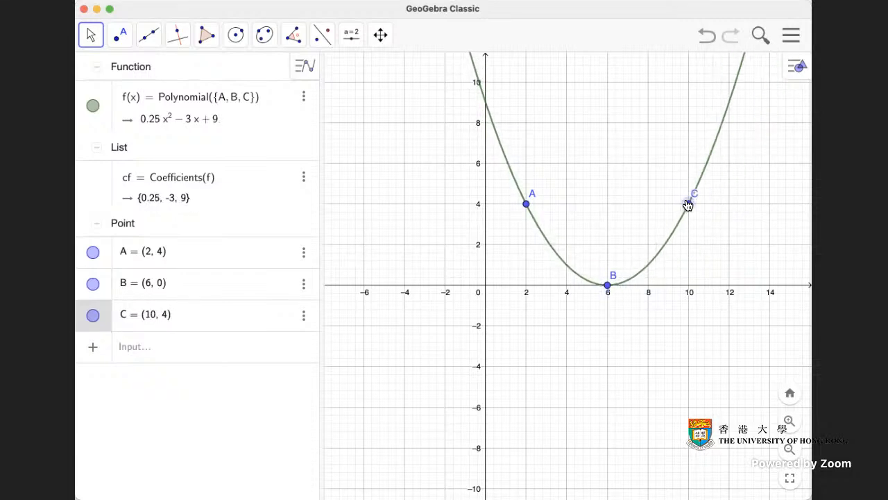
pyautogui.moveTo(608, 286); pyautogui.dragTo(610, 368)
pyautogui.click(681, 370)
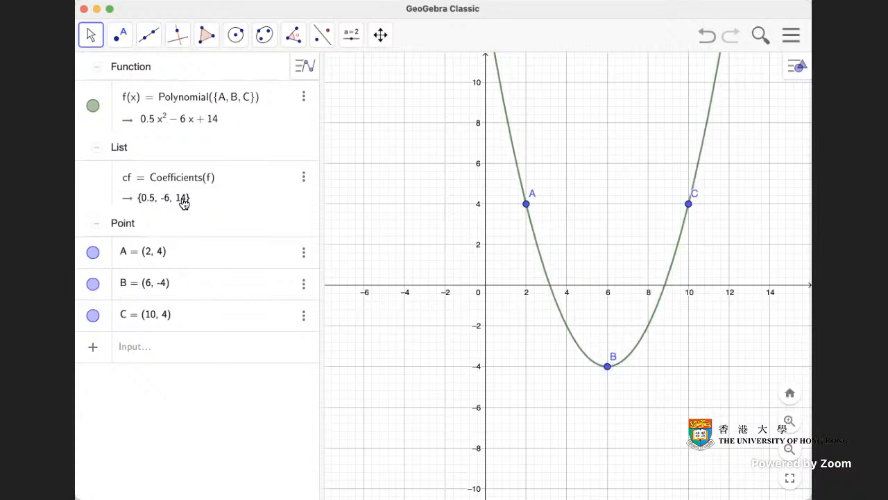
# Define the number a as the first coefficient with the command Element(cf, 1)
pyautogui.click(191, 355)
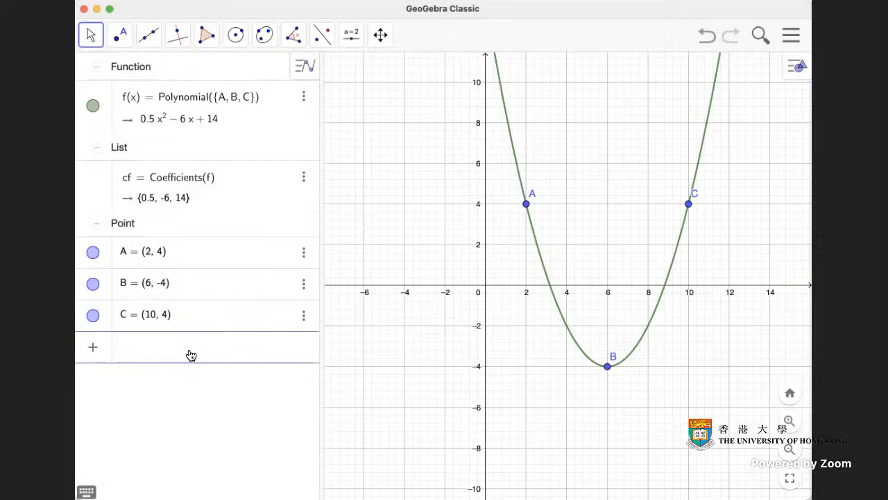
pyautogui.write('a = element')
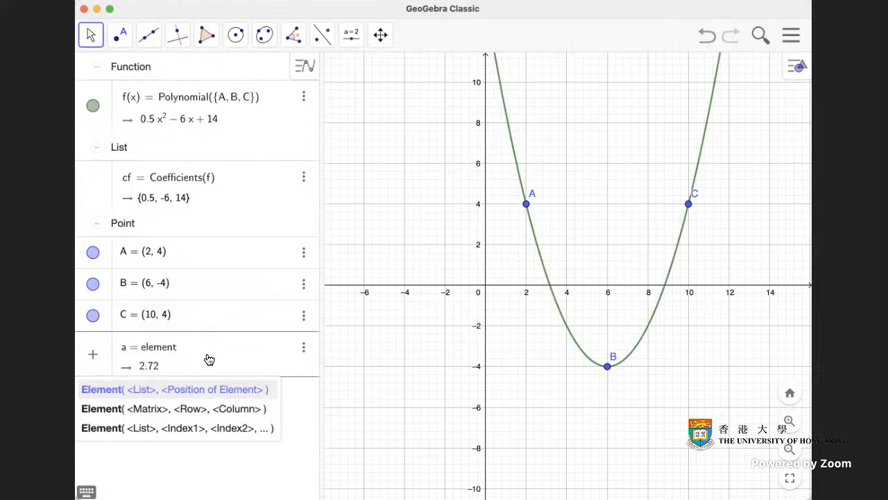
pyautogui.write('(')
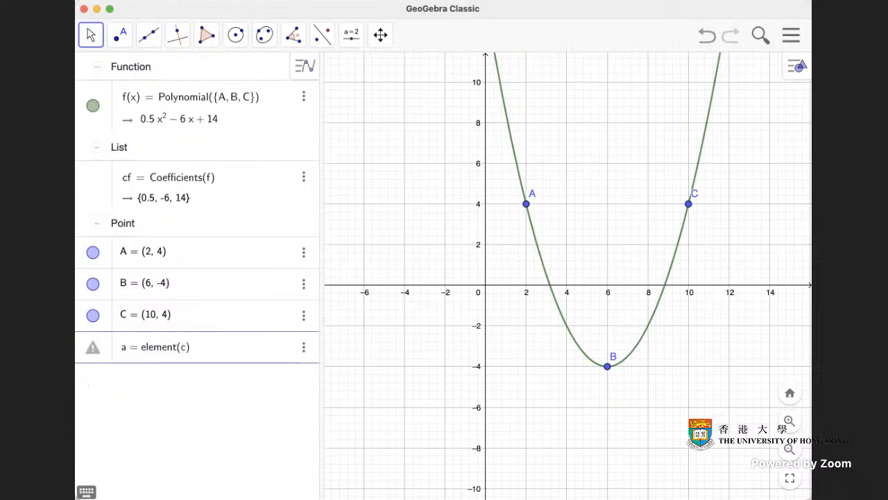
pyautogui.write('cf, 1')
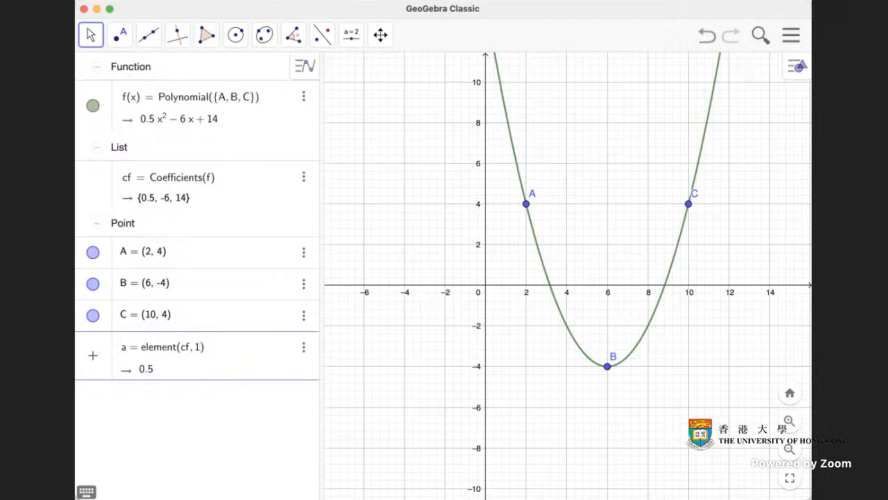
pyautogui.press('Return')
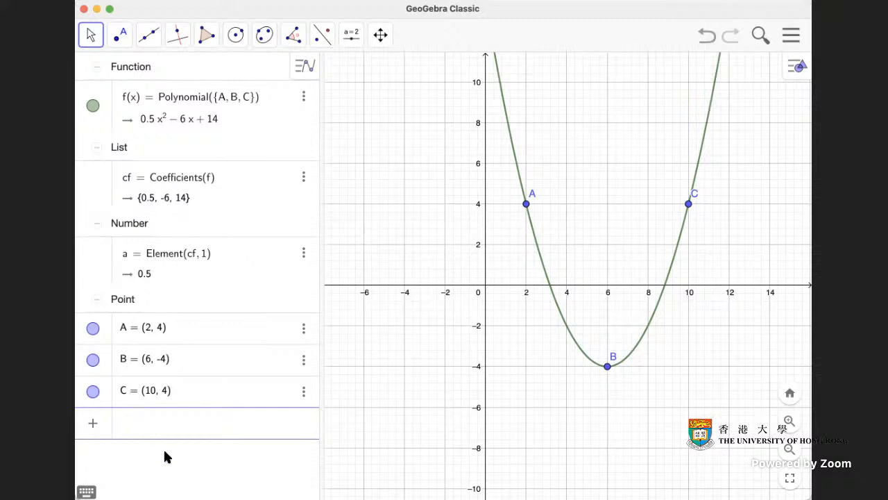
# Define the number b as the second coefficient with the command Element(cf, 2)
pyautogui.write('b=element')
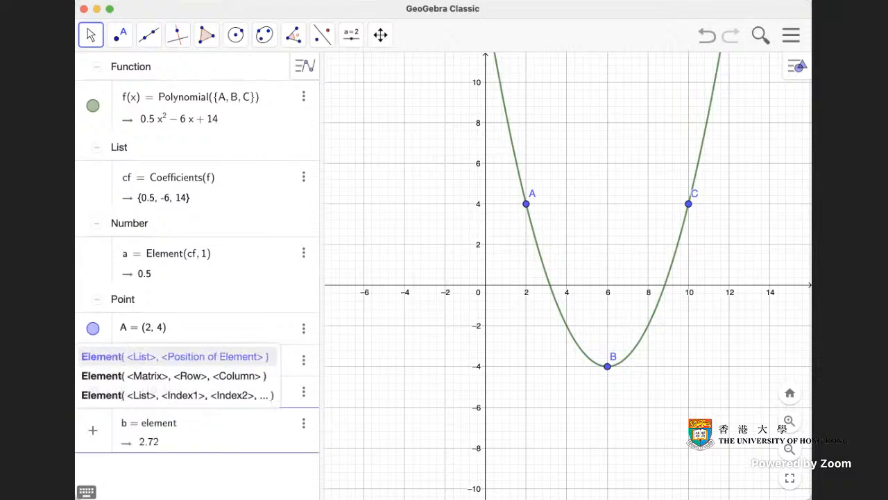
pyautogui.write('(cf,2')
pyautogui.press('Return')
# Define the number c as the third coefficient with the command Element(cf, 3)
pyautogui.write('c=el')
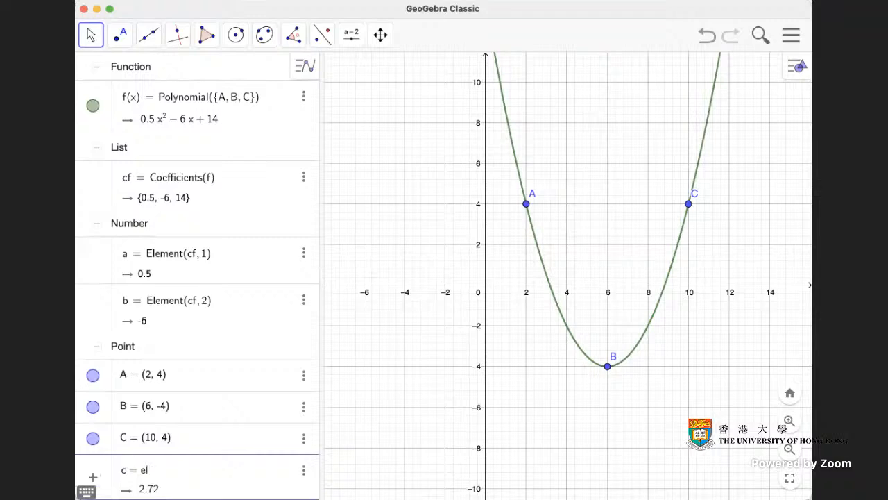
pyautogui.write('ement(')
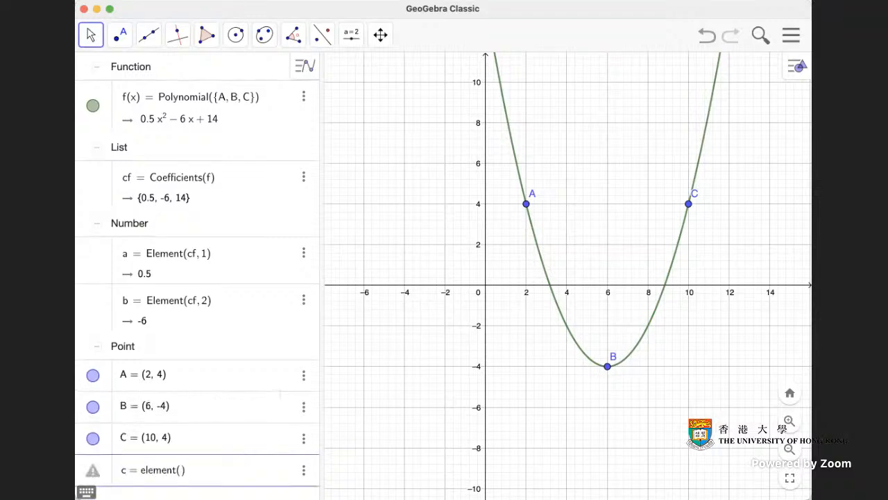
pyautogui.write('cf,3')
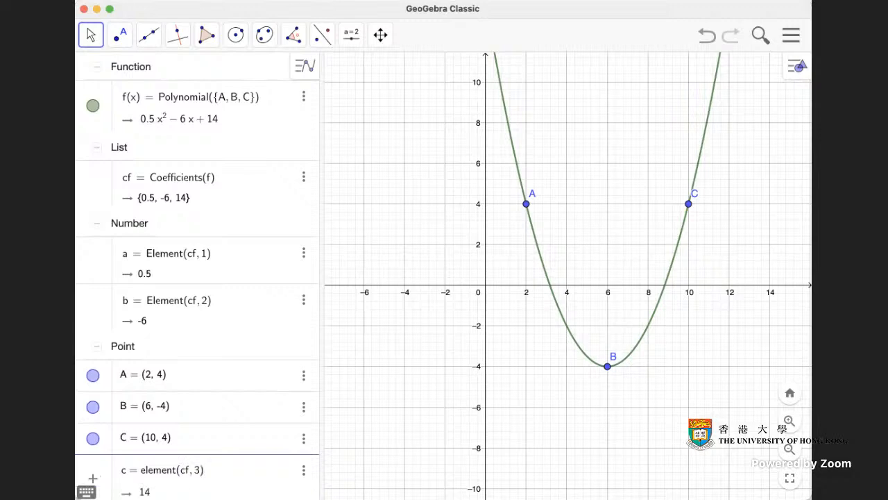
pyautogui.press('Return')
# Collapse the Function, List, Number and Point groups in the algebra list
pyautogui.scroll(1, 170, 233)
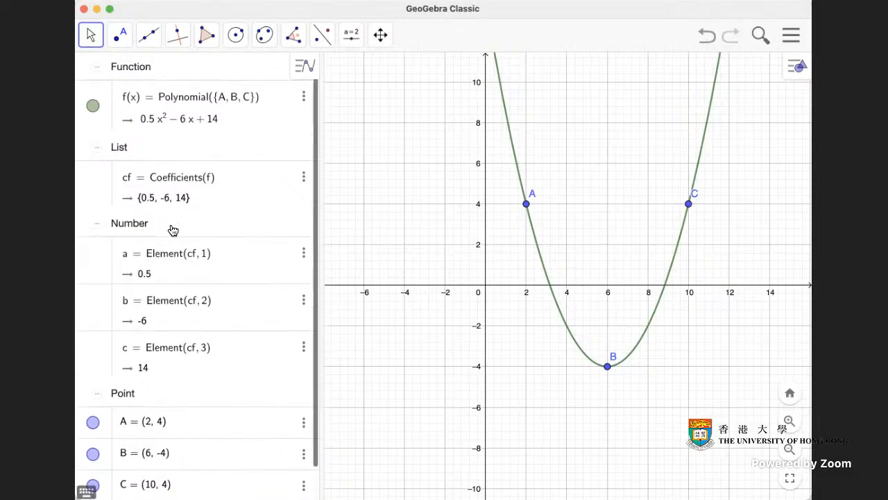
pyautogui.click(95, 67)
pyautogui.click(96, 102)
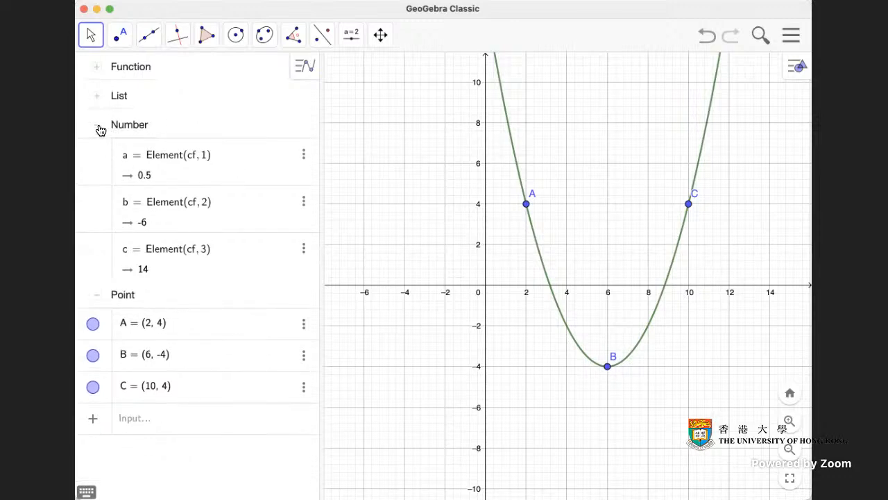
pyautogui.click(98, 126)
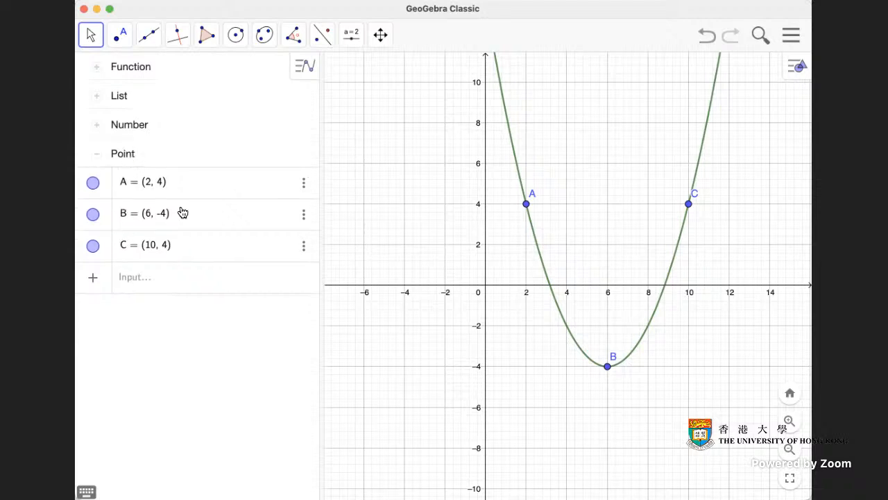
pyautogui.click(99, 153)
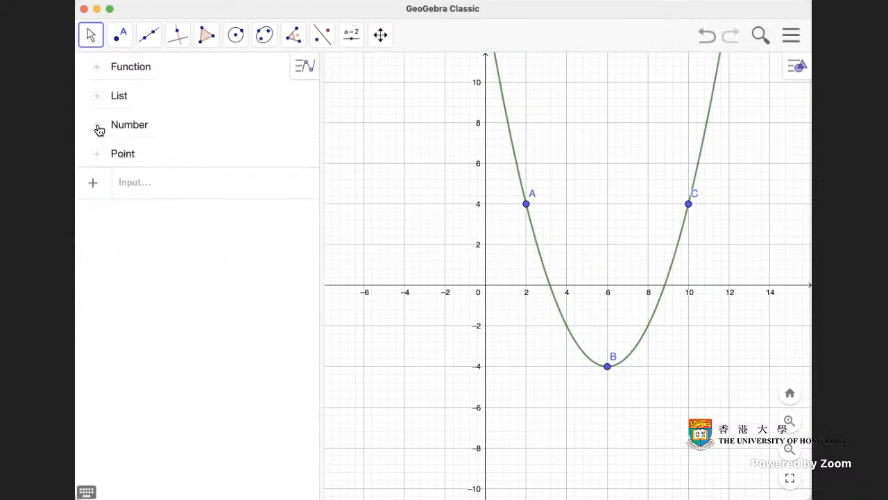
# Look through the Number, Function and List groups one at a time, leaving only the Number group expanded
pyautogui.click(98, 125)
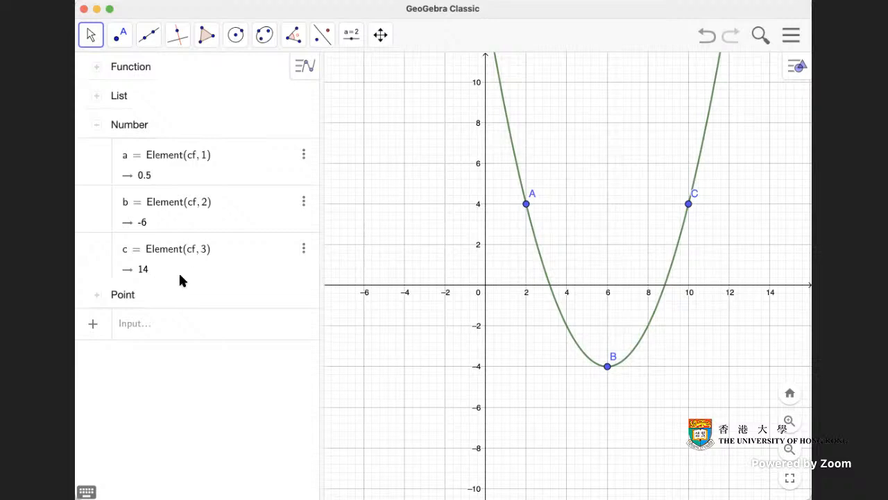
pyautogui.click(98, 126)
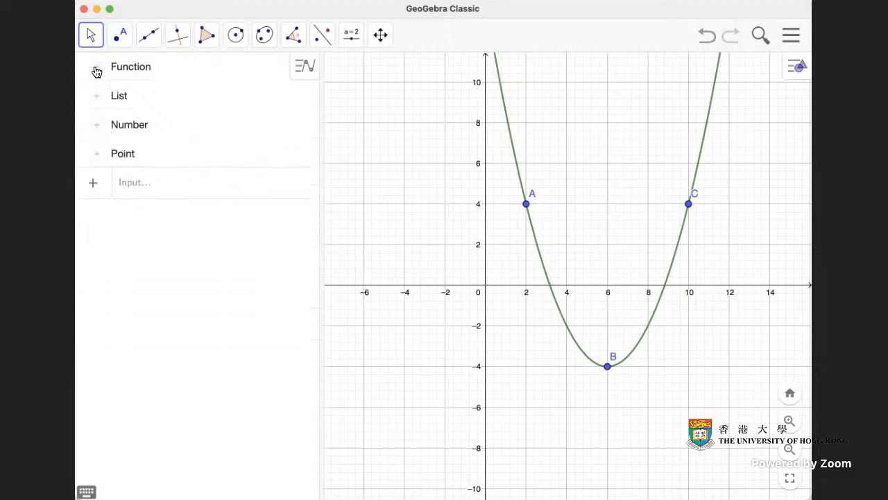
pyautogui.click(97, 68)
pyautogui.click(100, 69)
pyautogui.click(95, 94)
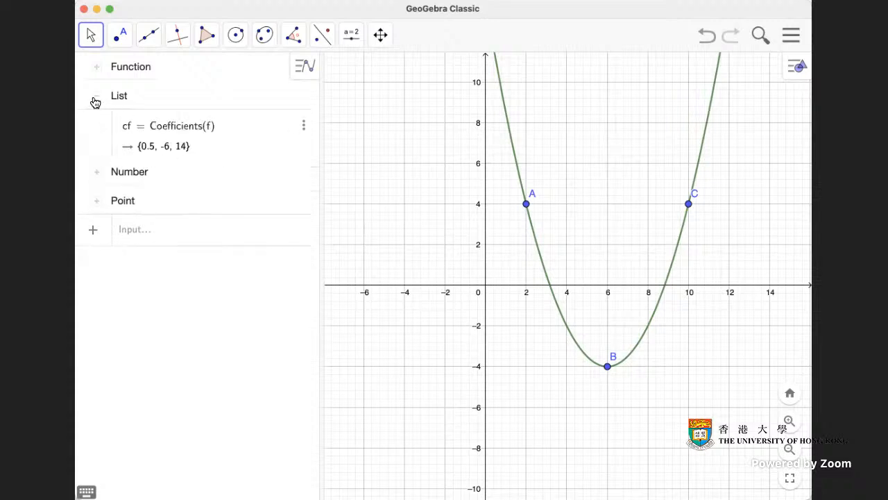
pyautogui.click(180, 241)
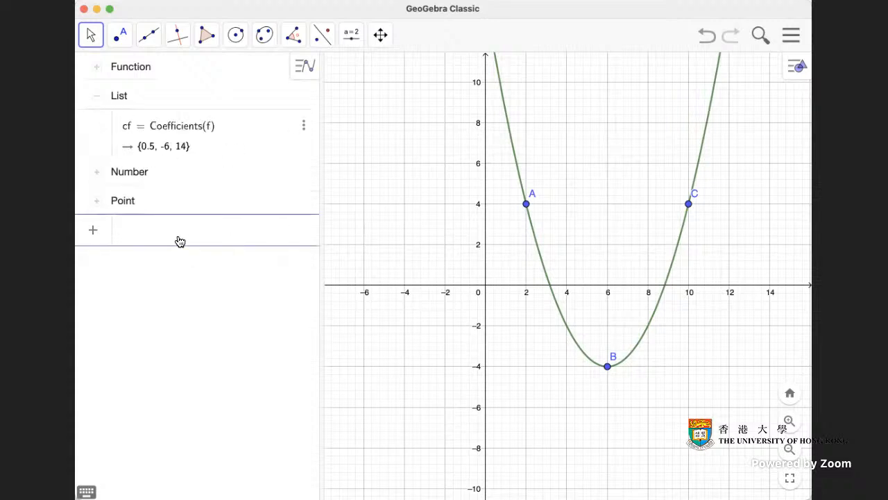
pyautogui.click(98, 95)
pyautogui.click(97, 125)
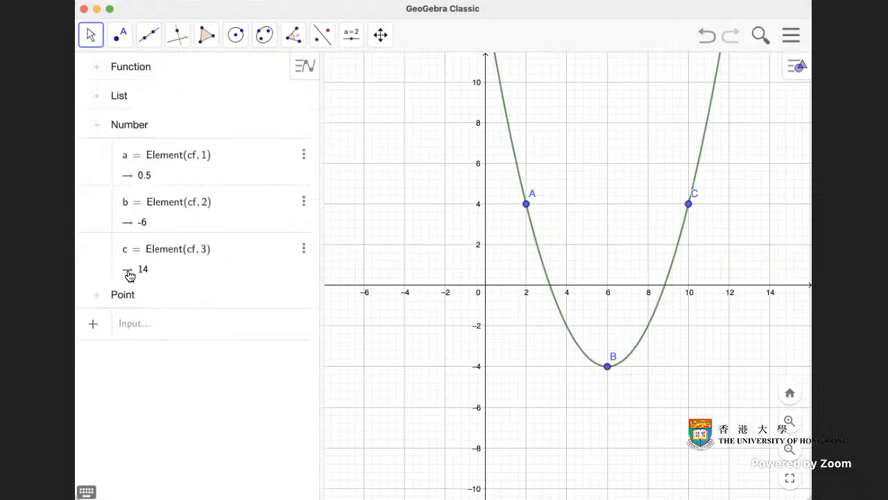
# Start the definition of a number d in a new input row, up to the equals sign
pyautogui.click(137, 333)
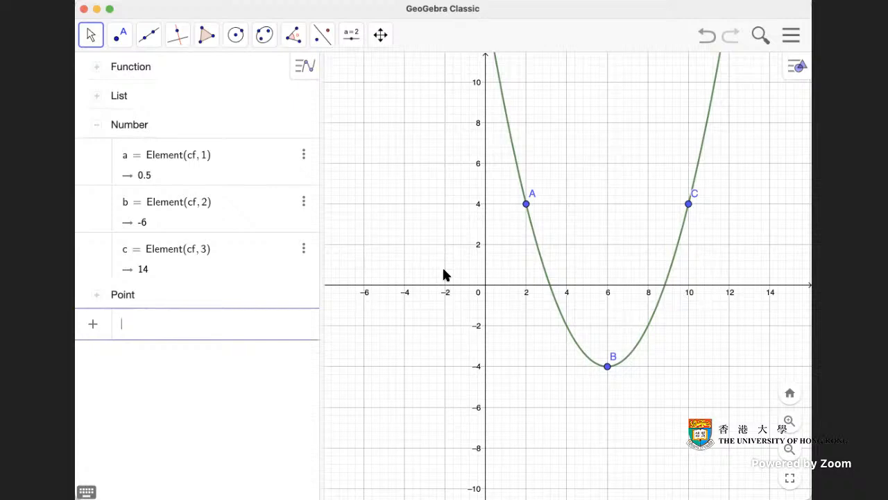
pyautogui.write('d')
pyautogui.write('=')
pyautogui.write('b^2')
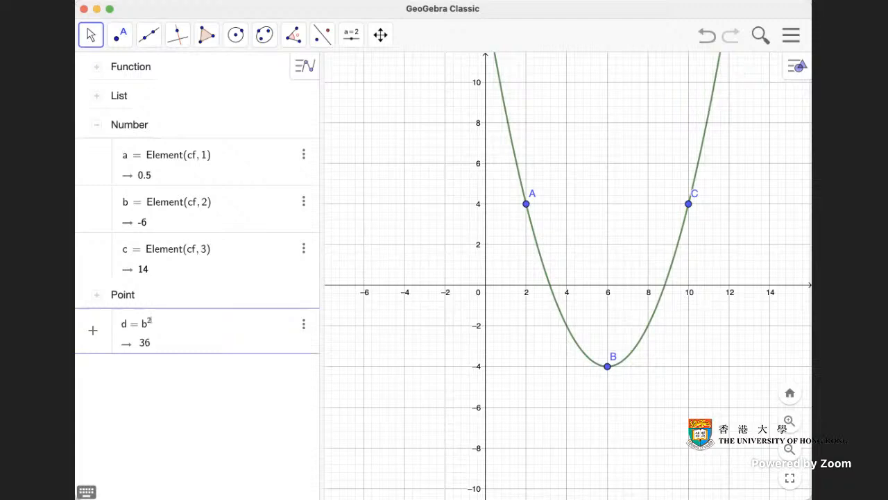
pyautogui.write('-4a')
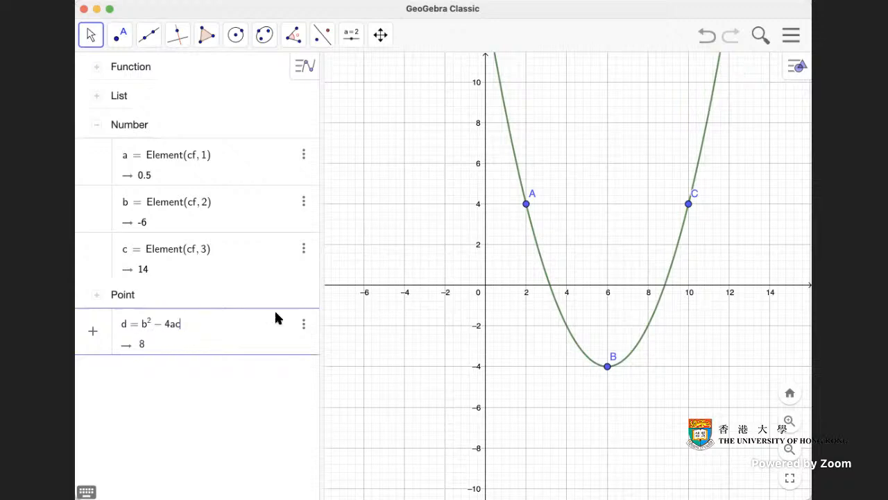
pyautogui.press('BackSpace')
pyautogui.press('BackSpace')
pyautogui.press('BackSpace')
pyautogui.press('BackSpace')
pyautogui.press('BackSpace')
pyautogui.press('BackSpace')
# Define the discriminant d as b² − 4ac, entering the formula with GeoGebra's on-screen keyboard
pyautogui.write('b')
pyautogui.click(87, 492)
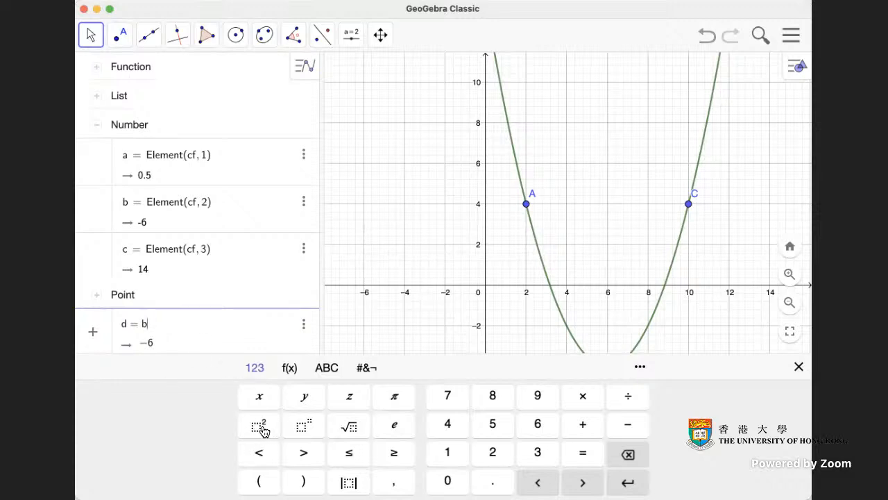
pyautogui.click(799, 367)
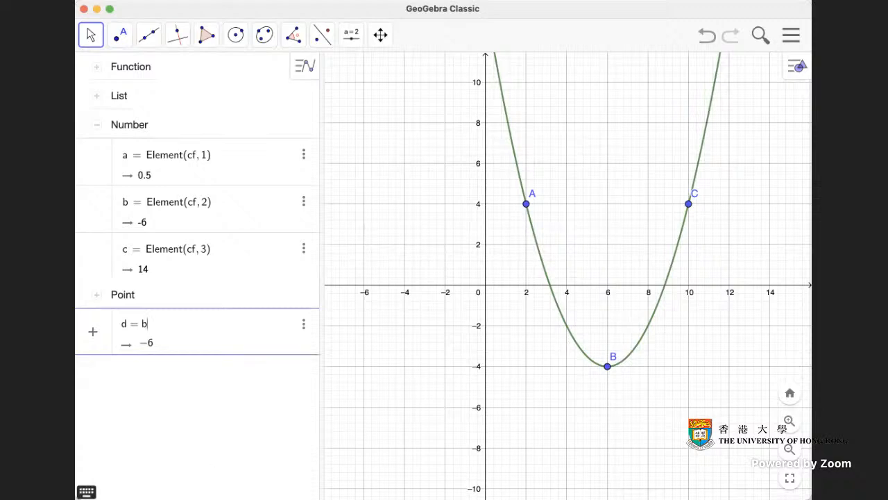
pyautogui.click(86, 491)
pyautogui.click(258, 425)
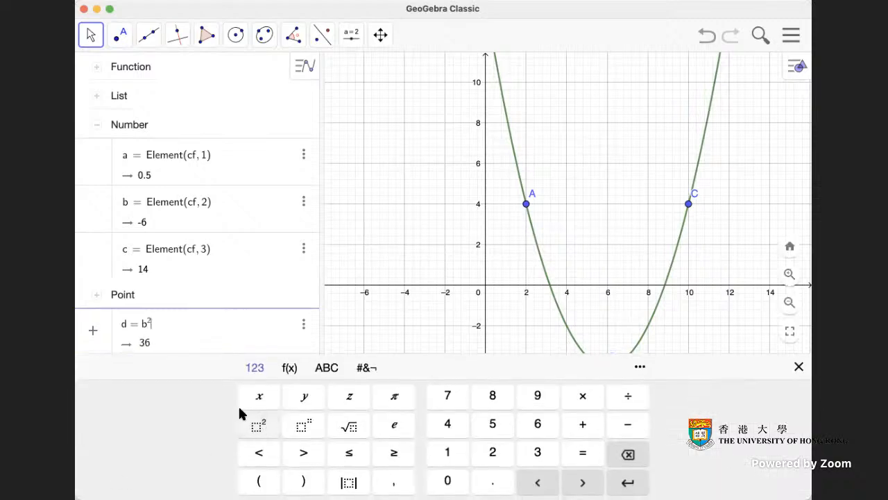
pyautogui.click(628, 424)
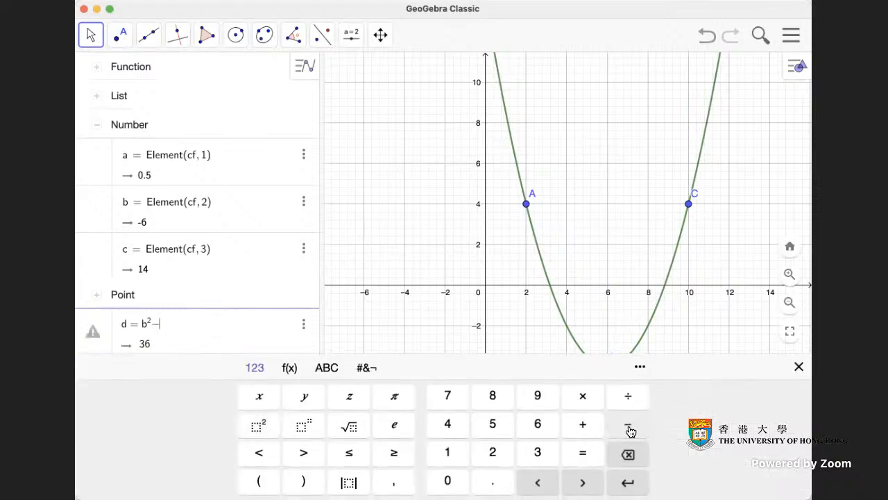
pyautogui.click(448, 425)
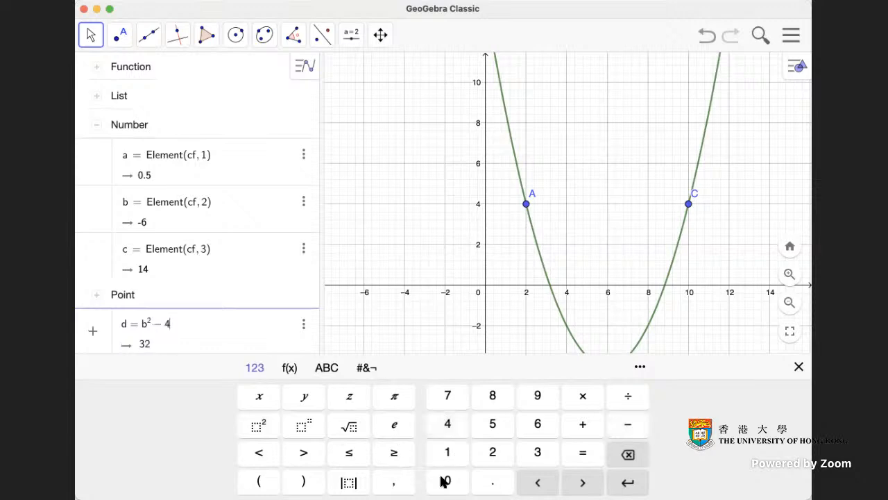
pyautogui.click(258, 397)
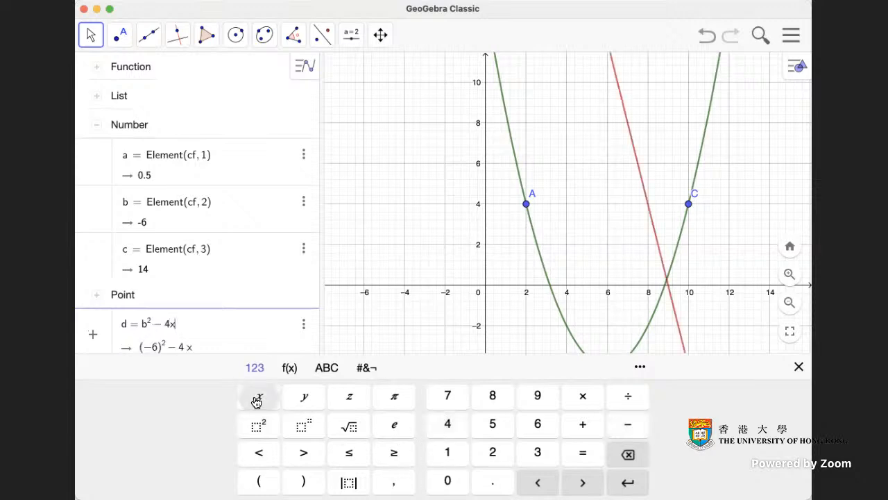
pyautogui.click(628, 454)
pyautogui.click(325, 367)
pyautogui.click(263, 423)
pyautogui.click(393, 451)
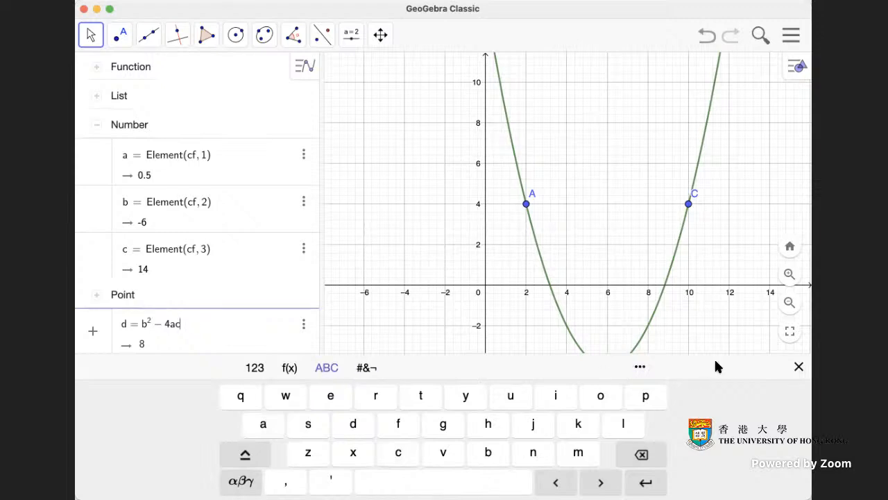
pyautogui.click(798, 368)
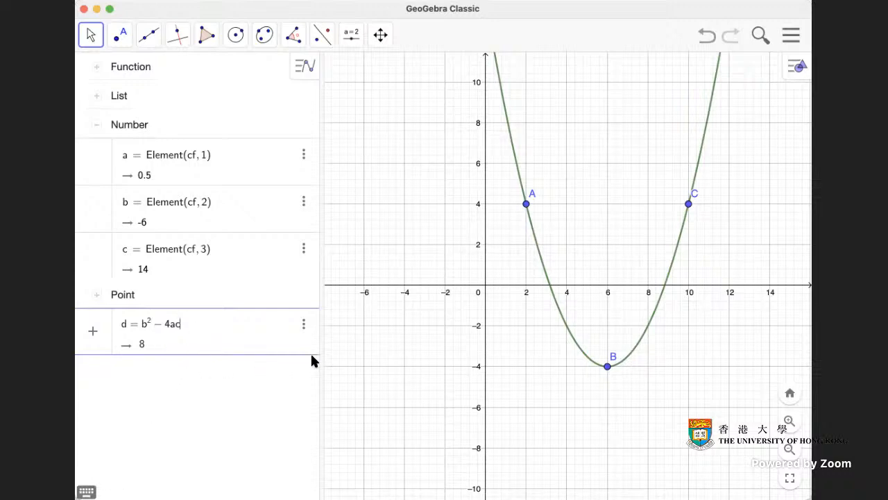
pyautogui.press('Return')
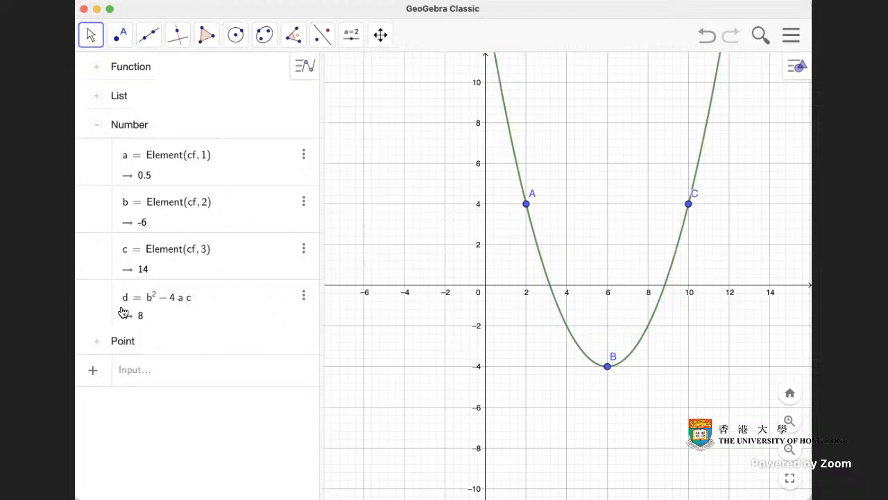
# Define the number h as −b/(2a) and draw the parabola's axis of symmetry with the equation x = h
pyautogui.click(139, 371)
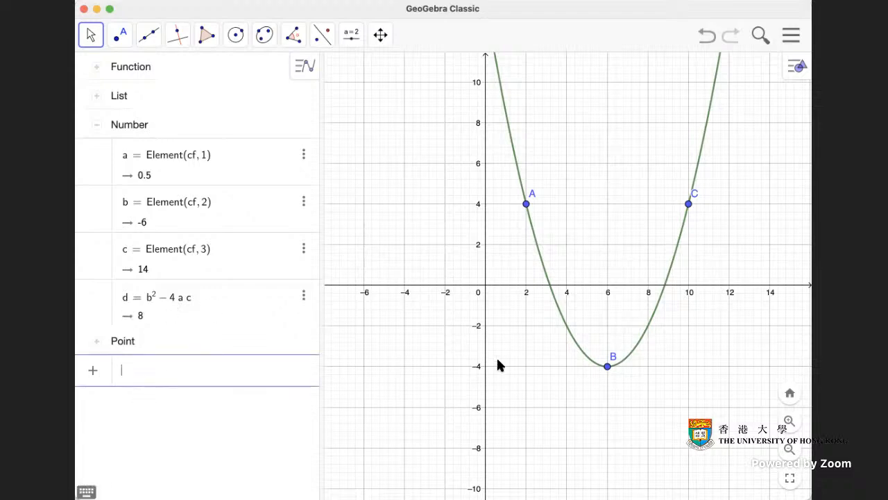
pyautogui.write('h =')
pyautogui.write('b/(2a')
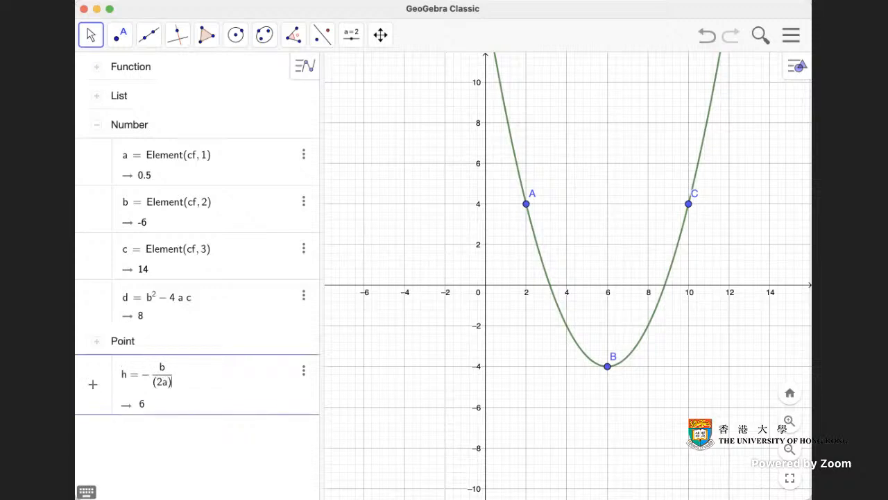
pyautogui.press('Return')
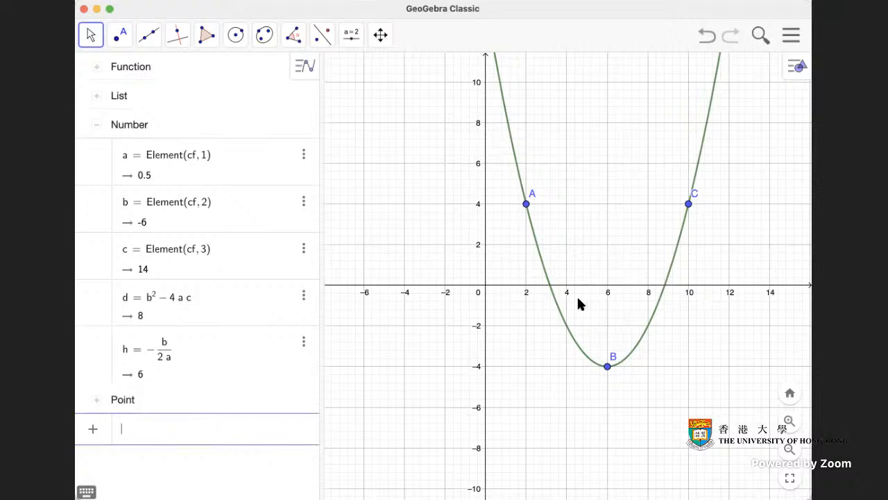
pyautogui.write('x = h')
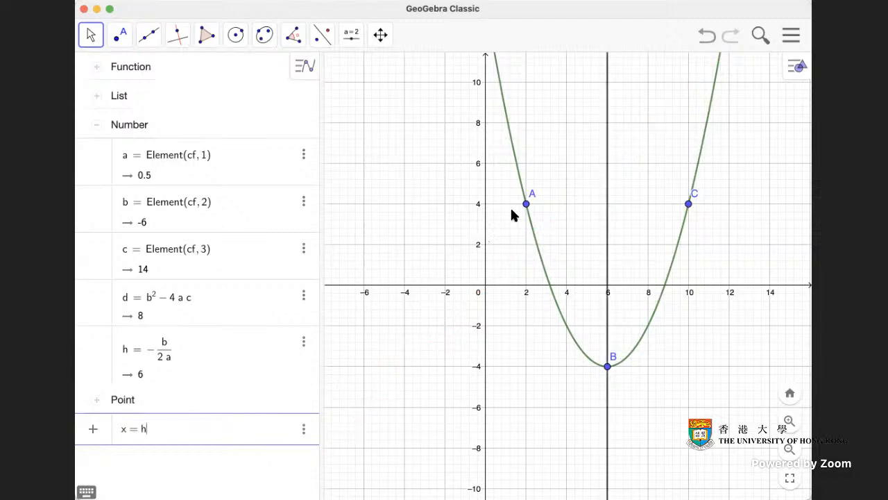
pyautogui.press('Return')
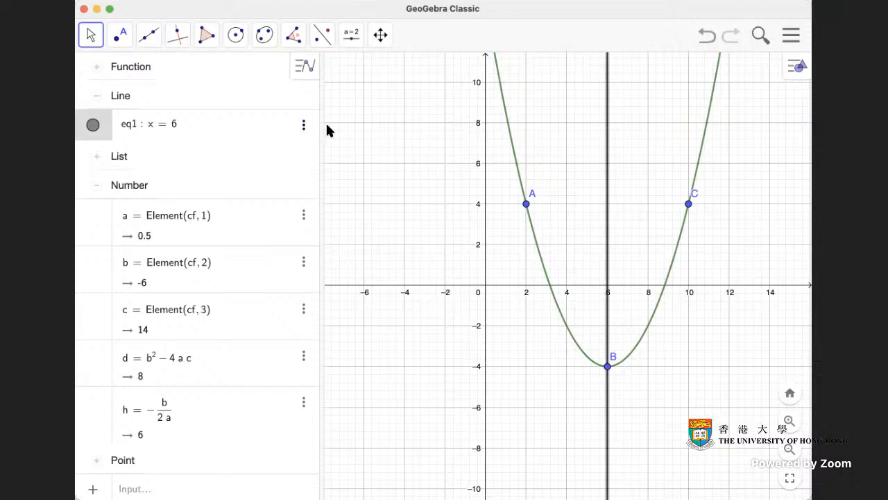
# Delete the axis-of-symmetry line and define the number k as f(h)
pyautogui.click(606, 134)
pyautogui.press('Delete')
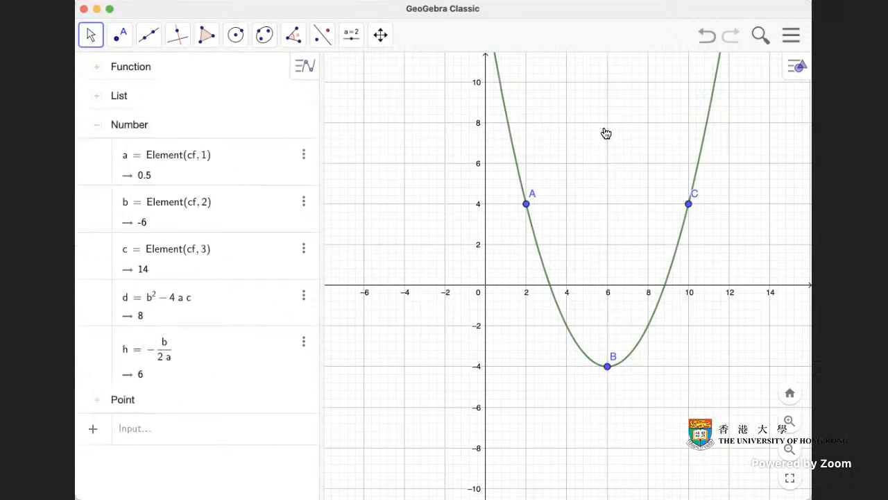
pyautogui.click(147, 431)
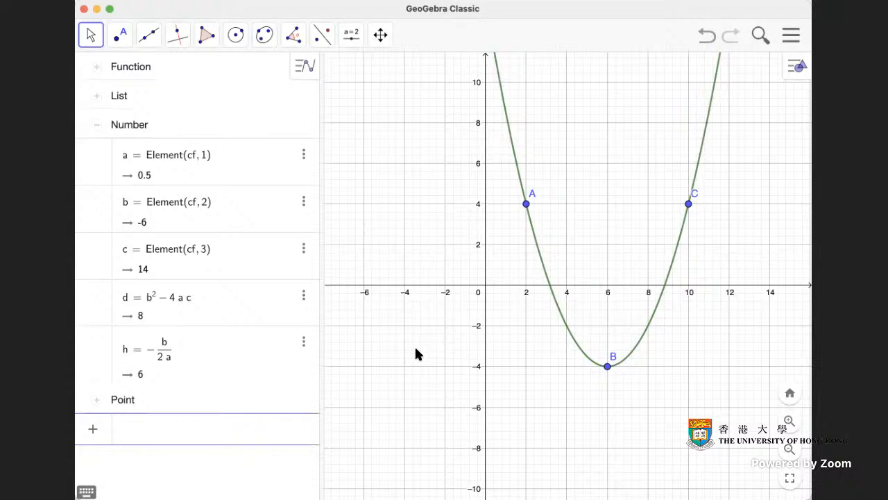
pyautogui.write('k = f(h')
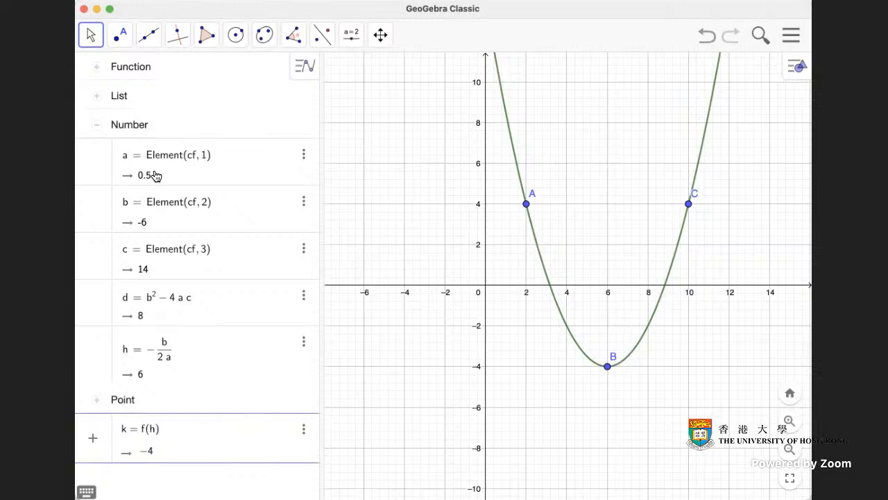
pyautogui.click(95, 68)
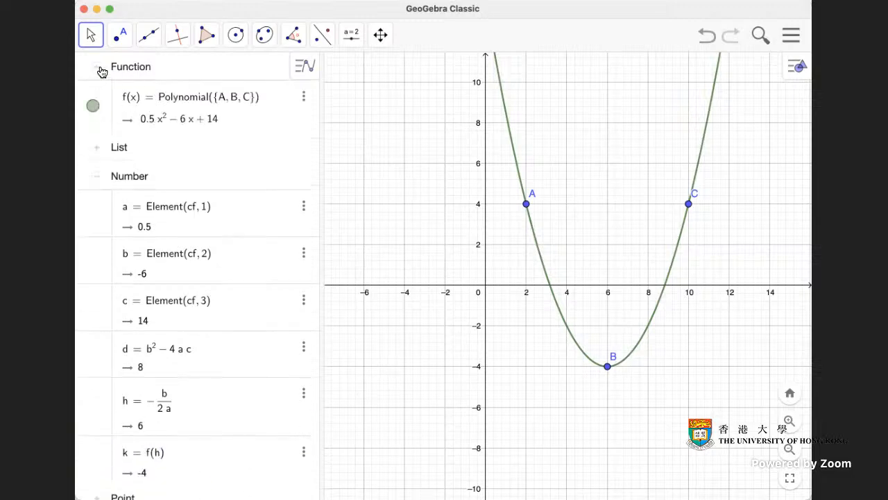
pyautogui.click(101, 71)
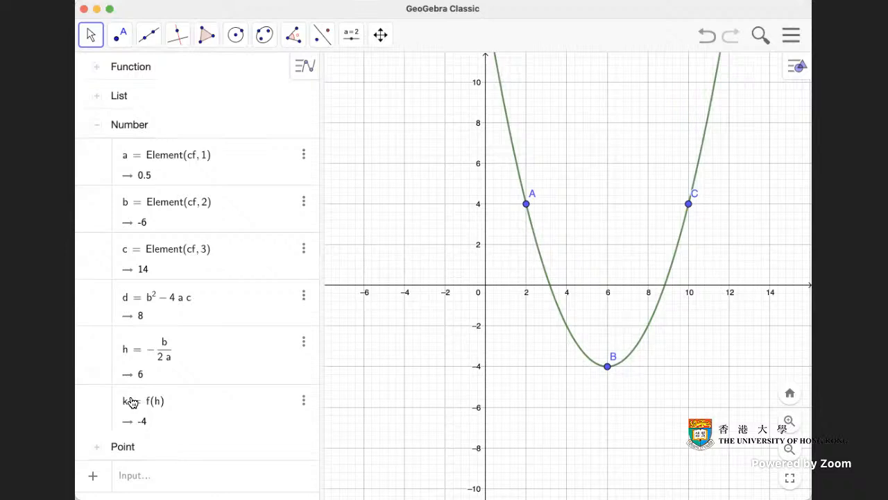
# Define the vertex-form function g(x) = a(x − h)² + k in a new input row and collapse the Number group
pyautogui.click(152, 479)
pyautogui.write('g(')
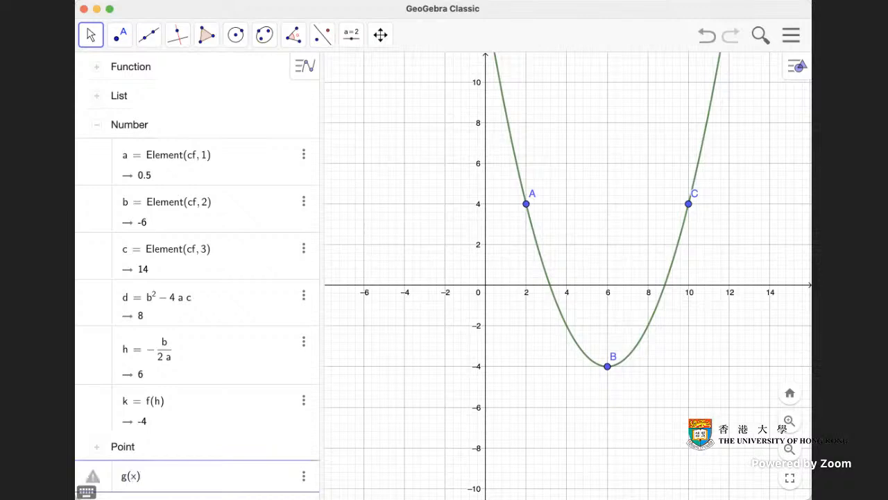
pyautogui.write('x)=a(')
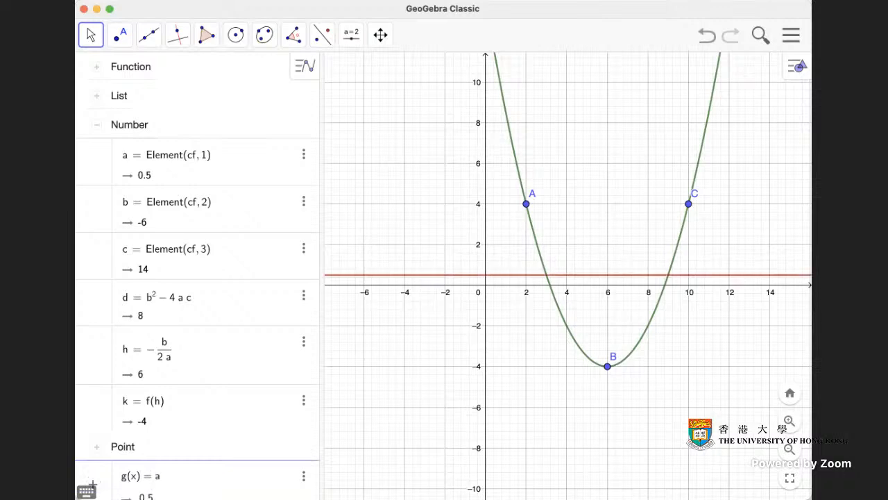
pyautogui.write('x-')
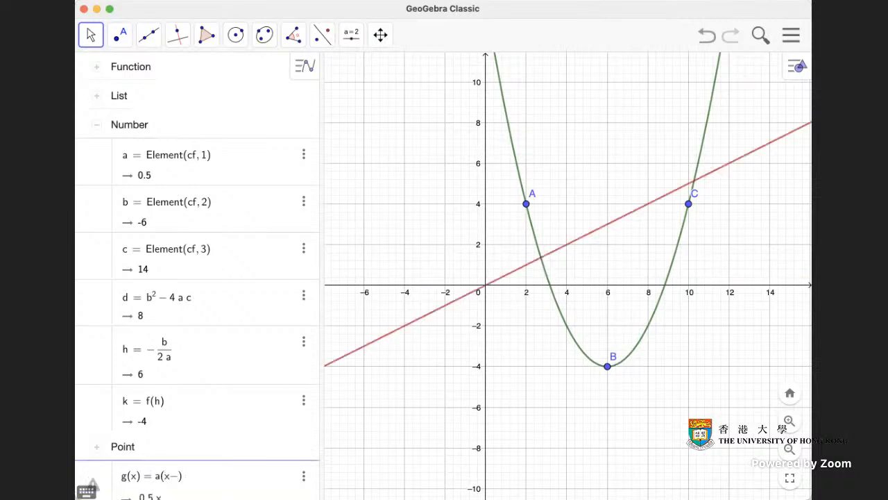
pyautogui.write('h')
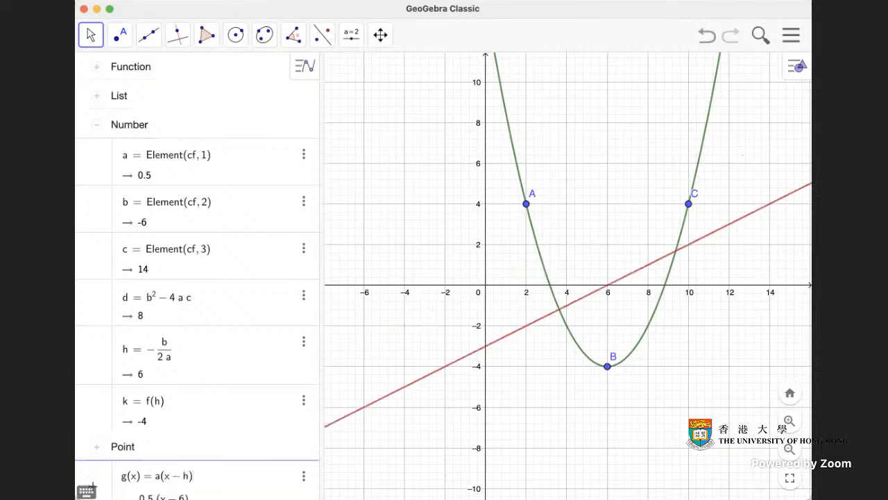
pyautogui.write('^2')
pyautogui.press('Right')
pyautogui.write('+k')
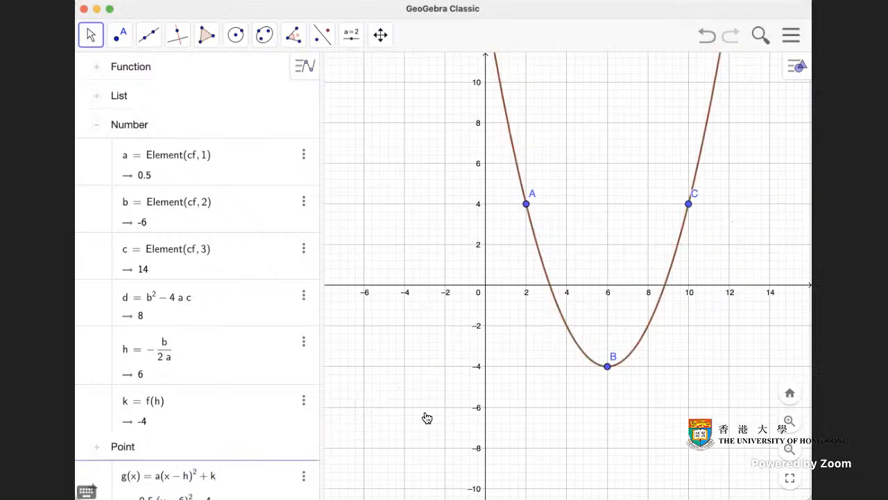
pyautogui.scroll(-1, 284, 430)
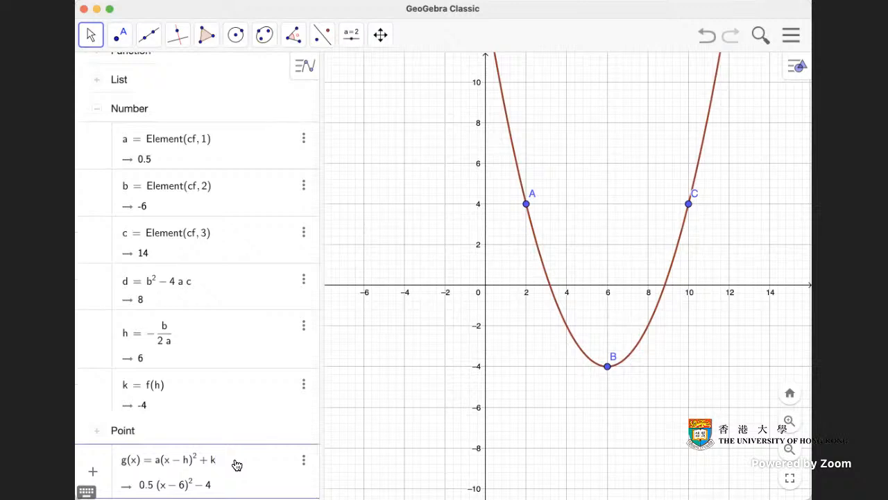
pyautogui.press('Return')
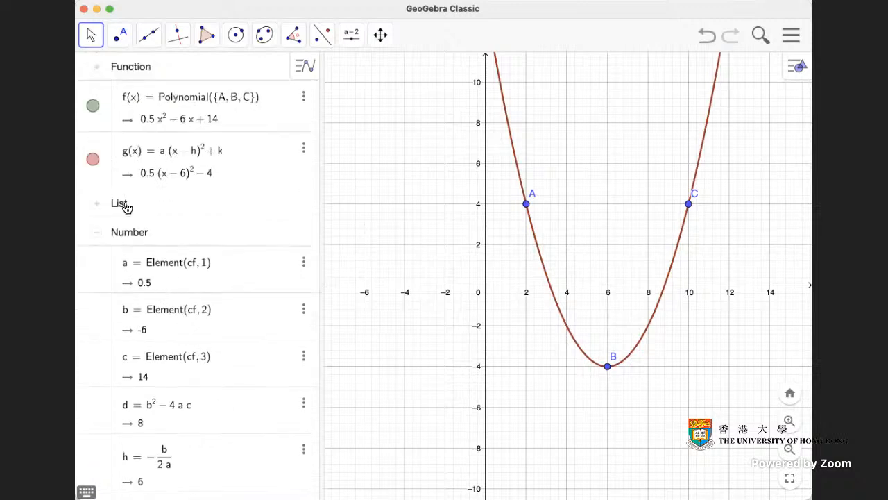
pyautogui.click(97, 234)
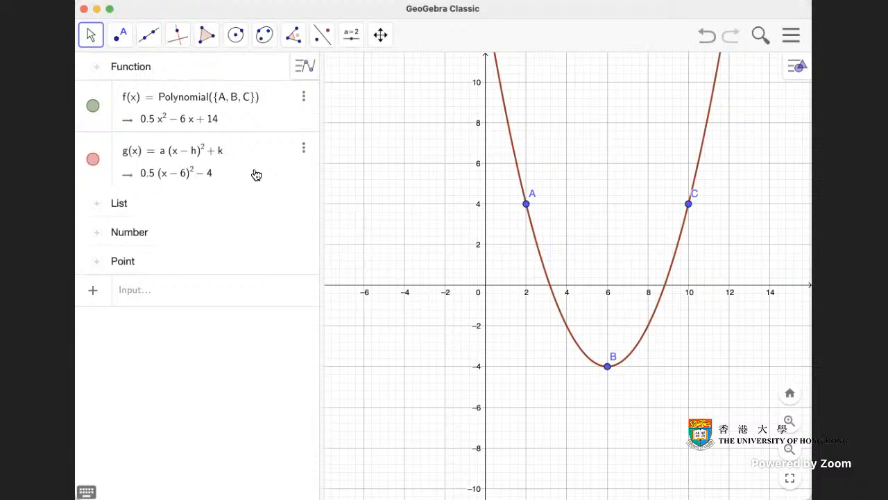
# Compare the graphs of f and g by toggling each function's visibility, leaving only f shown
pyautogui.click(93, 161)
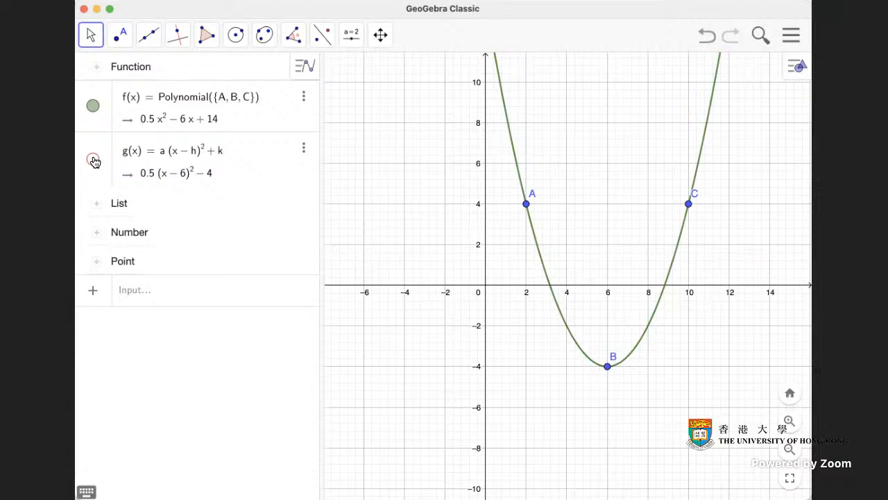
pyautogui.click(94, 106)
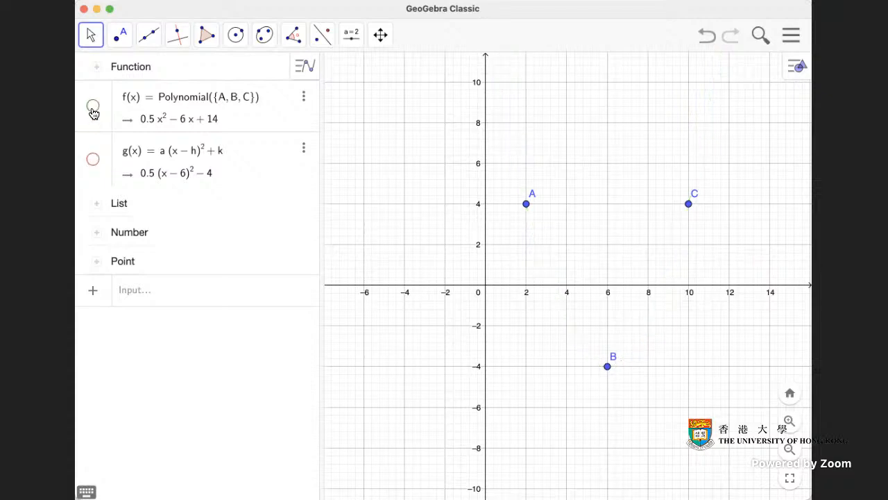
pyautogui.click(94, 106)
pyautogui.click(93, 160)
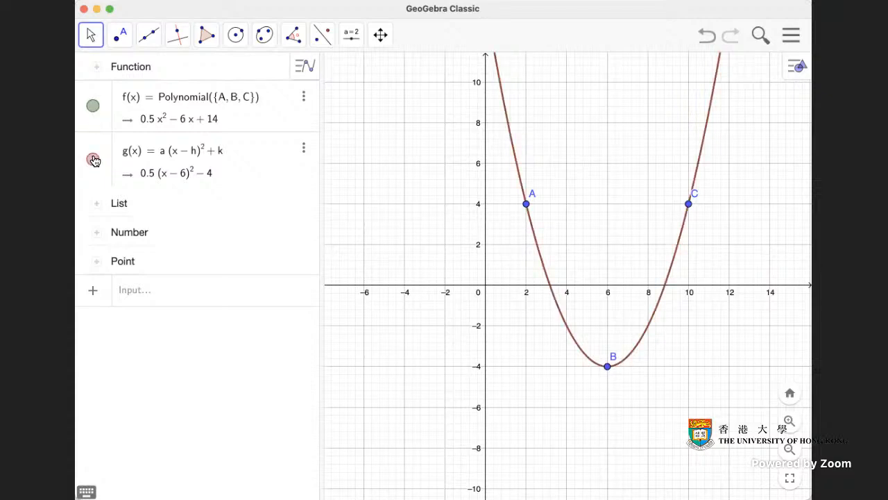
pyautogui.click(94, 108)
pyautogui.click(95, 108)
pyautogui.click(93, 160)
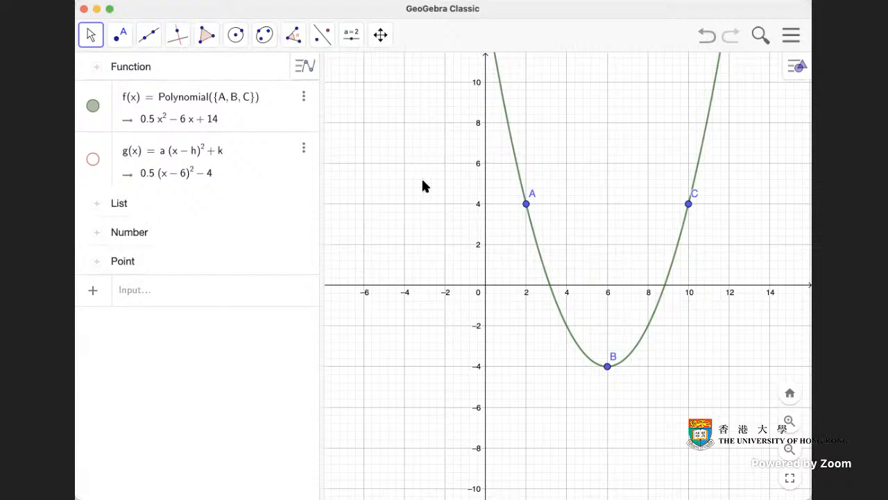
# Start a new text outside the parabola in the graph, beginning with y=, with the advanced text options expanded
pyautogui.click(351, 36)
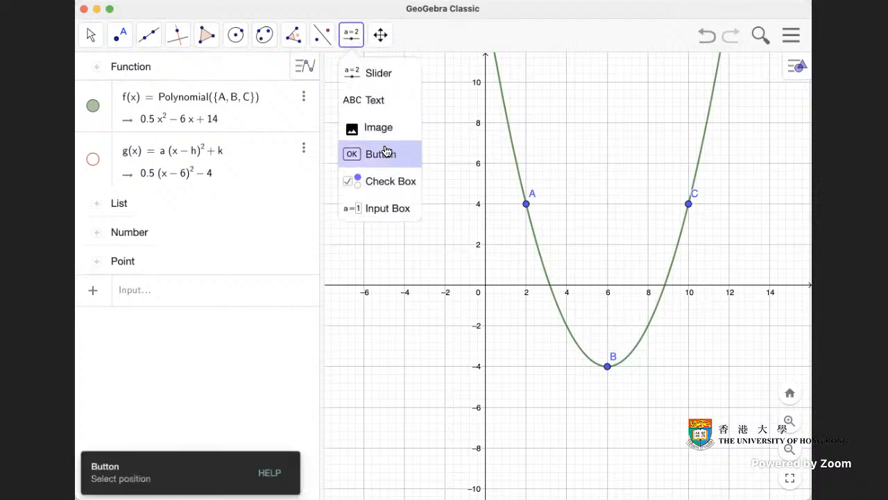
pyautogui.click(381, 102)
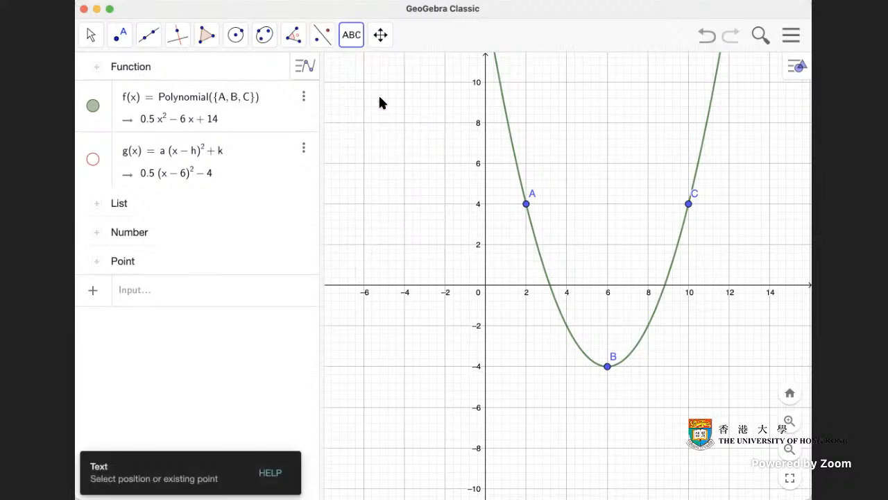
pyautogui.click(423, 150)
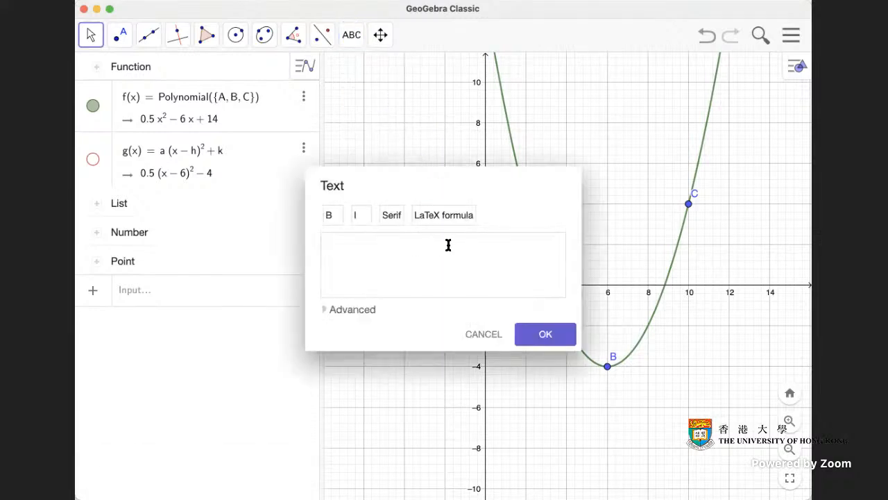
pyautogui.click(327, 310)
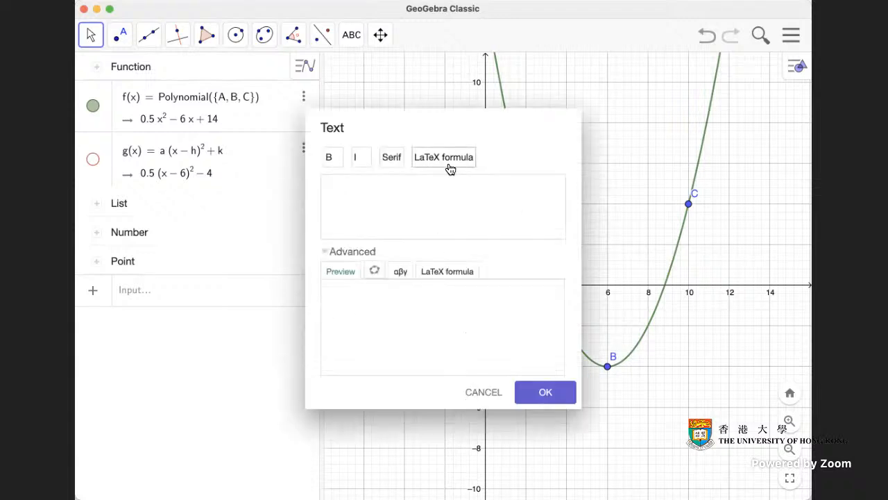
pyautogui.click(401, 202)
pyautogui.write('y=')
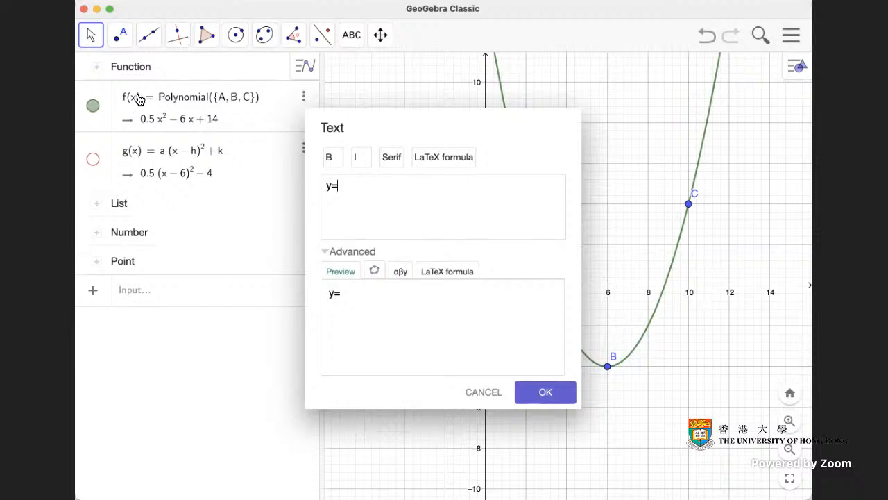
# Insert the object f after y= in the text, format it as a LaTeX formula and create it
pyautogui.click(375, 272)
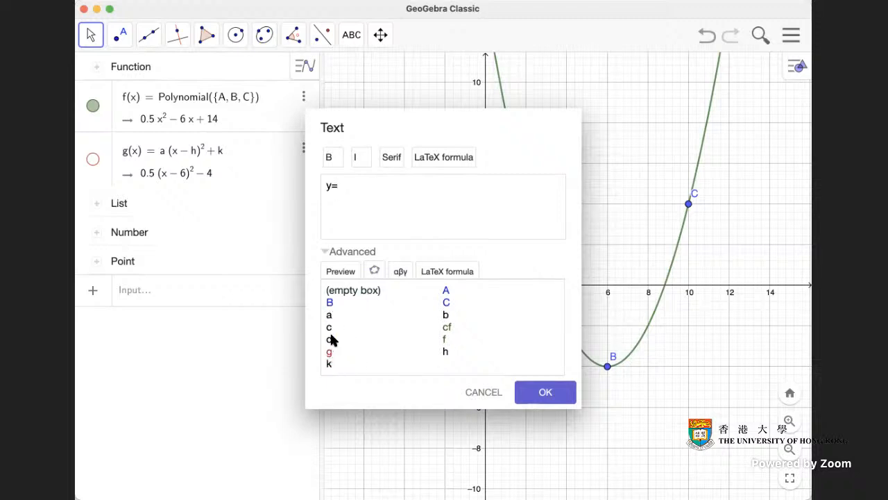
pyautogui.click(445, 340)
pyautogui.click(351, 274)
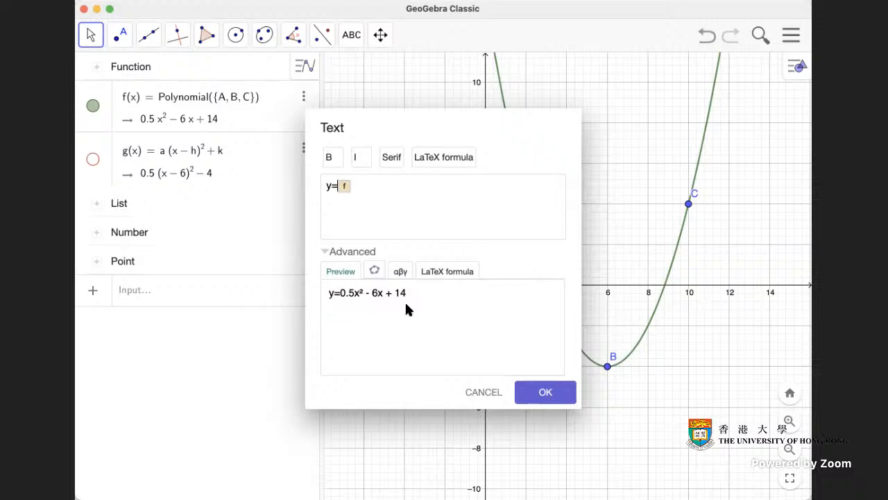
pyautogui.click(450, 162)
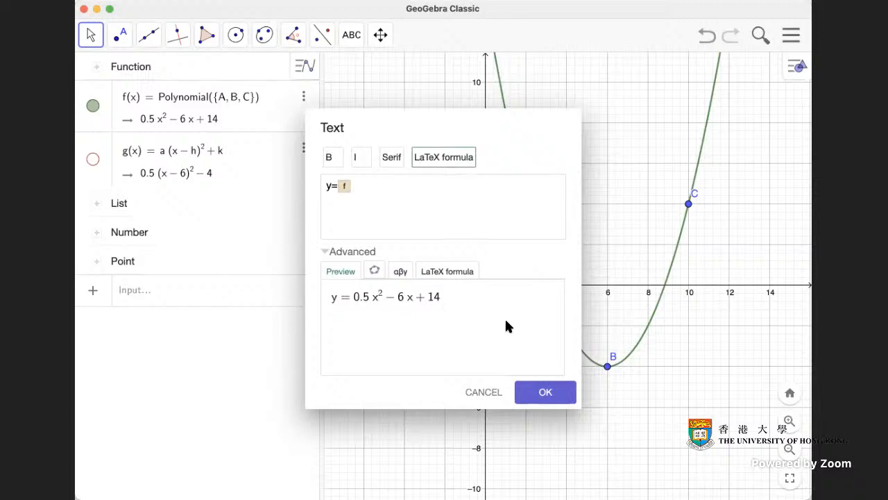
pyautogui.click(562, 406)
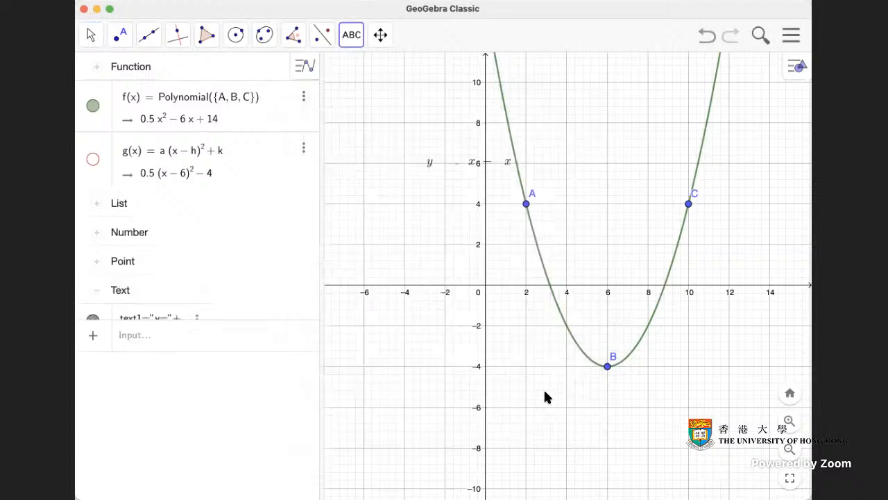
# Move the equation text between the upper arms of the parabola, and toggle its visibility off and back on
pyautogui.click(90, 38)
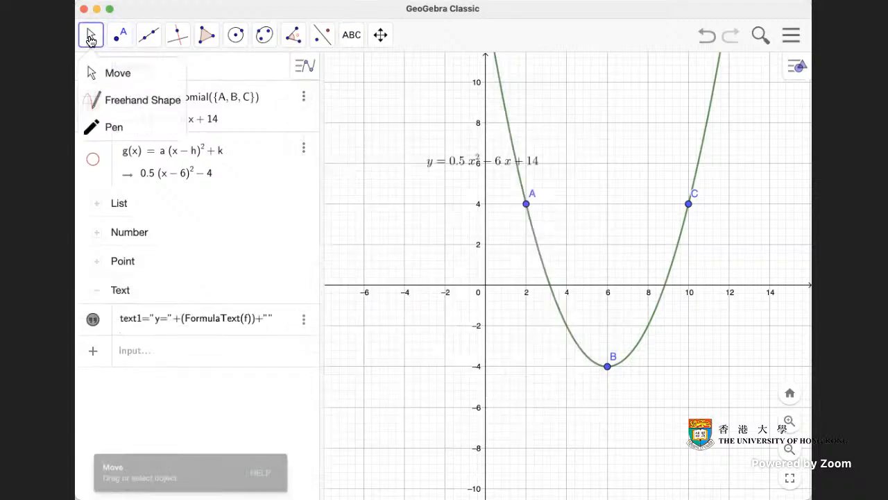
pyautogui.click(106, 77)
pyautogui.moveTo(458, 164); pyautogui.dragTo(587, 103)
pyautogui.moveTo(646, 107)
pyautogui.mouseDown()
pyautogui.moveTo(678, 119)
pyautogui.moveTo(640, 118)
pyautogui.mouseUp()
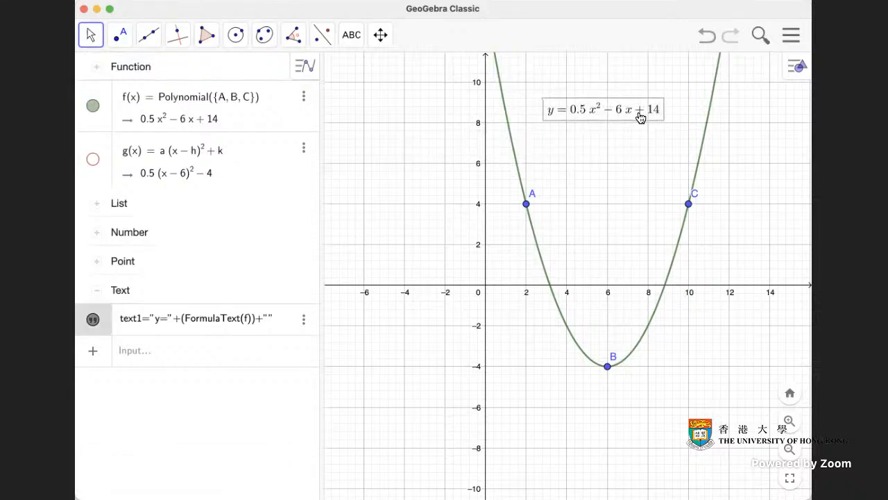
pyautogui.click(645, 153)
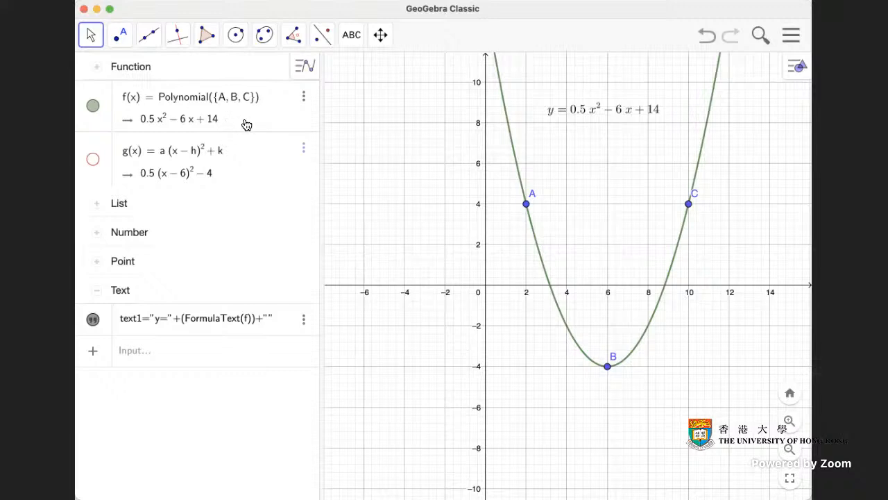
pyautogui.click(93, 321)
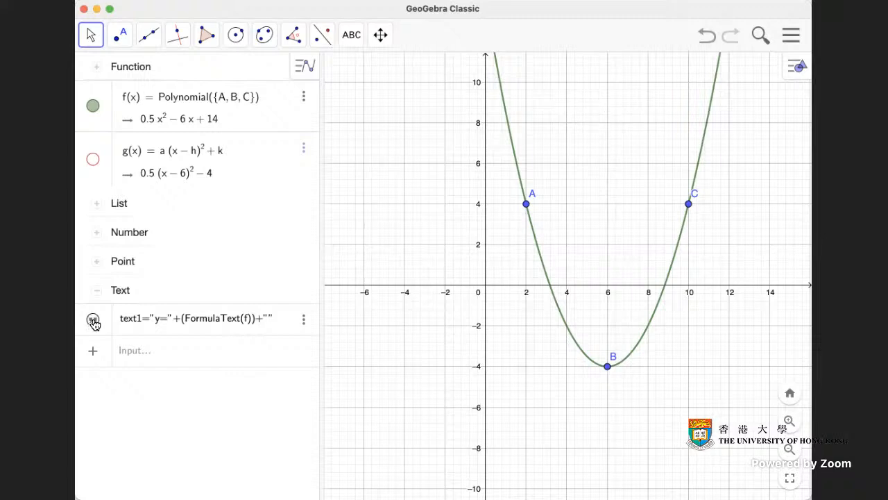
pyautogui.click(93, 321)
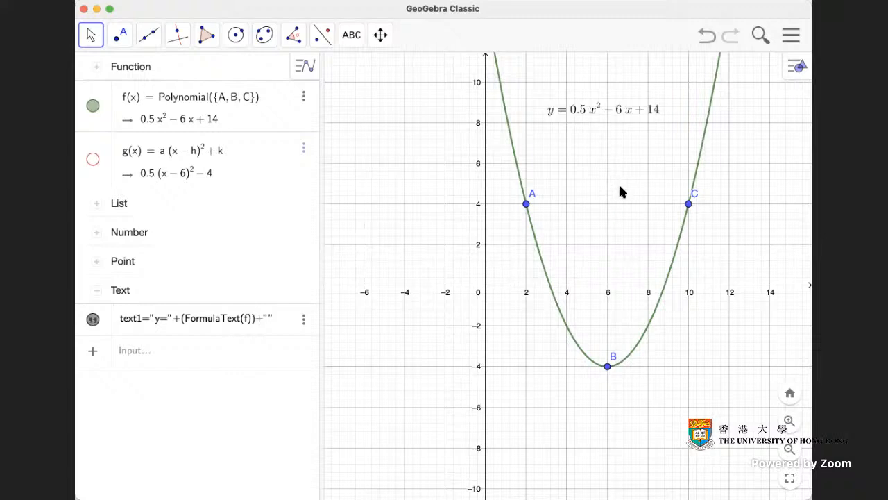
# Add a check box below the equation text, captioned f:, that shows or hides the text object text1
pyautogui.click(352, 40)
pyautogui.click(384, 182)
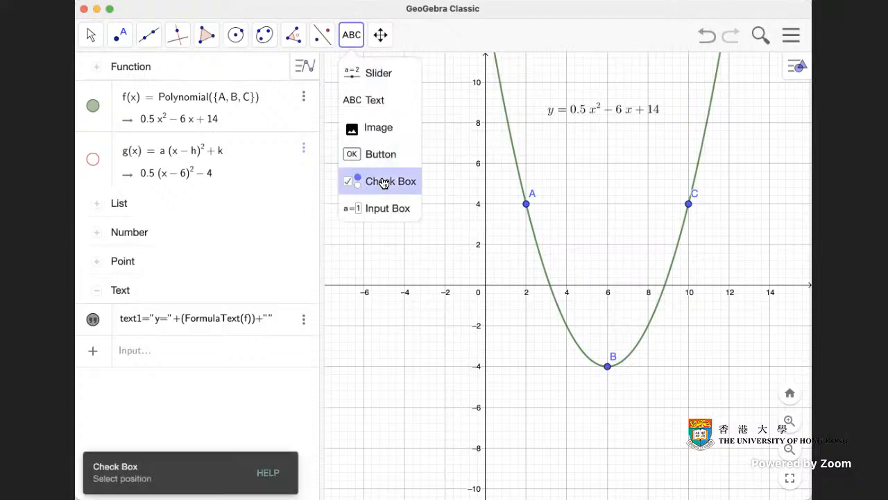
pyautogui.click(384, 183)
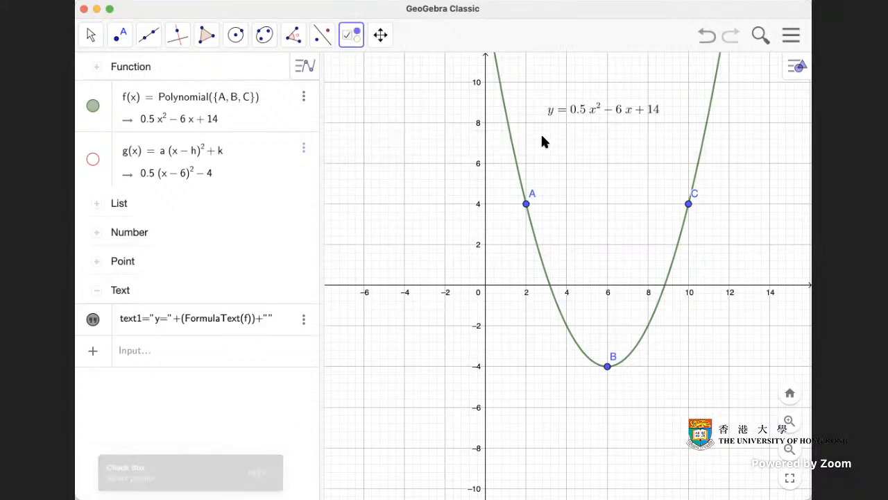
pyautogui.click(542, 137)
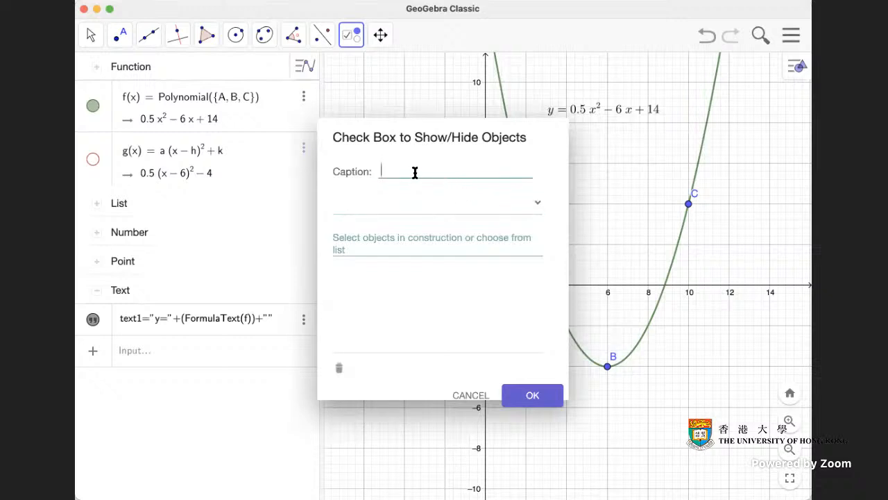
pyautogui.write('f:')
pyautogui.click(538, 202)
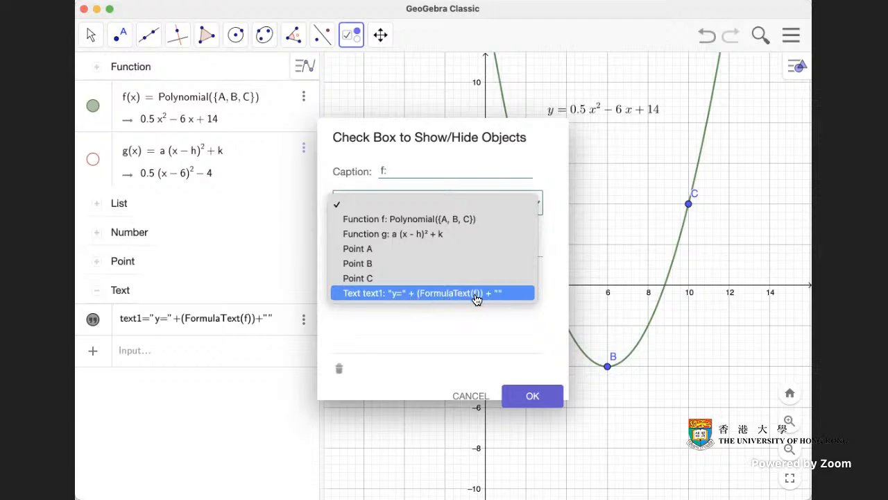
pyautogui.click(416, 295)
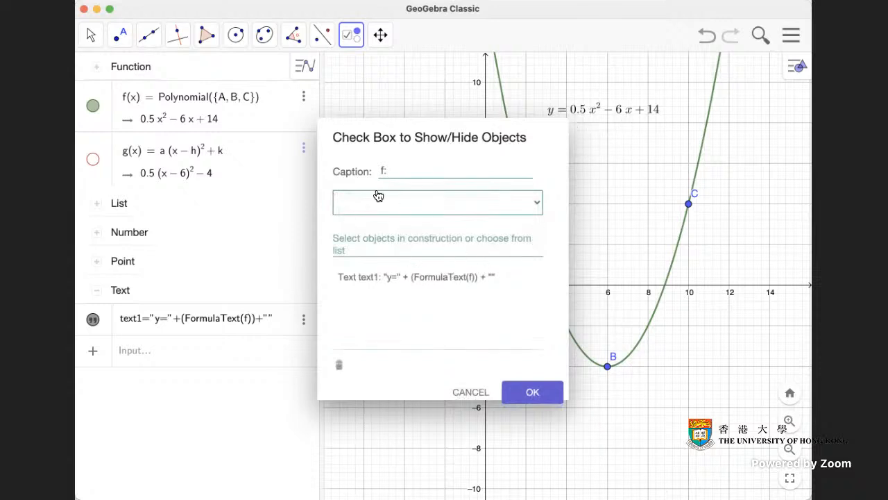
pyautogui.click(534, 392)
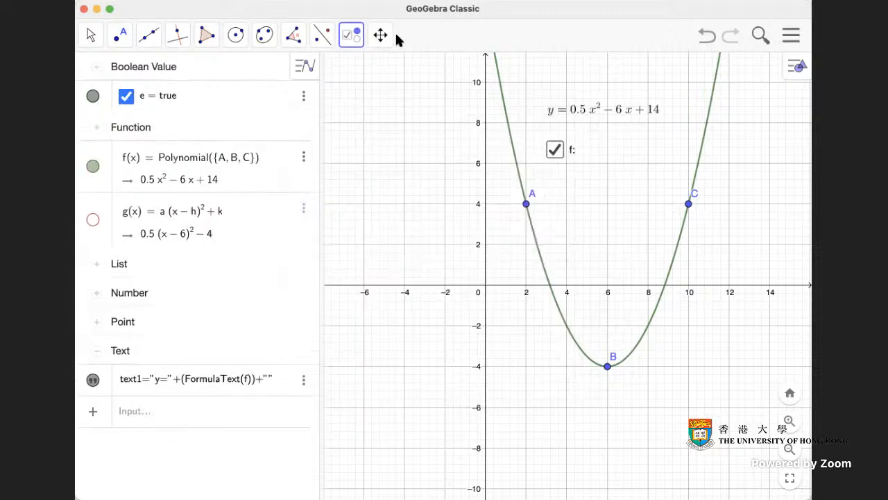
# Move the f: check box directly in front of the equation text and test it by toggling it off and on
pyautogui.click(91, 34)
pyautogui.click(104, 73)
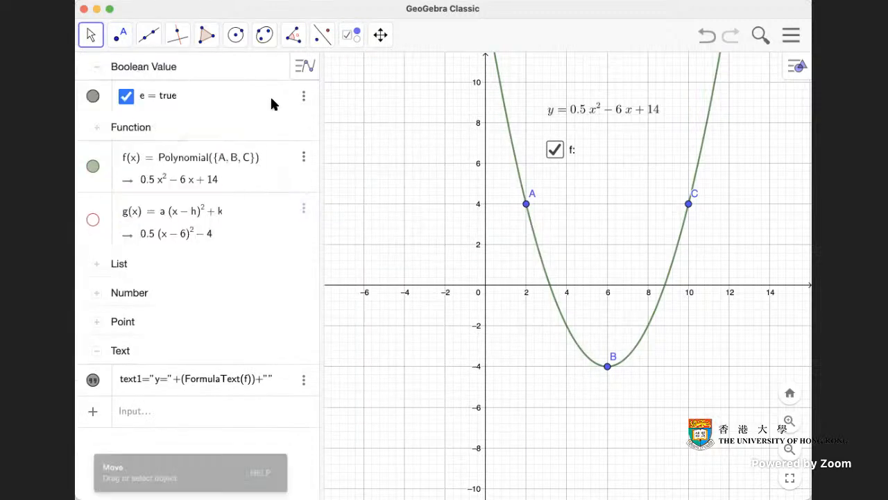
pyautogui.moveTo(574, 151); pyautogui.dragTo(541, 114)
pyautogui.click(580, 133)
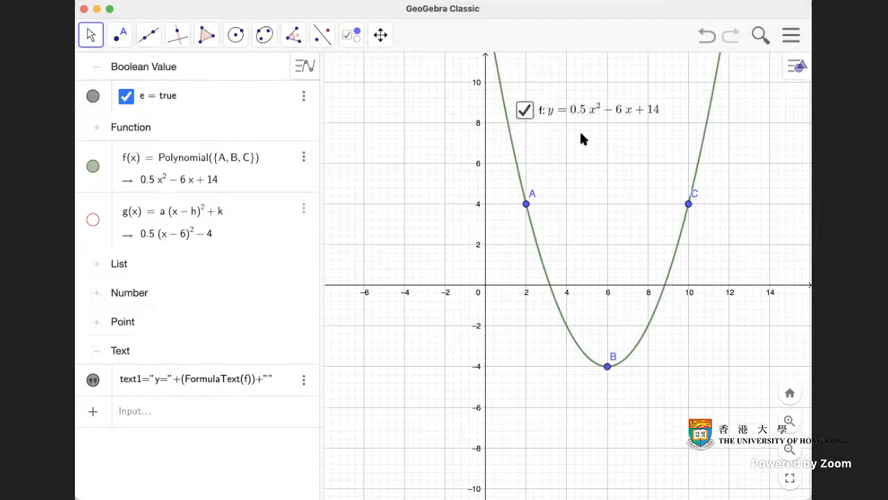
pyautogui.click(525, 111)
pyautogui.click(525, 111)
pyautogui.click(525, 113)
pyautogui.click(525, 113)
# Create a LaTeX formula text outside the parabola, reading y= followed by the object g
pyautogui.click(356, 41)
pyautogui.click(376, 100)
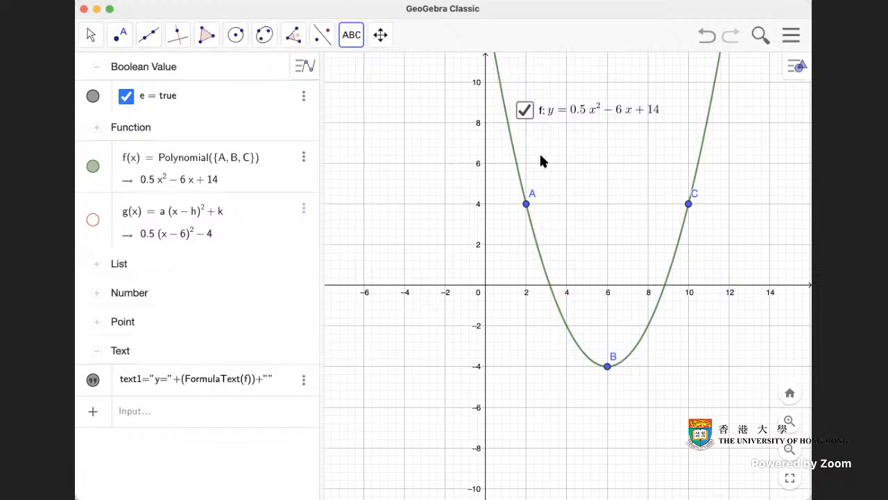
pyautogui.click(428, 162)
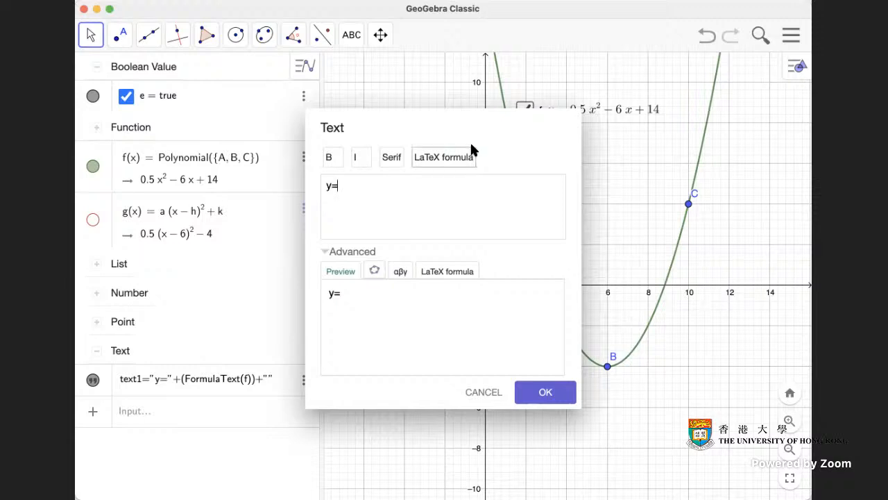
pyautogui.click(375, 271)
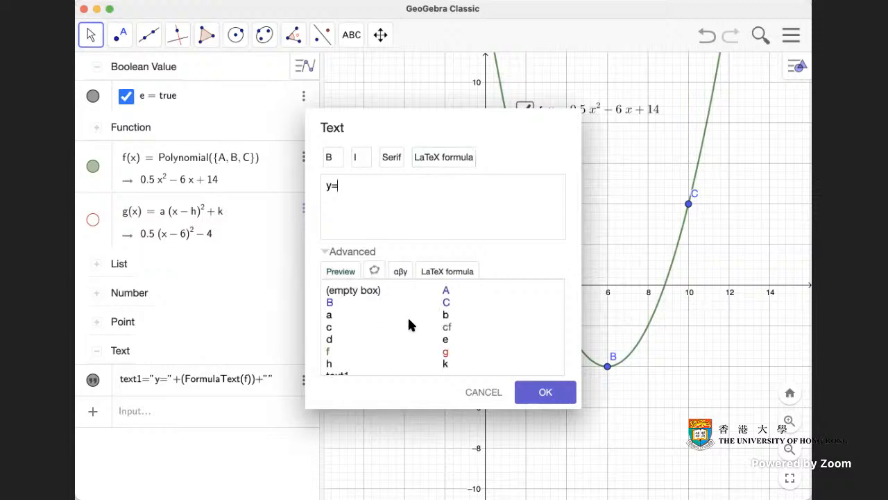
pyautogui.scroll(-1, 413, 319)
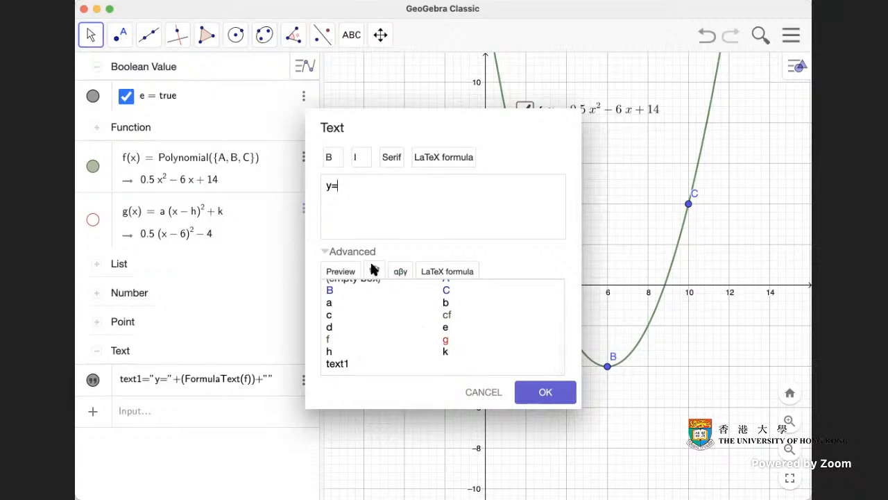
pyautogui.click(445, 342)
pyautogui.click(342, 274)
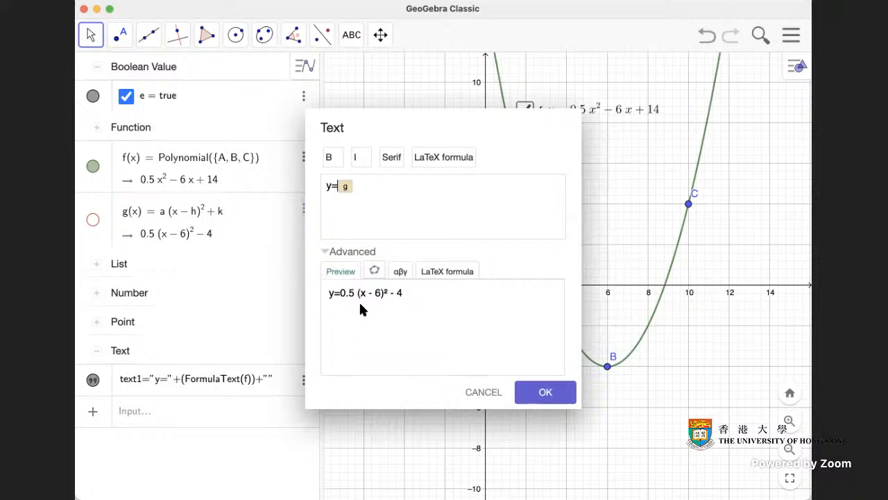
pyautogui.click(455, 160)
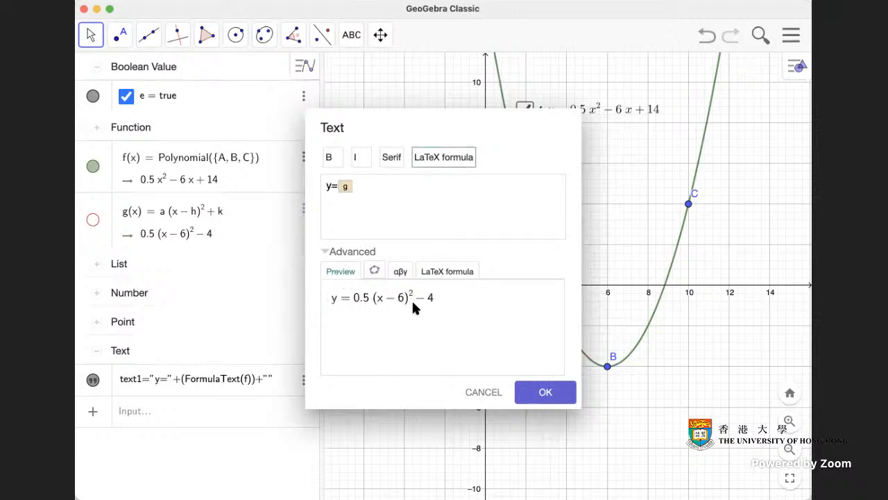
pyautogui.click(552, 397)
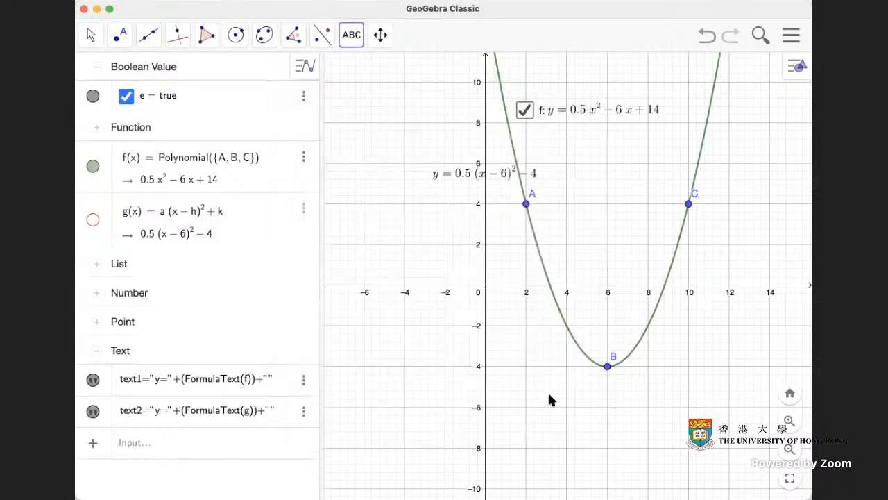
# Move the vertex-form equation text directly beneath the general-form equation, aligning their starts
pyautogui.click(90, 35)
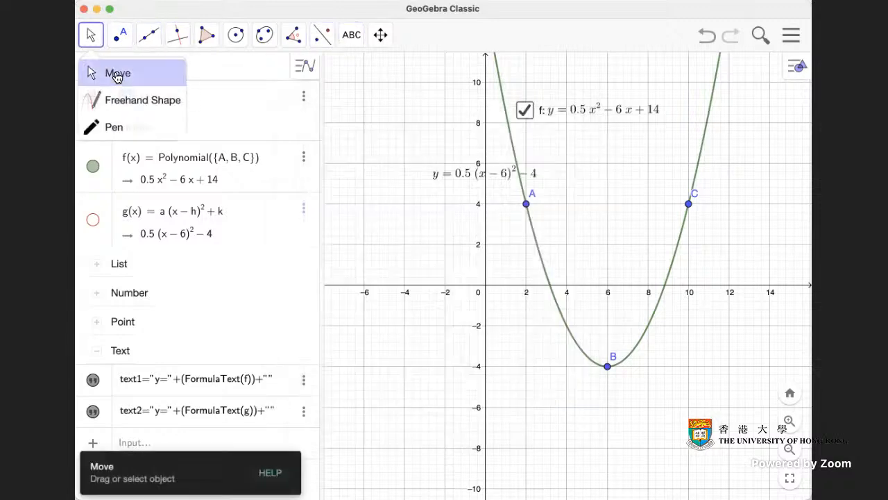
pyautogui.click(89, 74)
pyautogui.moveTo(468, 183); pyautogui.dragTo(583, 144)
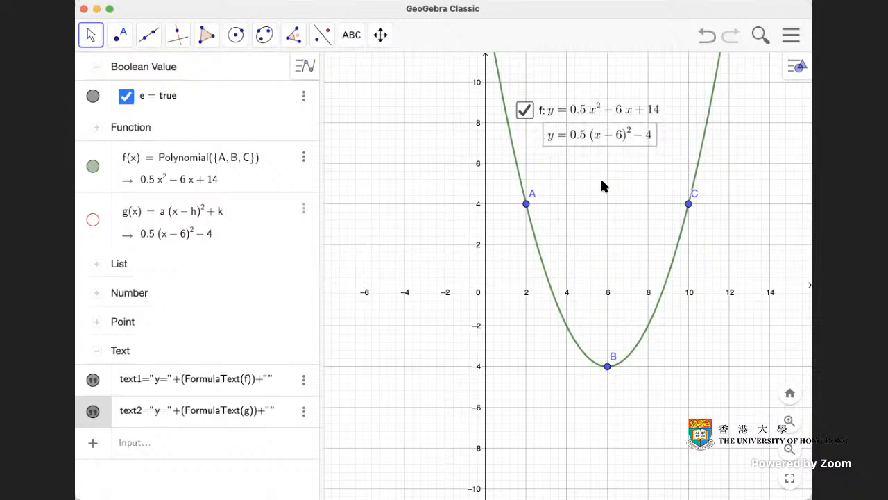
pyautogui.moveTo(607, 138); pyautogui.dragTo(607, 143)
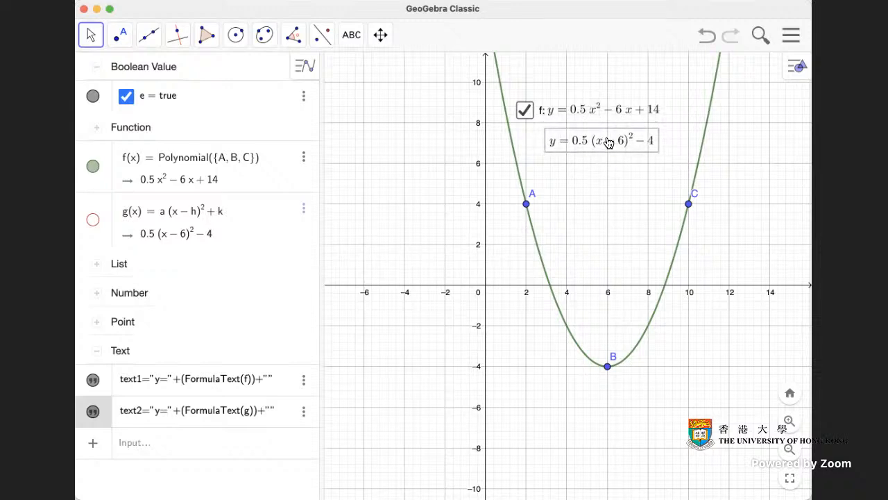
pyautogui.click(627, 215)
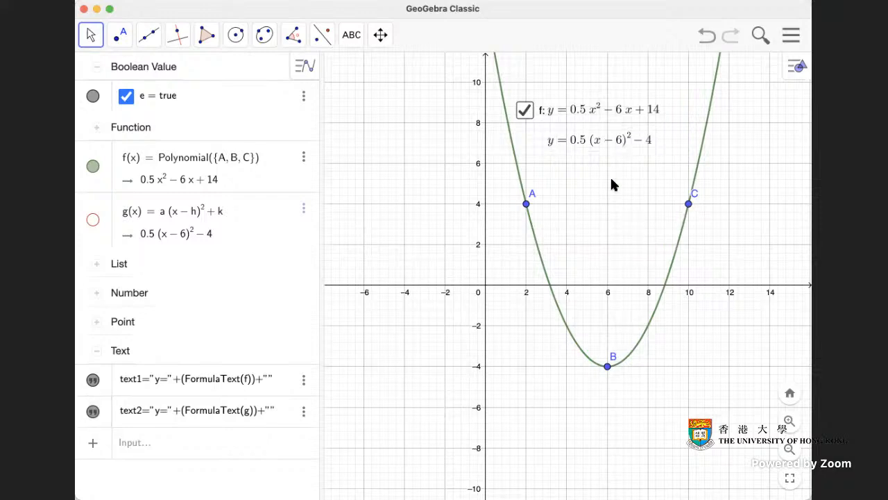
# Reshape the parabola by moving C to (12, 4), B to (8, 0), A to (6, 4), and C back to (10, 4)
pyautogui.moveTo(688, 204); pyautogui.dragTo(732, 205)
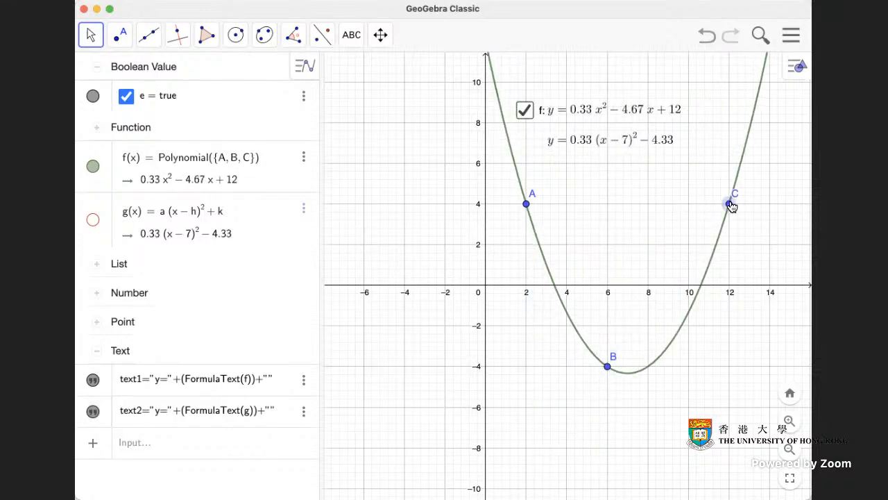
pyautogui.moveTo(607, 366); pyautogui.dragTo(650, 290)
pyautogui.moveTo(527, 205); pyautogui.dragTo(607, 208)
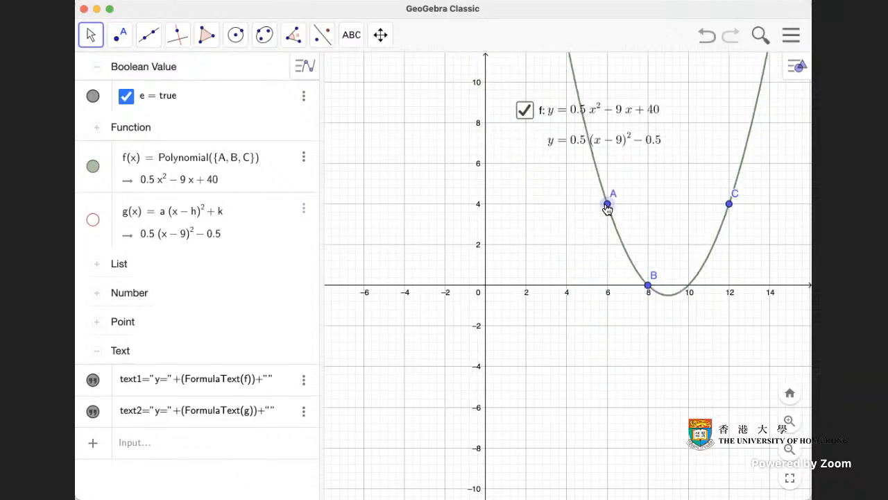
pyautogui.moveTo(740, 212); pyautogui.dragTo(692, 207)
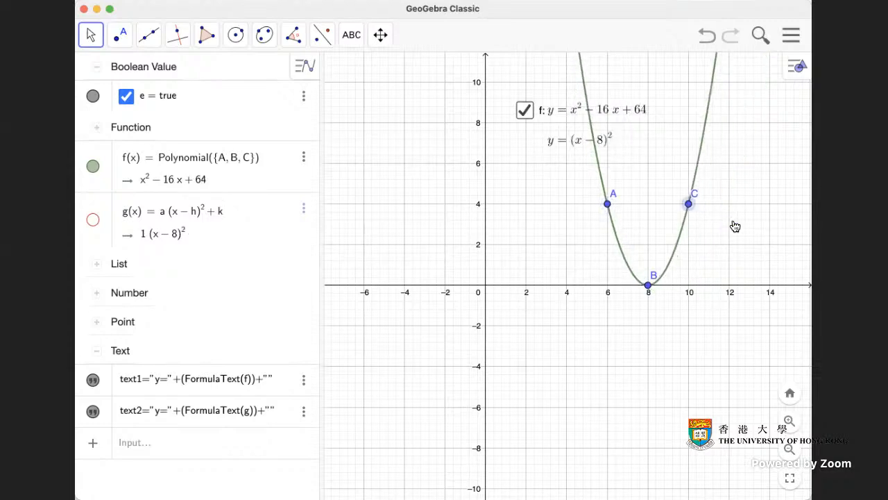
# Reposition the f: check box and both equation texts near the top of the y-axis, with the vertex form beneath the general form
pyautogui.moveTo(494, 239); pyautogui.dragTo(371, 260)
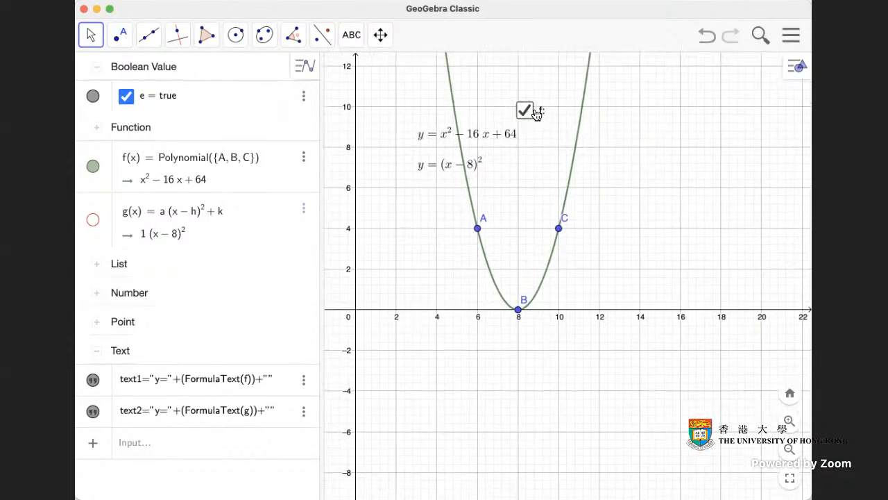
pyautogui.moveTo(542, 115); pyautogui.dragTo(405, 89)
pyautogui.moveTo(470, 135); pyautogui.dragTo(468, 86)
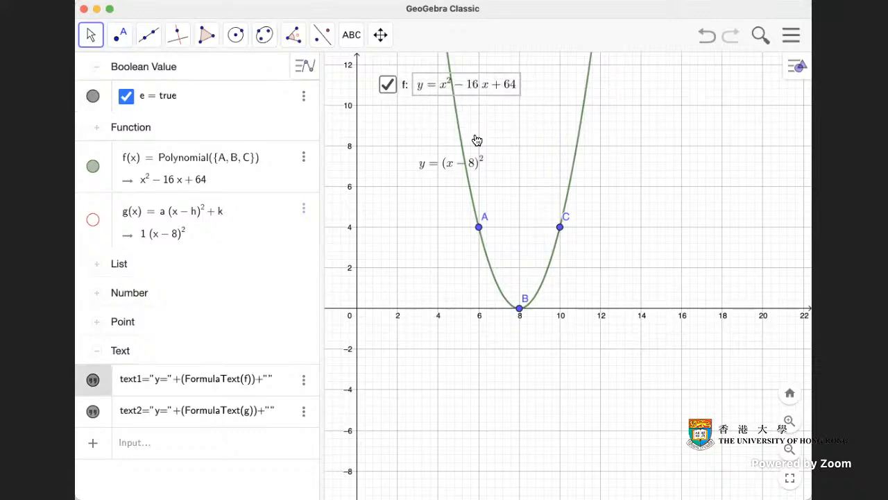
pyautogui.click(471, 165)
pyautogui.moveTo(471, 165); pyautogui.dragTo(470, 122)
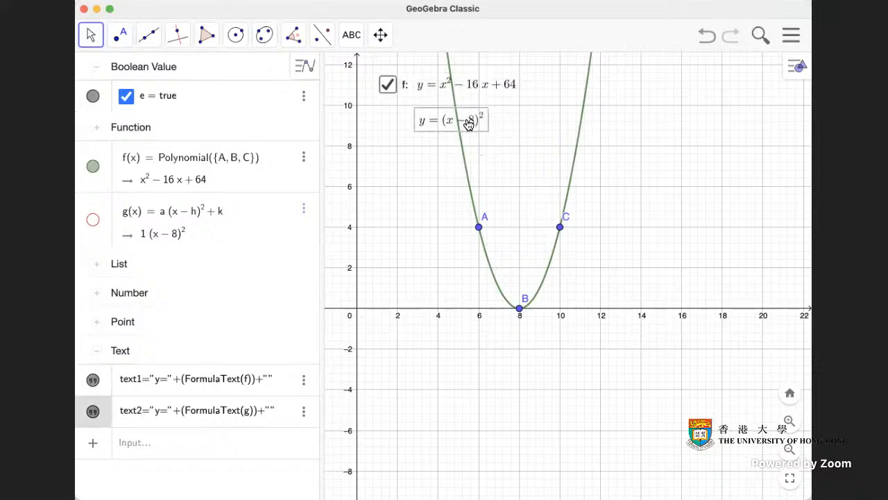
pyautogui.click(515, 142)
pyautogui.moveTo(508, 144)
pyautogui.mouseDown()
pyautogui.moveTo(628, 164)
pyautogui.moveTo(509, 159)
pyautogui.moveTo(506, 151)
pyautogui.mouseUp()
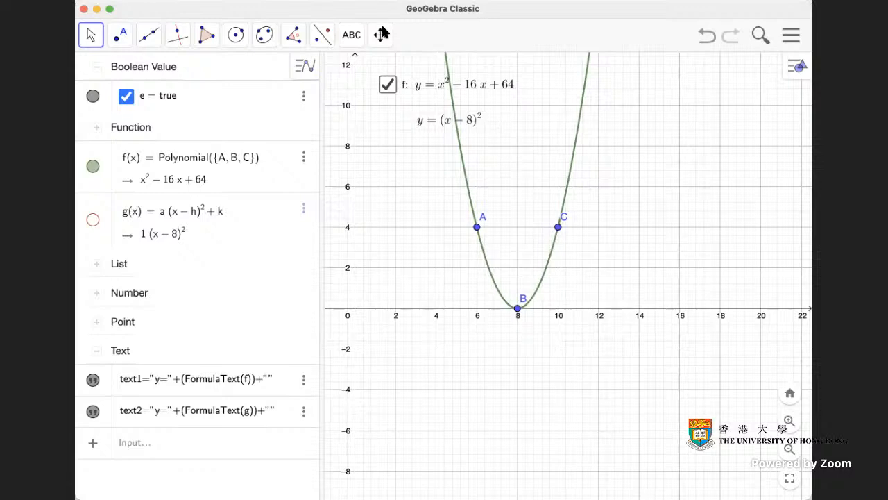
# Add a check box below the equations, captioned g:, that shows or hides the text object text2
pyautogui.click(351, 40)
pyautogui.click(386, 185)
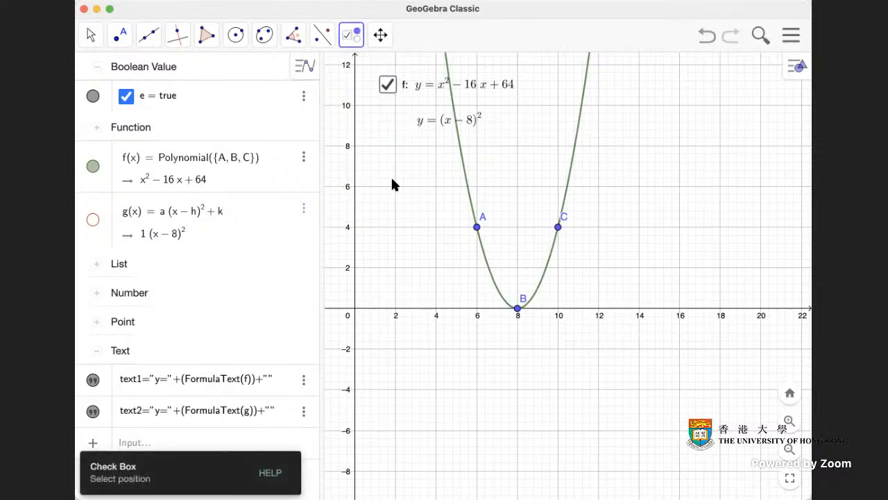
pyautogui.click(393, 148)
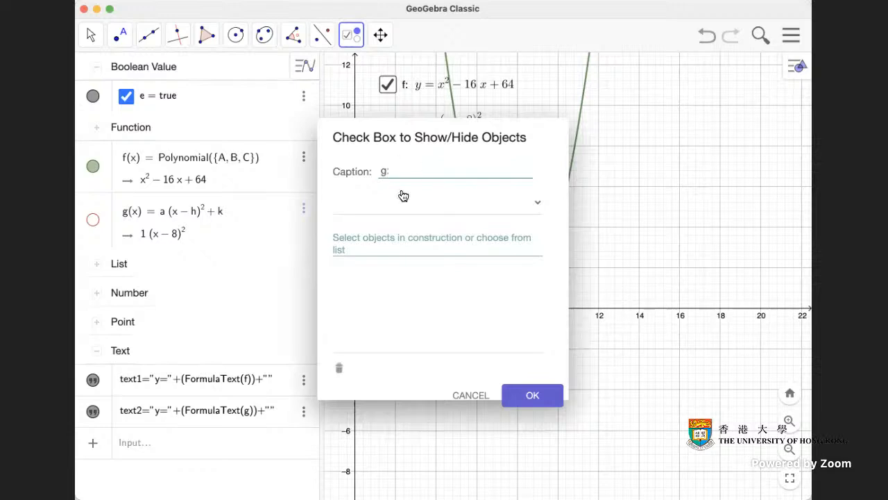
pyautogui.click(470, 207)
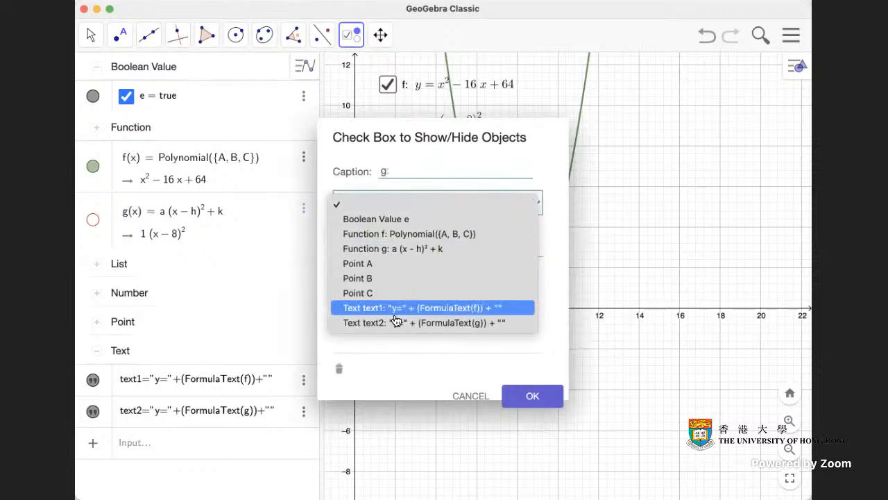
pyautogui.click(448, 326)
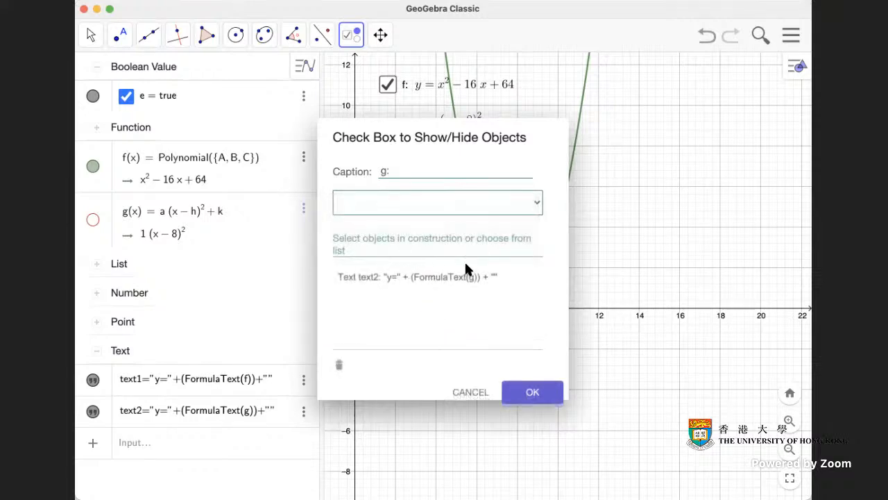
pyautogui.click(532, 396)
# Move the g: check box in front of the vertex-form equation, aligned under the f: check box
pyautogui.click(90, 35)
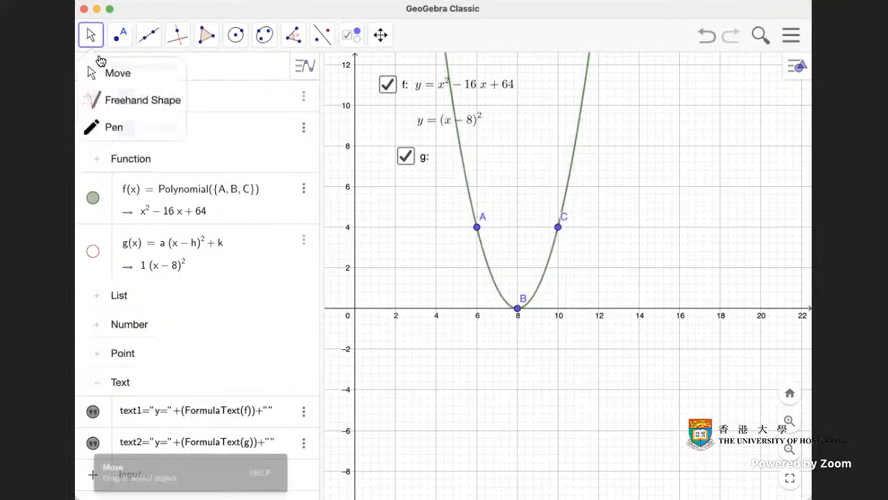
pyautogui.click(104, 71)
pyautogui.moveTo(419, 159); pyautogui.dragTo(408, 121)
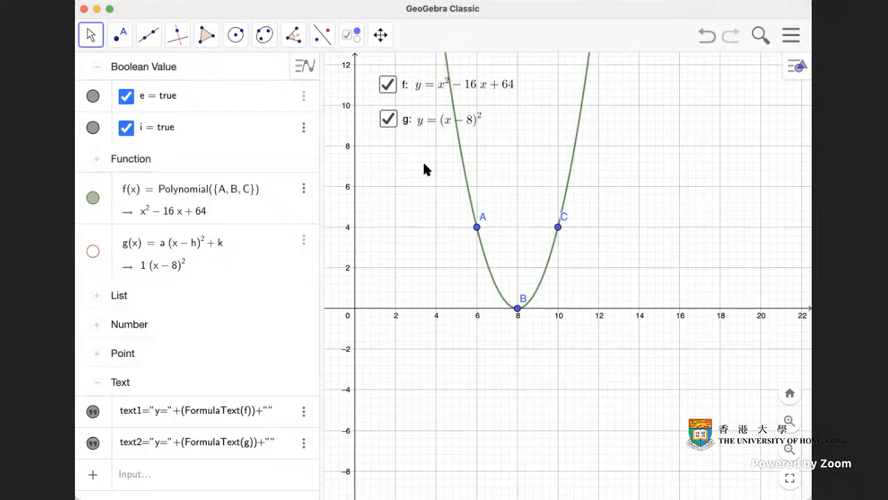
# Add a dynamic LaTeX text above the parabola's vertex reading Δ= followed by the value of object d
pyautogui.click(354, 37)
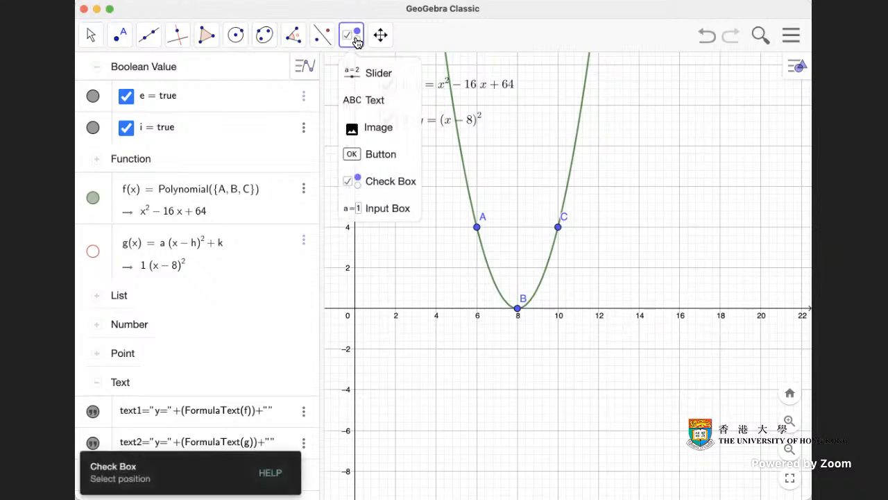
pyautogui.click(373, 101)
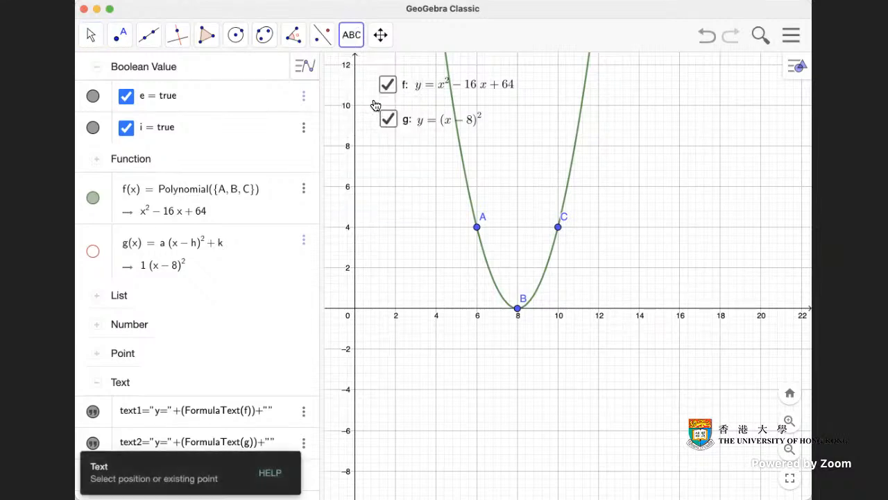
pyautogui.click(509, 172)
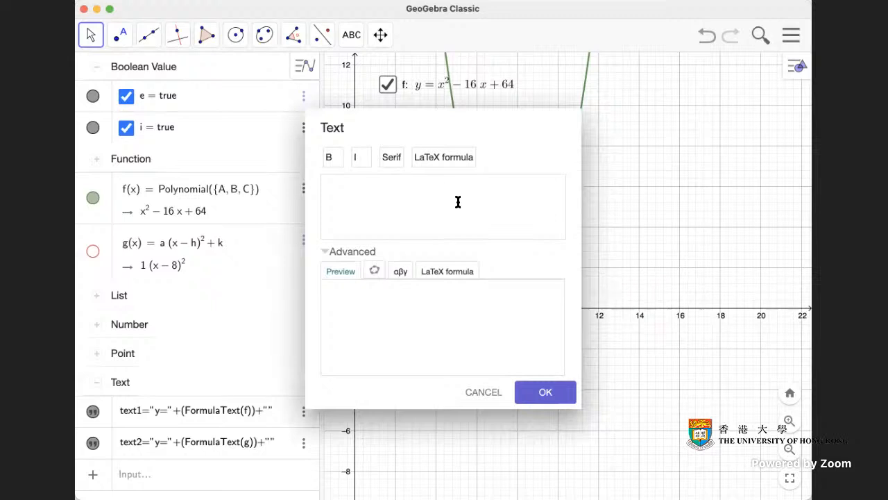
pyautogui.click(401, 272)
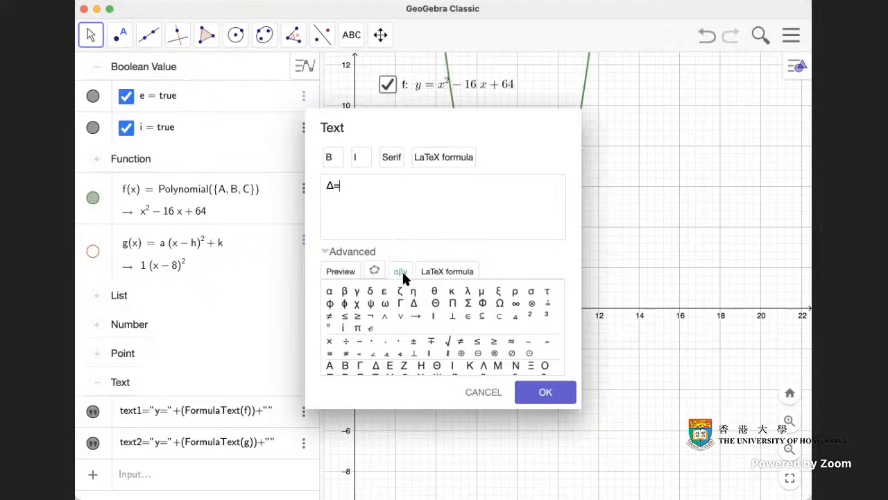
pyautogui.click(375, 271)
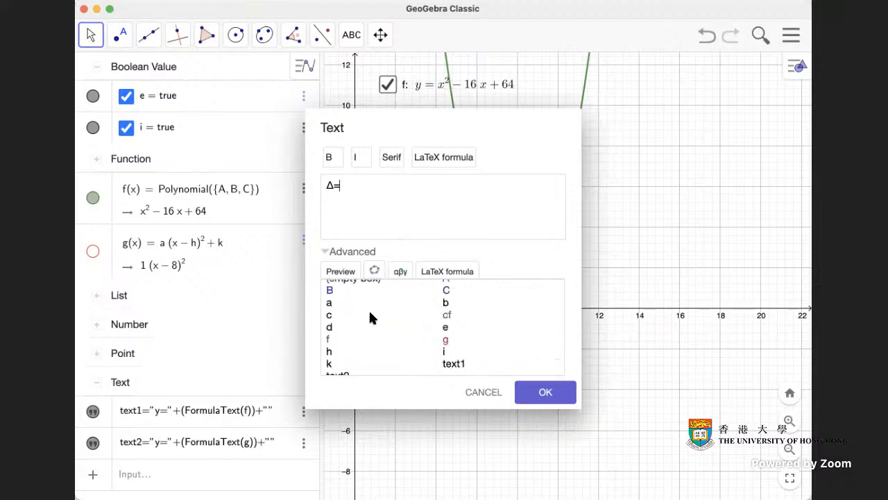
pyautogui.click(329, 328)
pyautogui.click(342, 271)
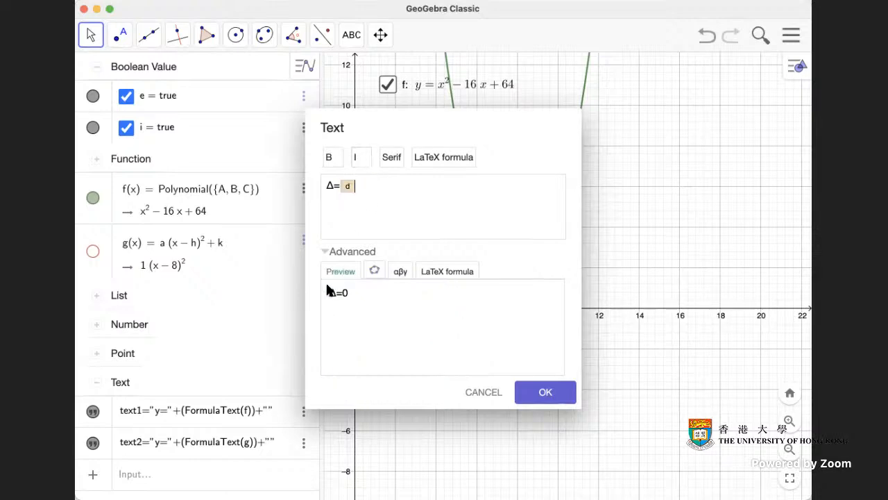
pyautogui.click(440, 161)
pyautogui.click(546, 392)
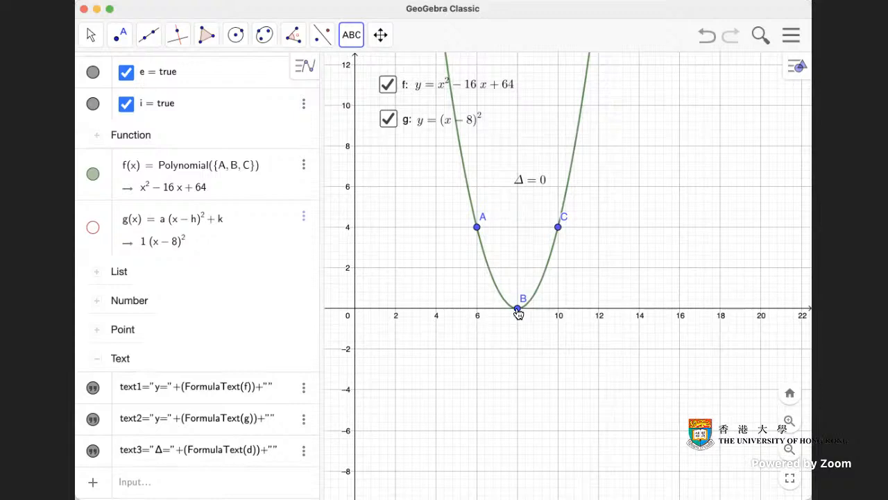
# Move the Δ text beneath the vertex-form equation, aligned with the two equations
pyautogui.moveTo(541, 180); pyautogui.dragTo(443, 155)
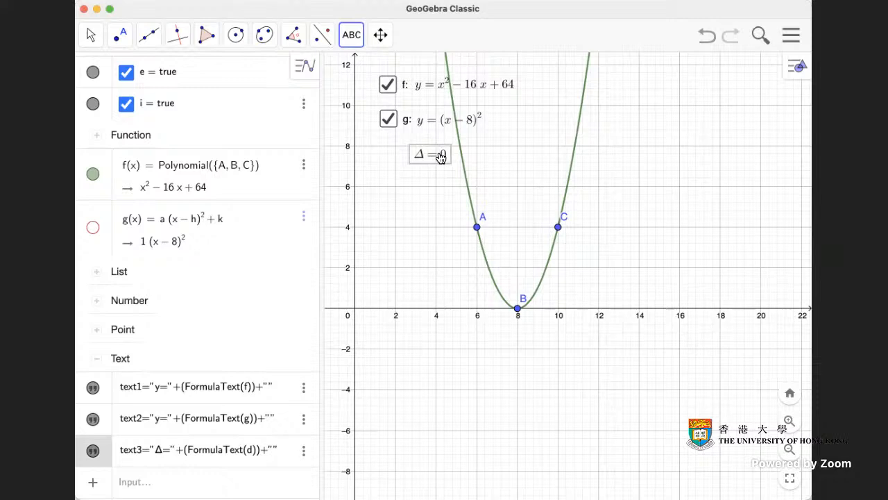
pyautogui.click(520, 170)
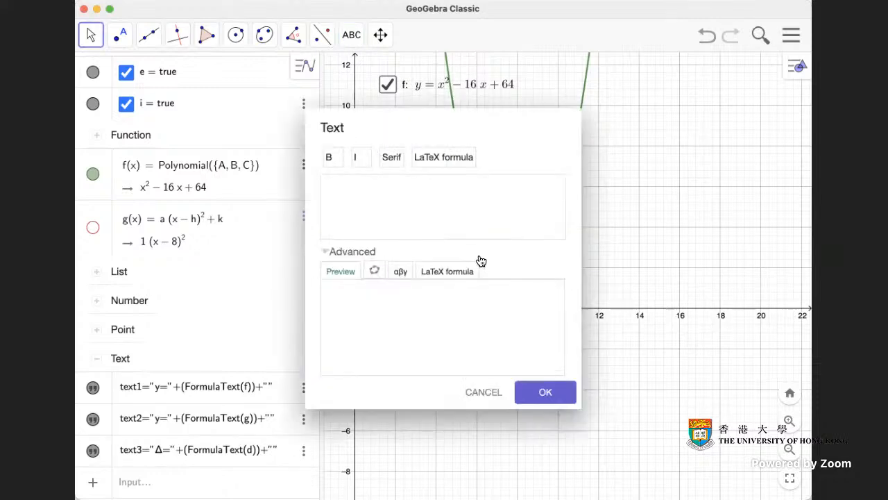
pyautogui.click(485, 392)
# Reshape the parabola by moving A to (6, 2), C to (10, 2) and B to (8, −2), and nudge the Δ text slightly down
pyautogui.click(91, 35)
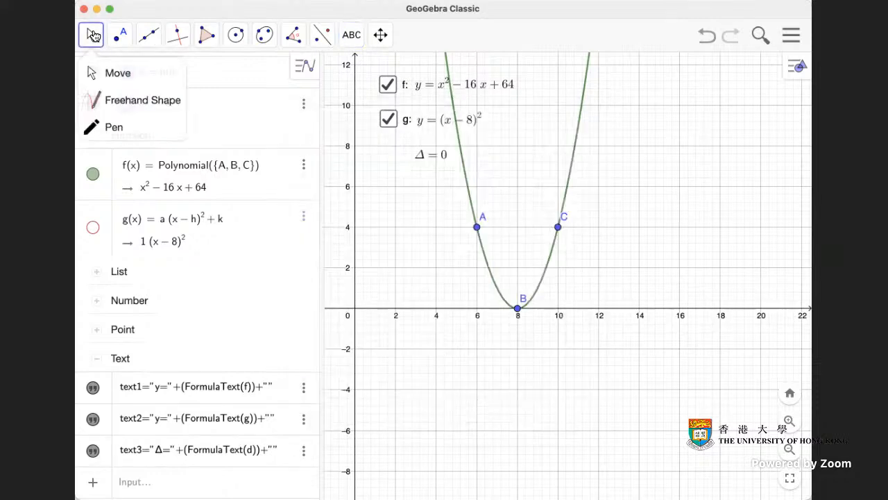
pyautogui.click(119, 77)
pyautogui.moveTo(476, 227); pyautogui.dragTo(479, 270)
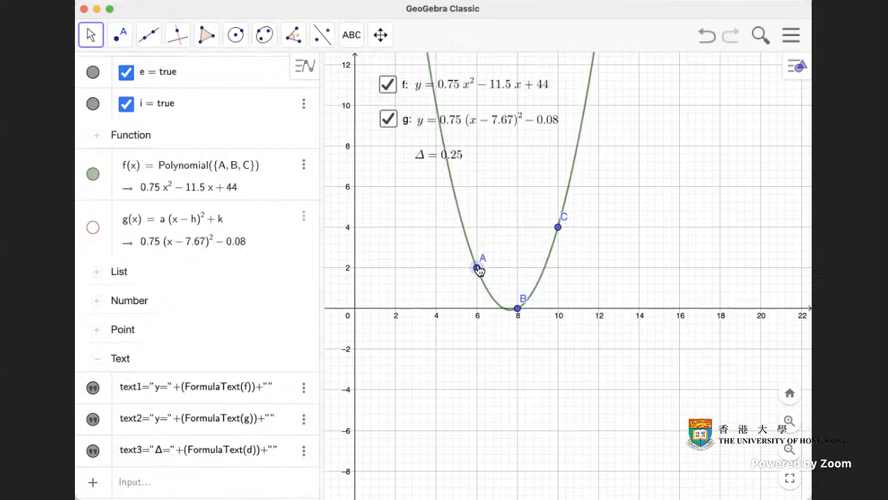
pyautogui.moveTo(558, 227); pyautogui.dragTo(558, 267)
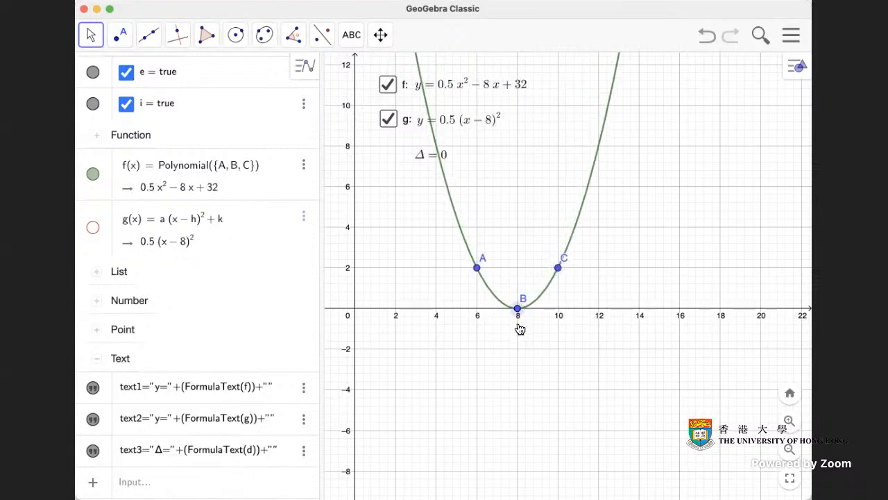
pyautogui.moveTo(519, 310); pyautogui.dragTo(521, 350)
pyautogui.moveTo(435, 163)
pyautogui.mouseDown()
pyautogui.moveTo(538, 169)
pyautogui.moveTo(441, 169)
pyautogui.mouseUp()
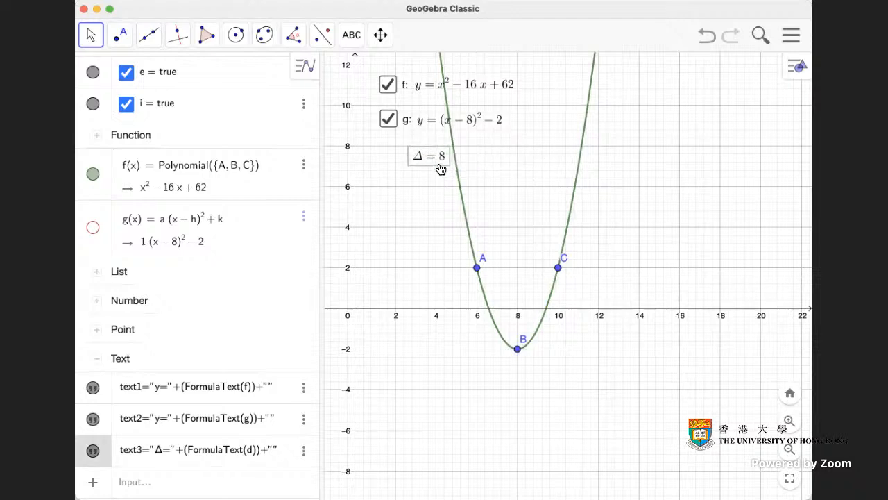
pyautogui.click(492, 168)
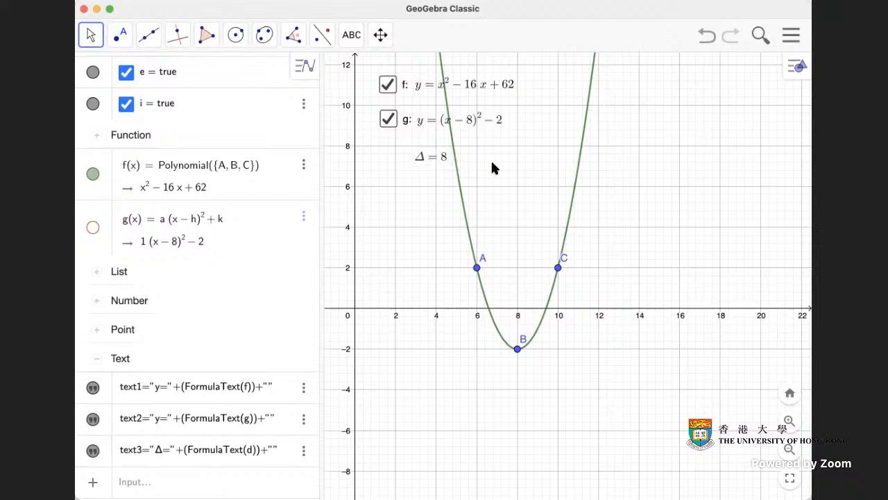
# Add a check box below the Δ text, captioned discriminant, that shows or hides the text object text3
pyautogui.click(352, 36)
pyautogui.click(400, 183)
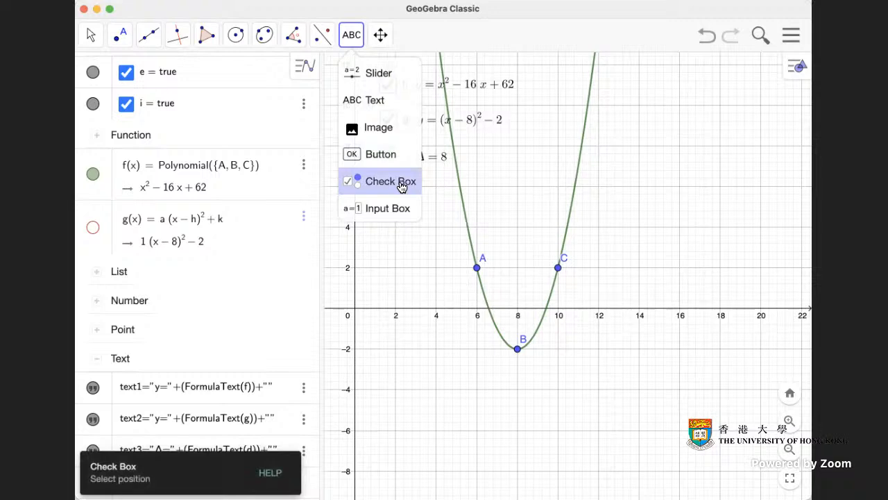
pyautogui.click(436, 208)
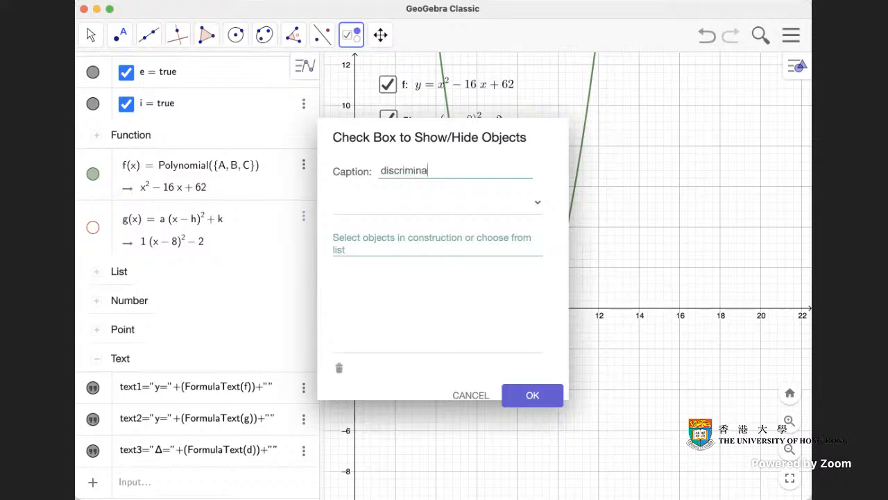
pyautogui.click(531, 202)
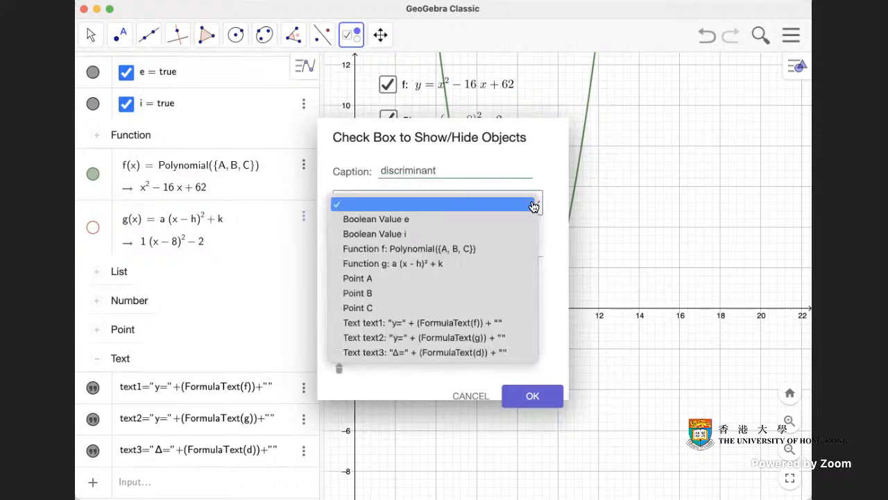
pyautogui.click(404, 353)
pyautogui.click(536, 391)
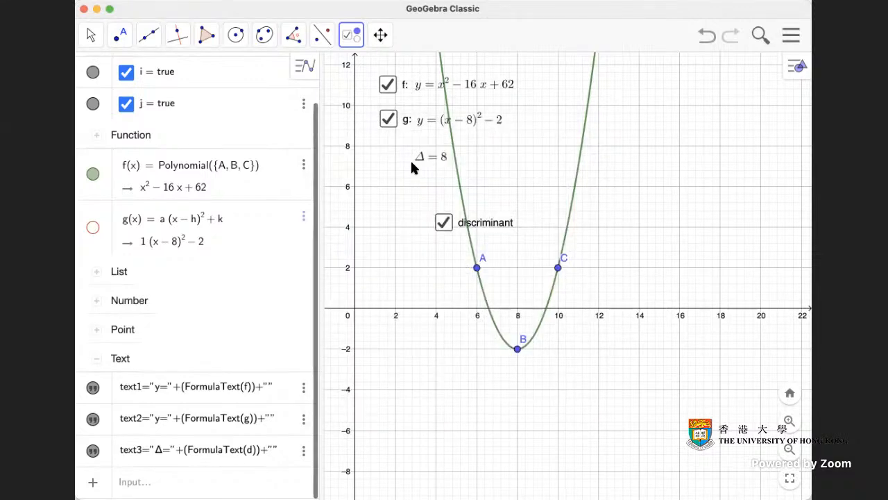
# Align the discriminant check box under the g: check box and place the Δ text directly after its caption
pyautogui.click(91, 35)
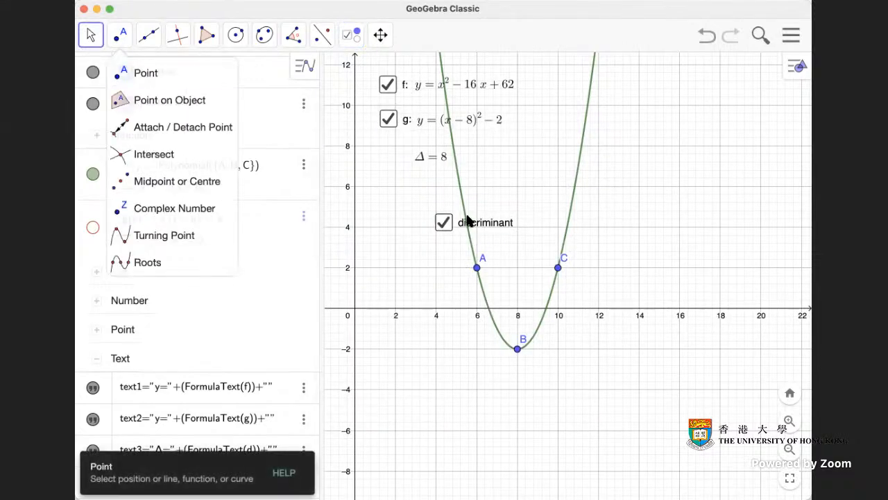
pyautogui.click(97, 72)
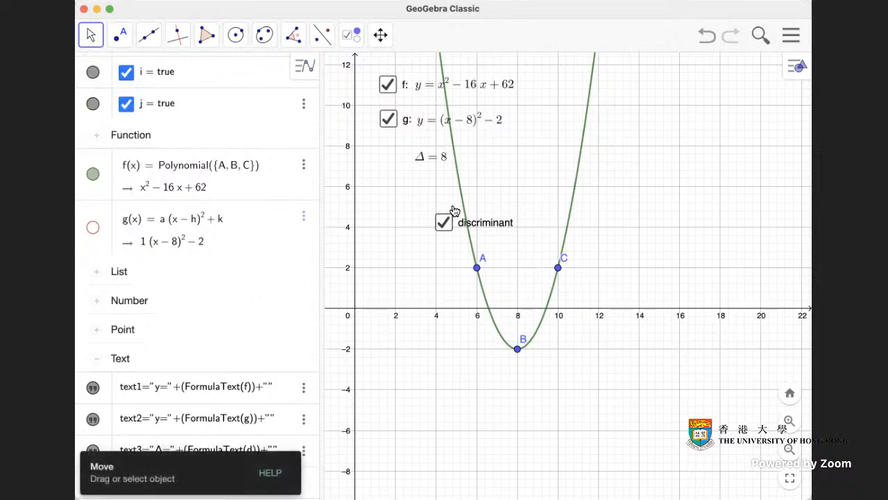
pyautogui.moveTo(446, 204); pyautogui.dragTo(520, 166)
pyautogui.moveTo(435, 177); pyautogui.dragTo(432, 160)
pyautogui.moveTo(512, 170); pyautogui.dragTo(487, 160)
pyautogui.click(534, 163)
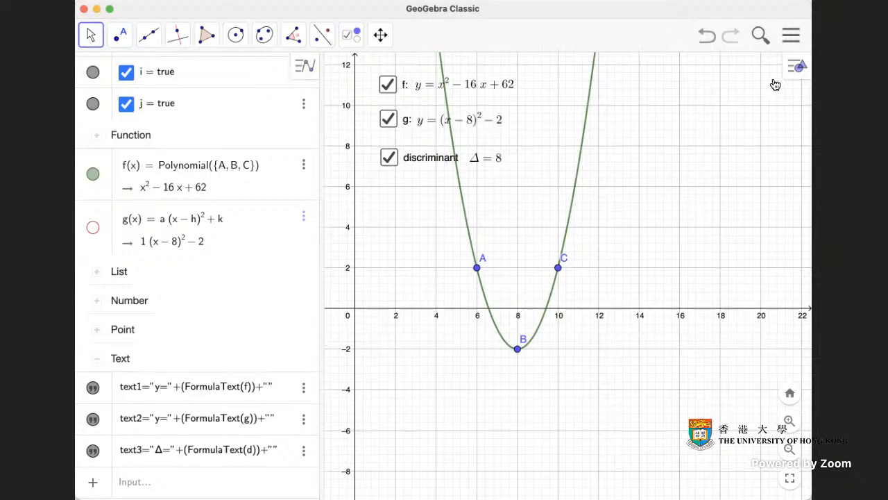
# Change the text colour of the general-form equation to red
pyautogui.click(494, 87)
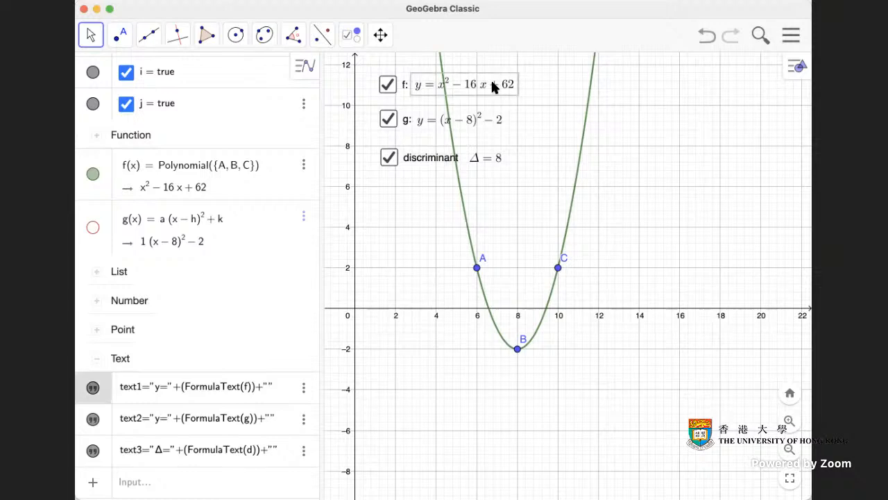
pyautogui.click(799, 70)
pyautogui.click(594, 66)
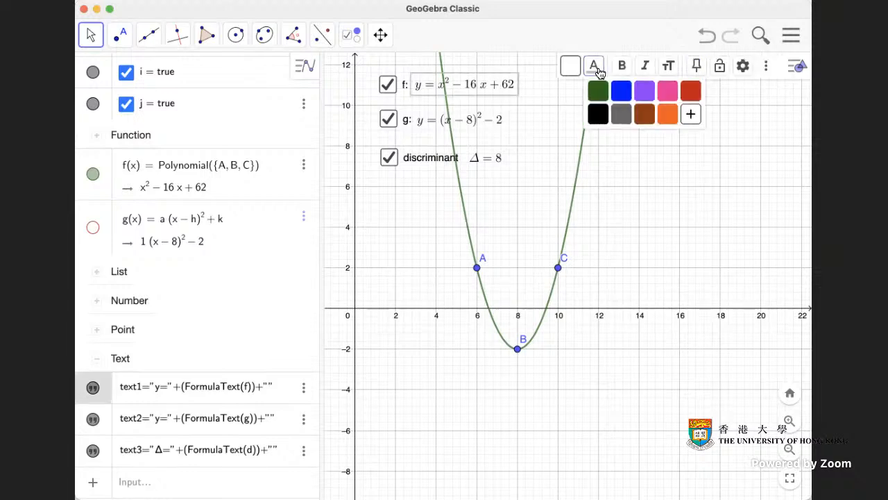
pyautogui.click(691, 94)
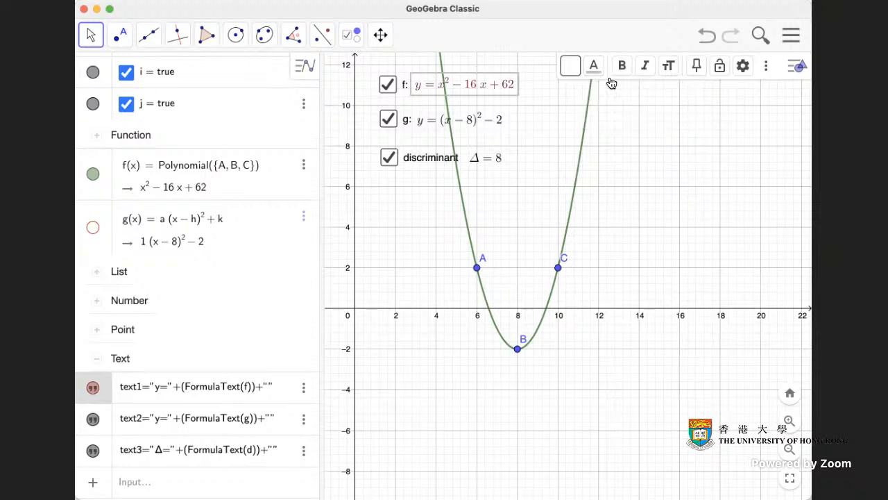
# Give the general-form equation a white background and shift it slightly away from the f: caption
pyautogui.click(570, 66)
pyautogui.click(575, 94)
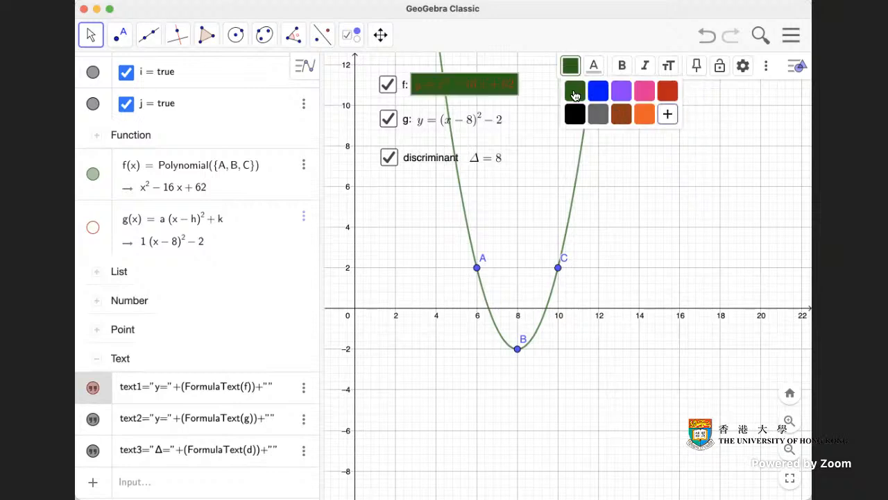
pyautogui.click(669, 114)
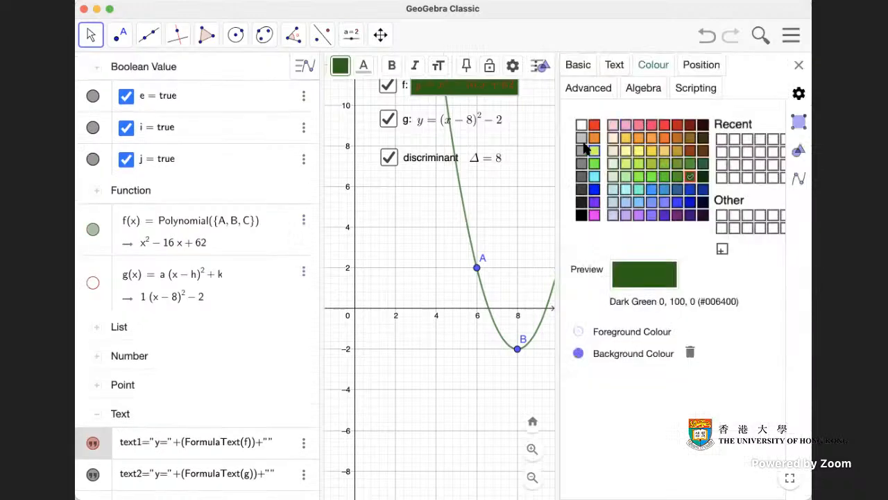
pyautogui.click(582, 125)
pyautogui.click(799, 65)
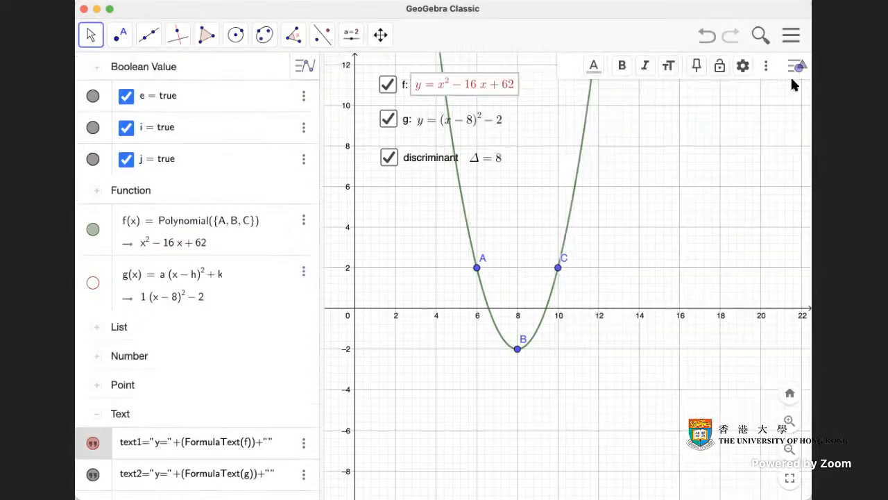
pyautogui.click(506, 87)
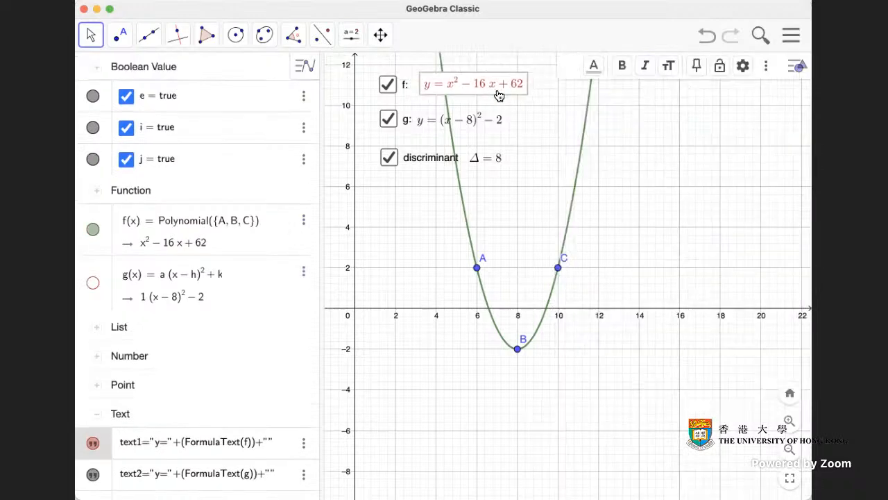
pyautogui.moveTo(509, 90); pyautogui.dragTo(508, 90)
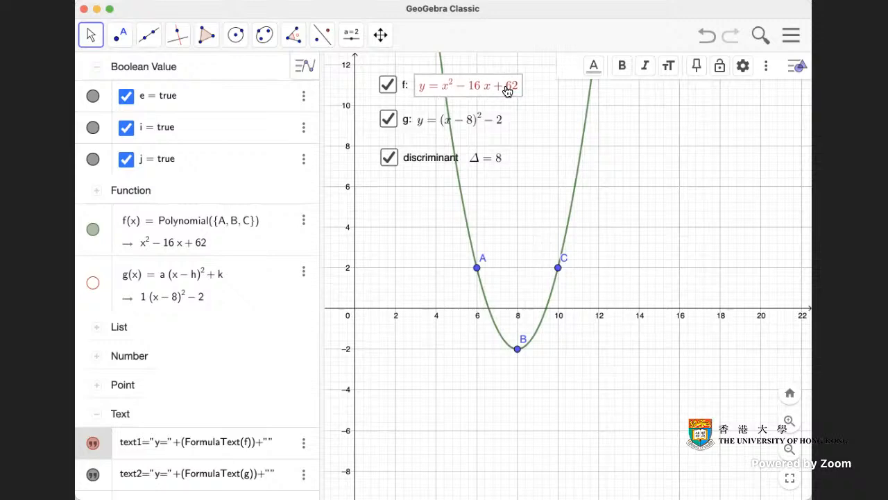
# Give the vertex-form equation and the Δ text white backgrounds as well
pyautogui.click(497, 122)
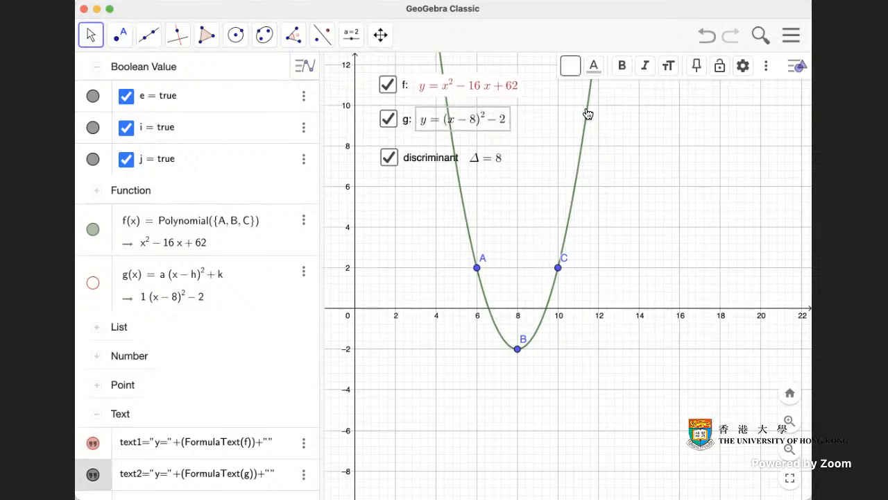
pyautogui.click(574, 69)
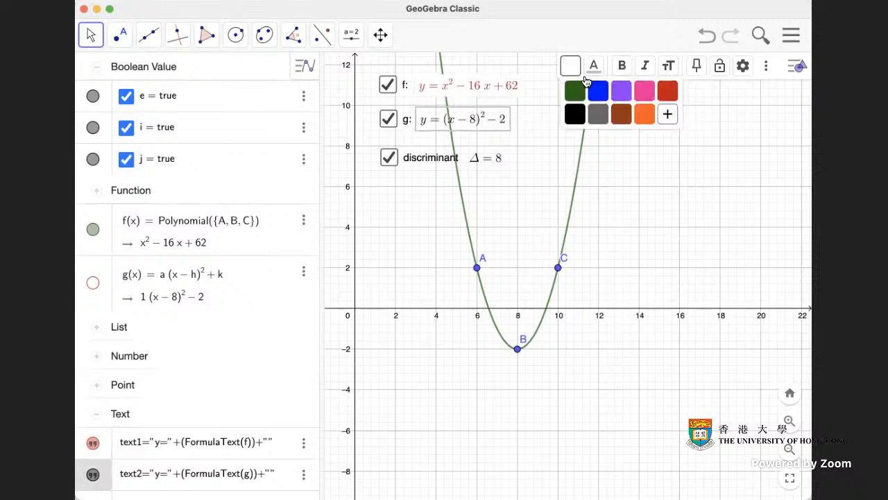
pyautogui.click(668, 113)
pyautogui.click(490, 160)
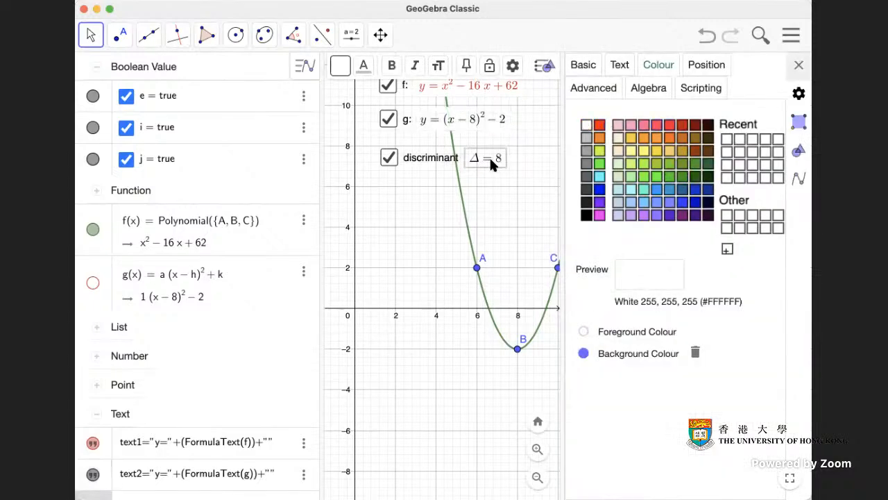
pyautogui.click(587, 125)
pyautogui.click(798, 66)
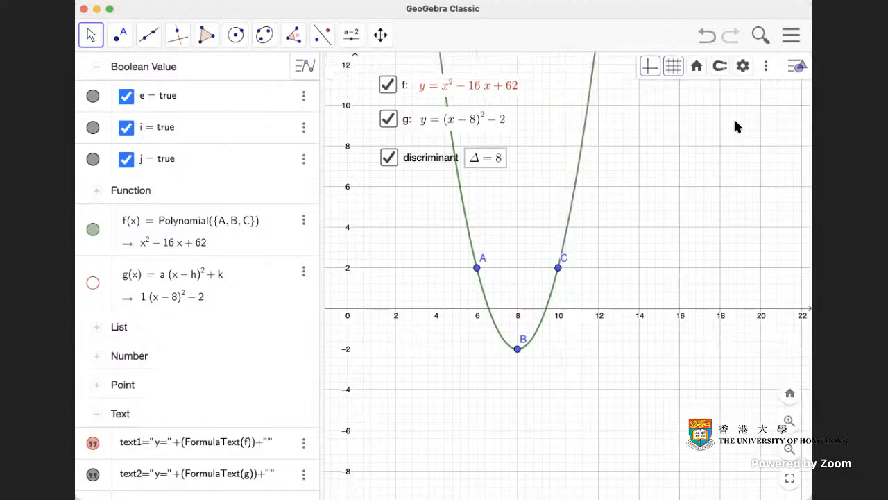
pyautogui.click(509, 89)
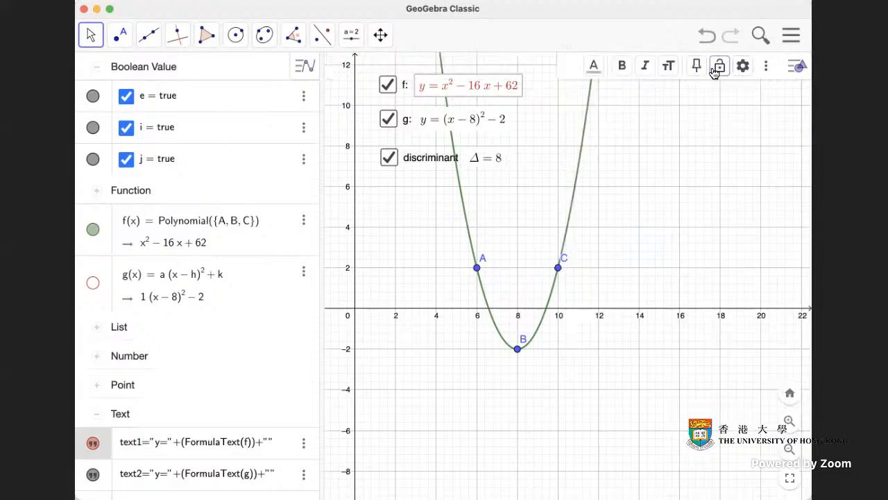
pyautogui.press('Tab')
pyautogui.click(710, 147)
pyautogui.click(799, 71)
pyautogui.moveTo(627, 182); pyautogui.dragTo(605, 184)
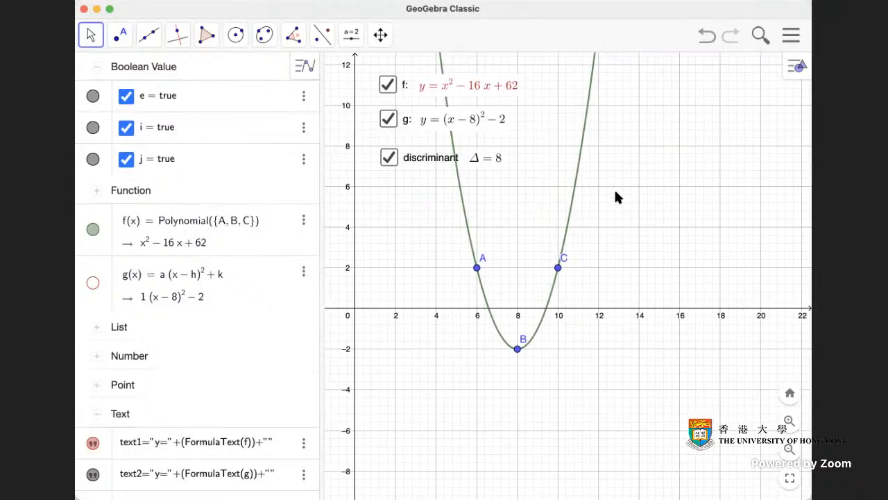
# Lock the Δ text in place instead of keeping it pinned to the screen
pyautogui.click(486, 160)
pyautogui.click(796, 68)
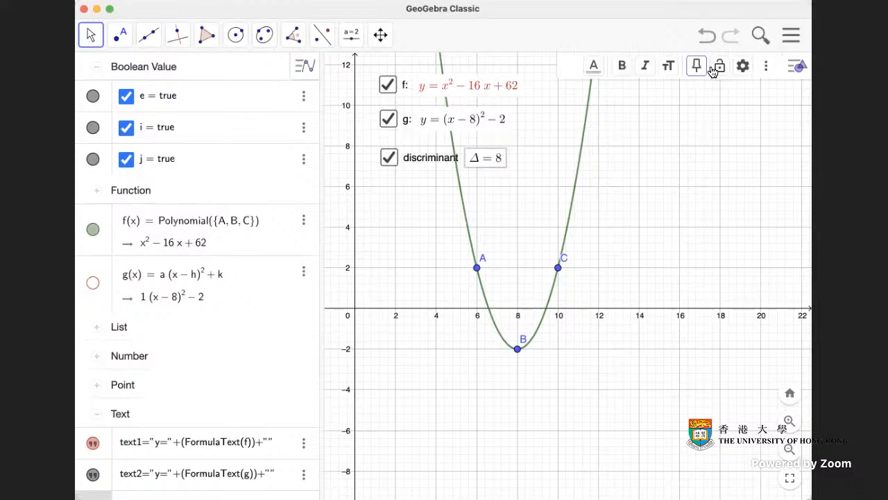
pyautogui.click(726, 88)
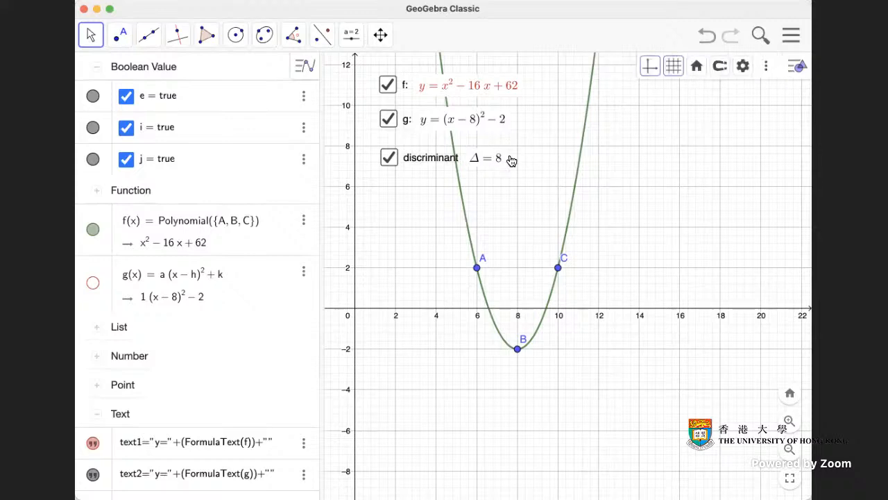
pyautogui.moveTo(498, 159); pyautogui.dragTo(522, 147)
pyautogui.click(715, 100)
pyautogui.click(796, 66)
pyautogui.moveTo(612, 168)
pyautogui.mouseDown()
pyautogui.moveTo(722, 167)
pyautogui.moveTo(612, 162)
pyautogui.mouseUp()
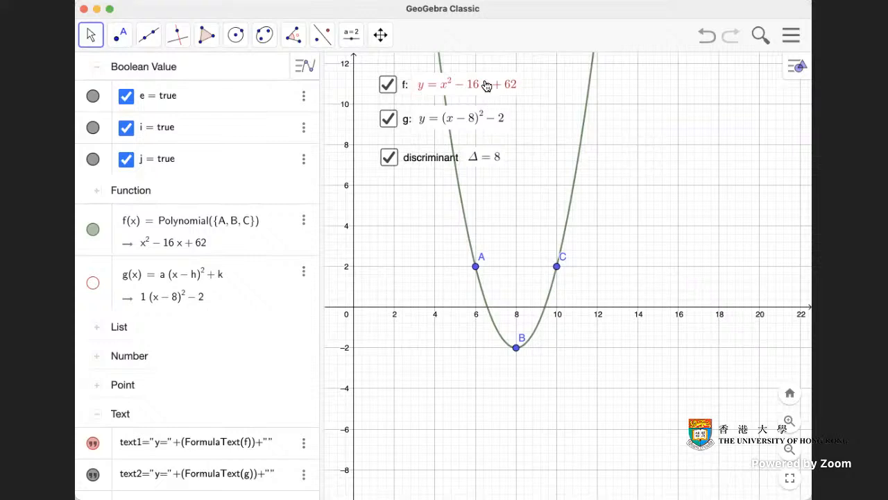
# Hide the labels of all three check boxes in the graphics view
pyautogui.rightClick(401, 92)
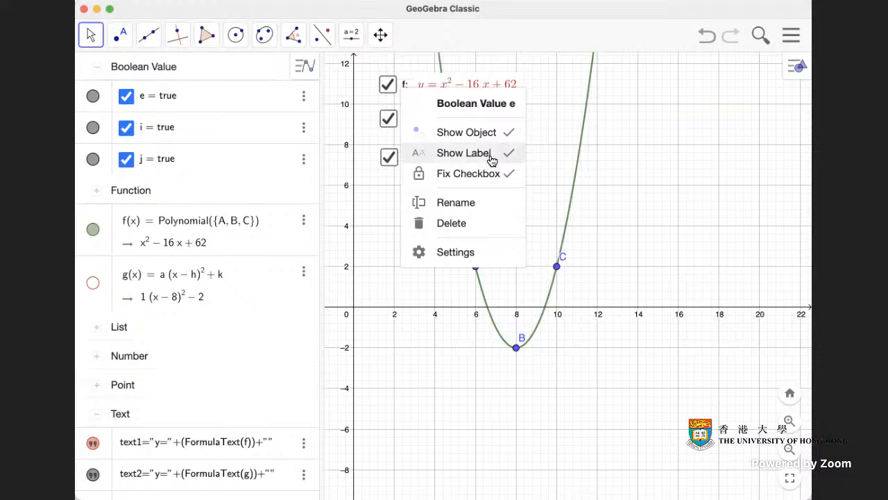
pyautogui.click(463, 155)
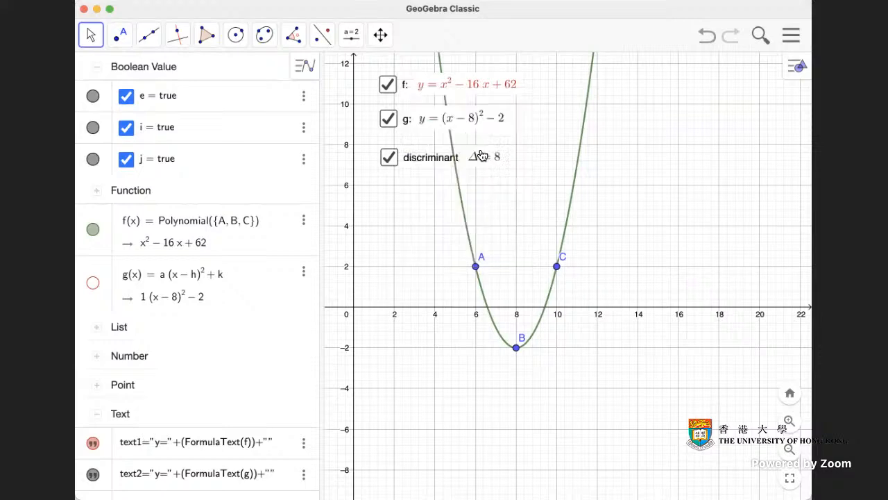
pyautogui.rightClick(406, 124)
pyautogui.click(509, 193)
pyautogui.rightClick(413, 159)
pyautogui.click(492, 221)
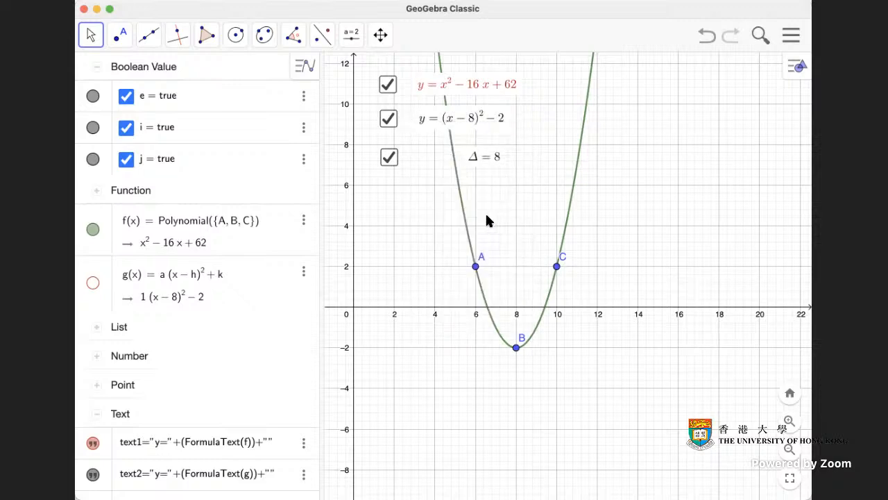
# Unlock the Δ text and move it next to its check box, in line with the two equations above
pyautogui.click(496, 161)
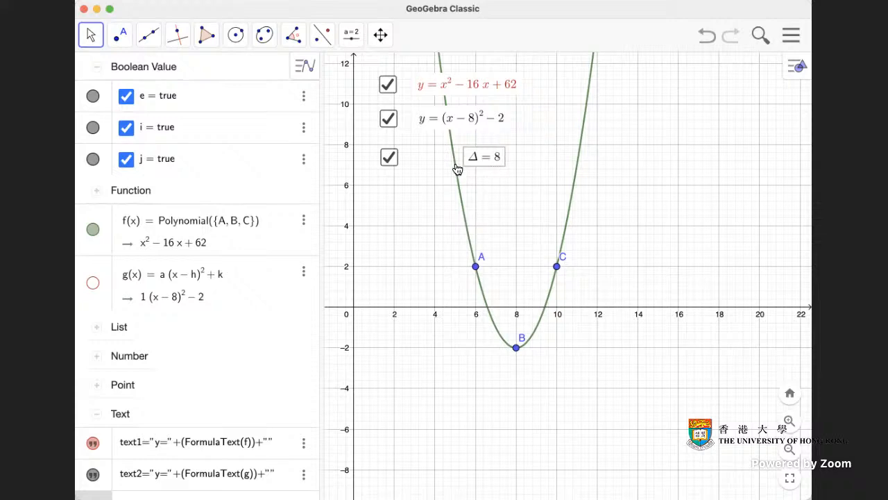
pyautogui.moveTo(574, 173)
pyautogui.mouseDown()
pyautogui.moveTo(674, 182)
pyautogui.moveTo(561, 181)
pyautogui.moveTo(566, 175)
pyautogui.mouseUp()
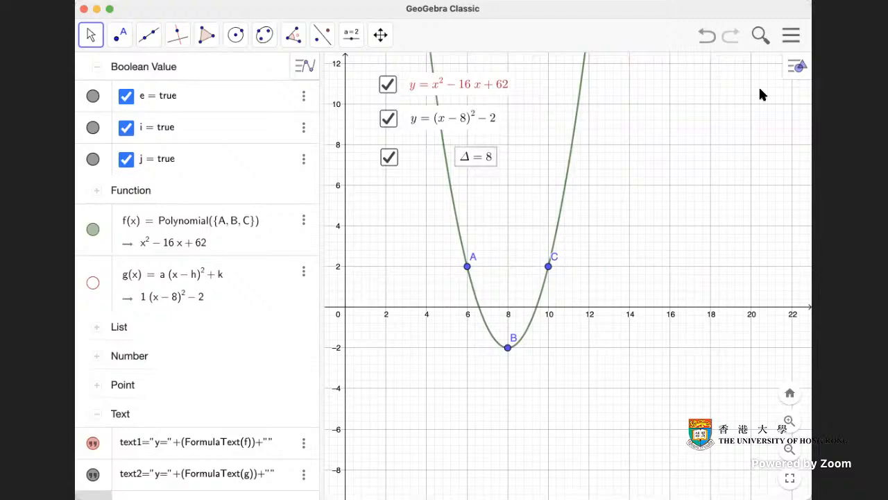
pyautogui.click(794, 76)
pyautogui.click(720, 72)
pyautogui.moveTo(489, 161); pyautogui.dragTo(441, 161)
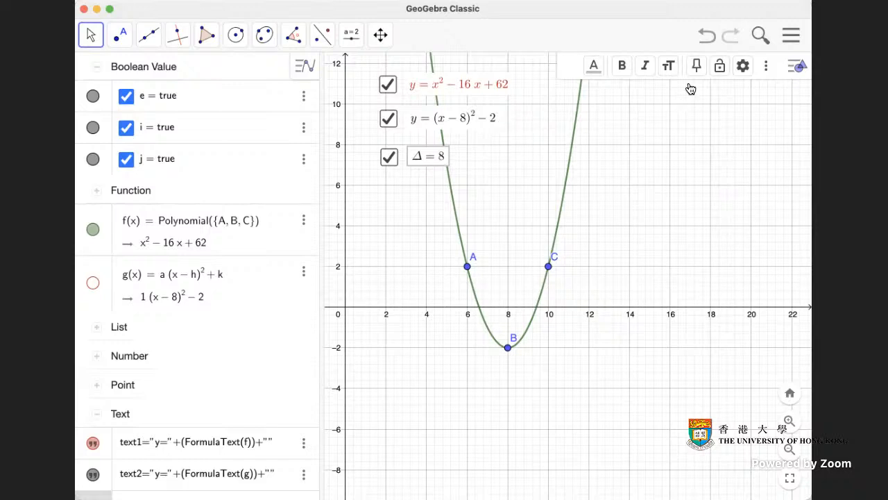
pyautogui.click(726, 114)
pyautogui.click(803, 69)
pyautogui.moveTo(696, 135); pyautogui.dragTo(668, 152)
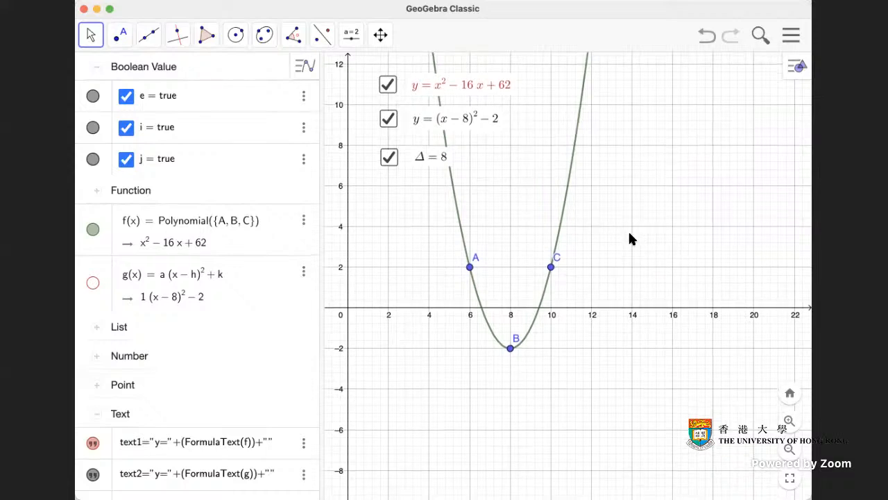
# Move the points so that A is at (8, 4), B at (10, −2) and C at (14, 4)
pyautogui.moveTo(552, 270); pyautogui.dragTo(628, 233)
pyautogui.moveTo(471, 271); pyautogui.dragTo(511, 228)
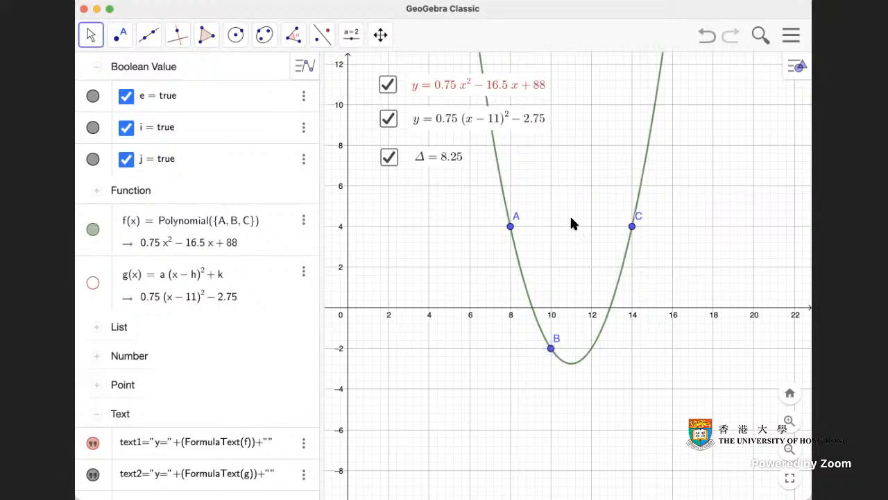
# Close the Algebra view so that only the graphics view is shown
pyautogui.scroll(1, 291, 73)
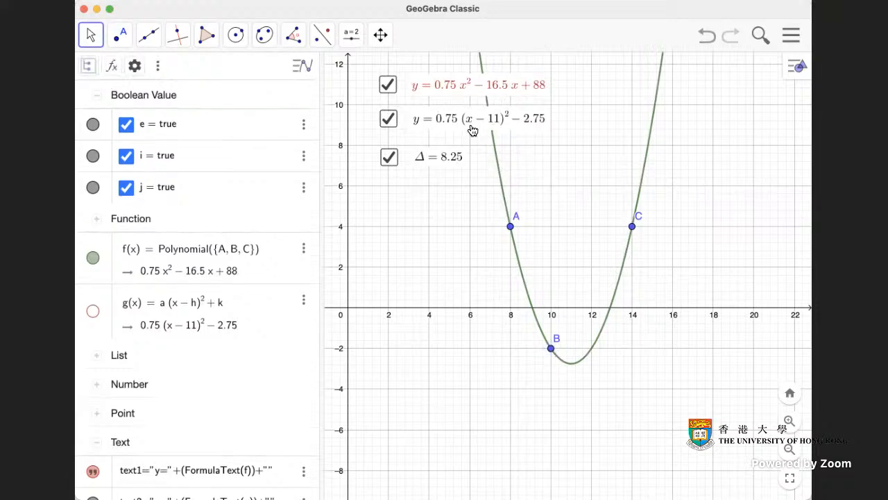
pyautogui.click(158, 68)
pyautogui.click(196, 92)
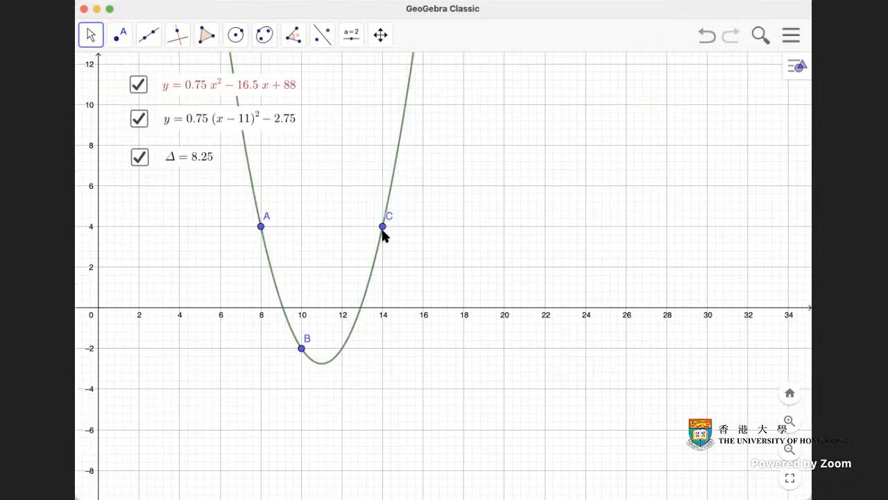
# Pin the general-form equation to the screen, unlock it and place it beside the first check box
pyautogui.moveTo(517, 212); pyautogui.dragTo(634, 246)
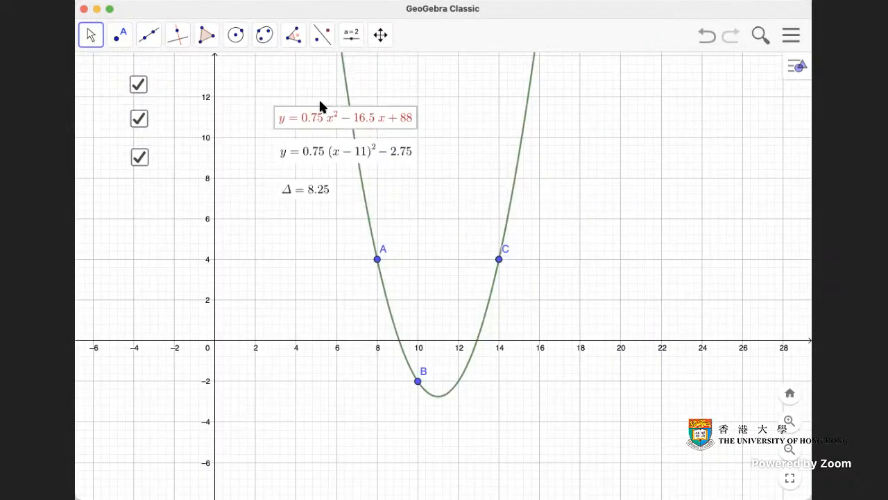
pyautogui.rightClick(364, 115)
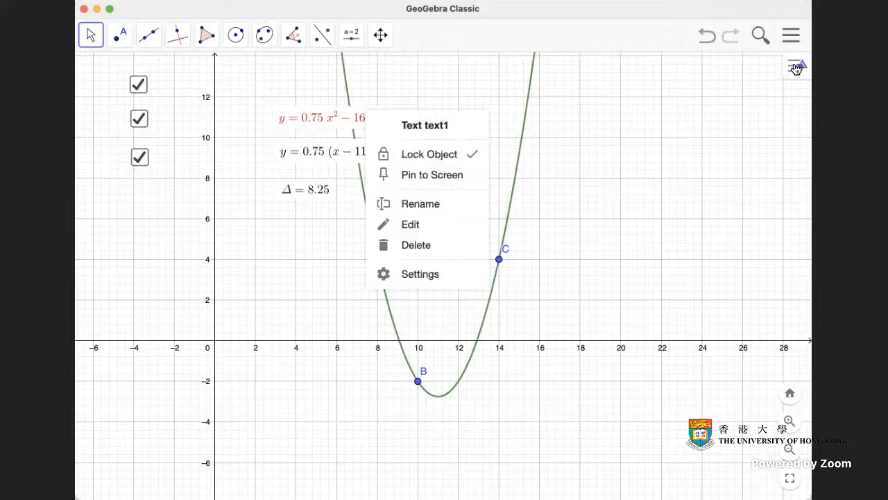
pyautogui.click(441, 176)
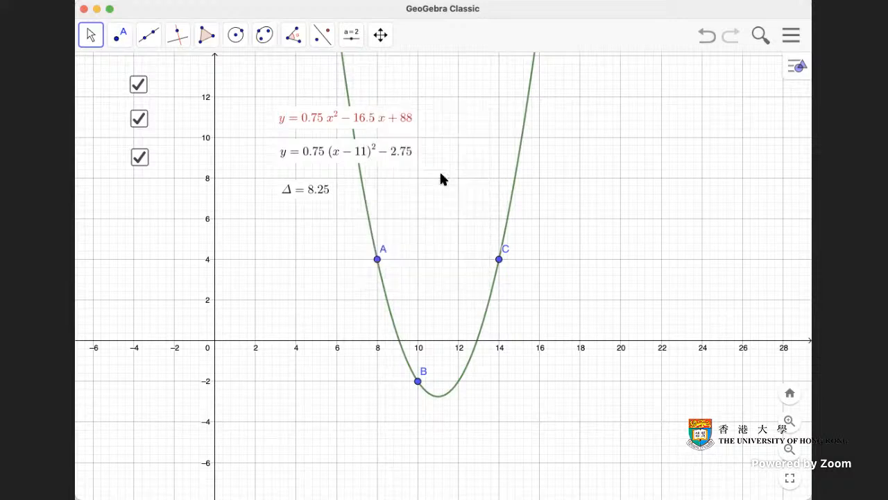
pyautogui.rightClick(401, 121)
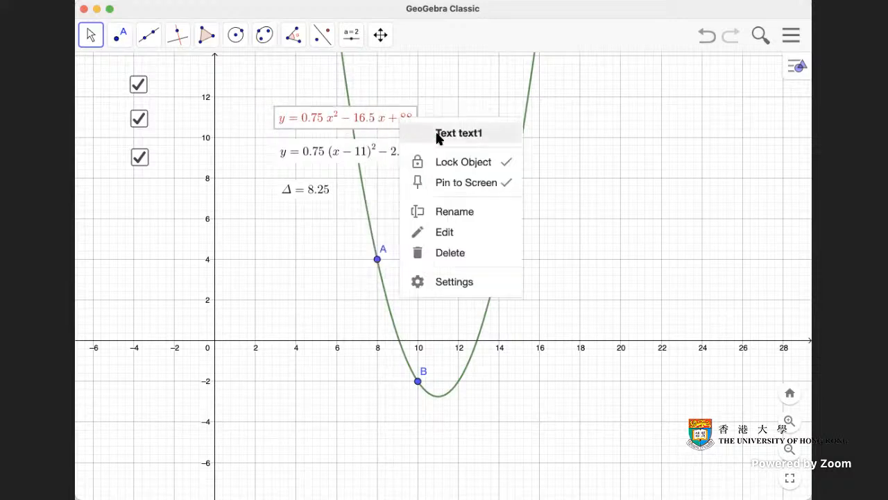
pyautogui.click(484, 161)
pyautogui.moveTo(343, 125); pyautogui.dragTo(275, 86)
# Unlock the vertex-form equation, pin it to the screen and place it beside the second check box
pyautogui.click(386, 151)
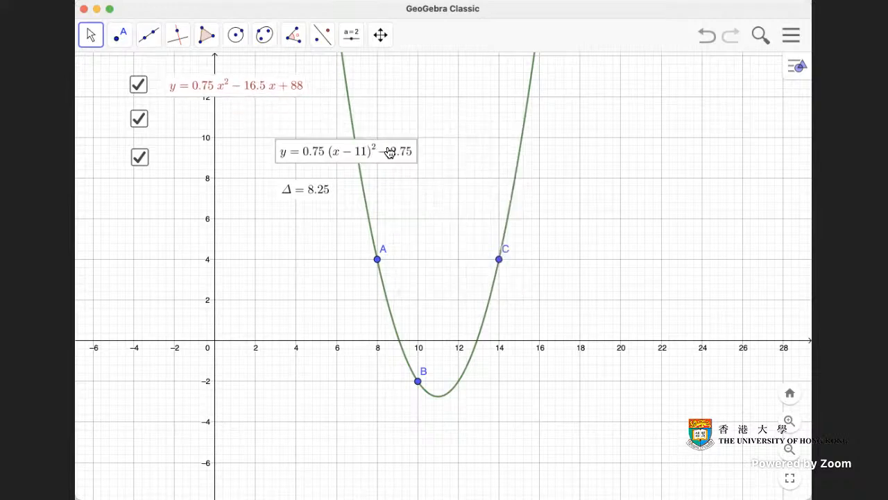
pyautogui.rightClick(392, 153)
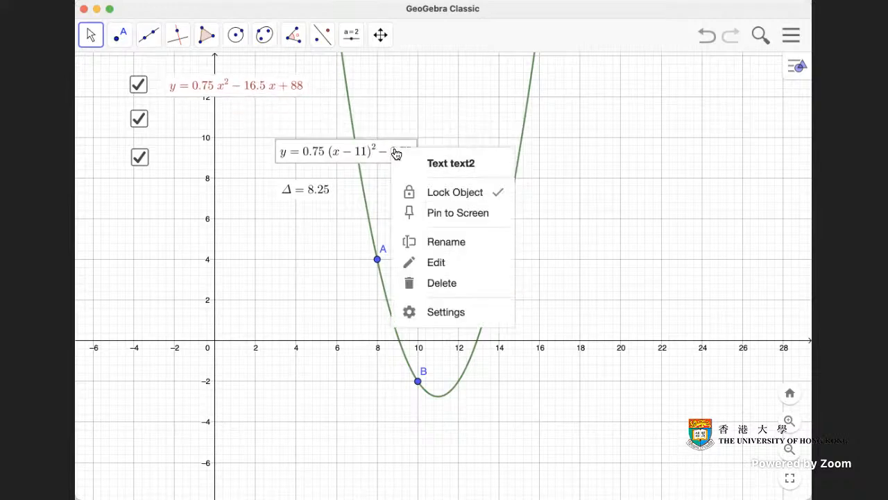
pyautogui.click(466, 197)
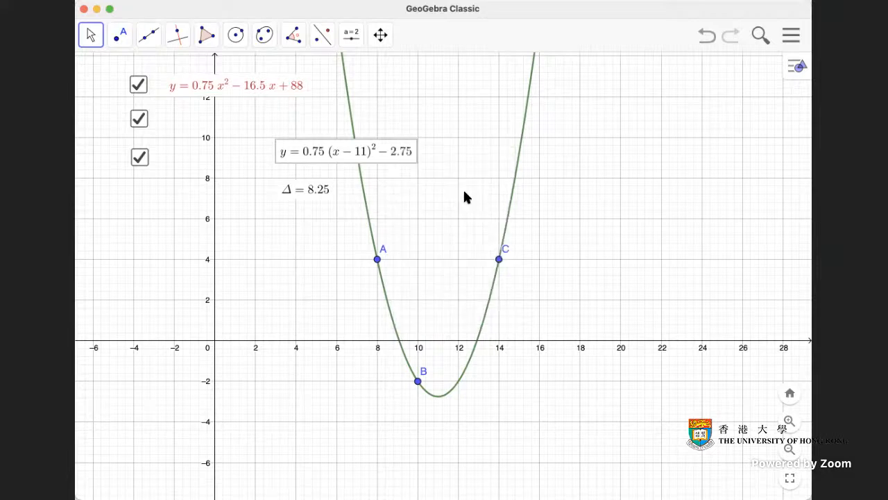
pyautogui.rightClick(363, 159)
pyautogui.click(427, 220)
pyautogui.moveTo(388, 154); pyautogui.dragTo(278, 117)
# Pin the Δ text to the screen and place it beside the third check box
pyautogui.click(316, 195)
pyautogui.rightClick(316, 195)
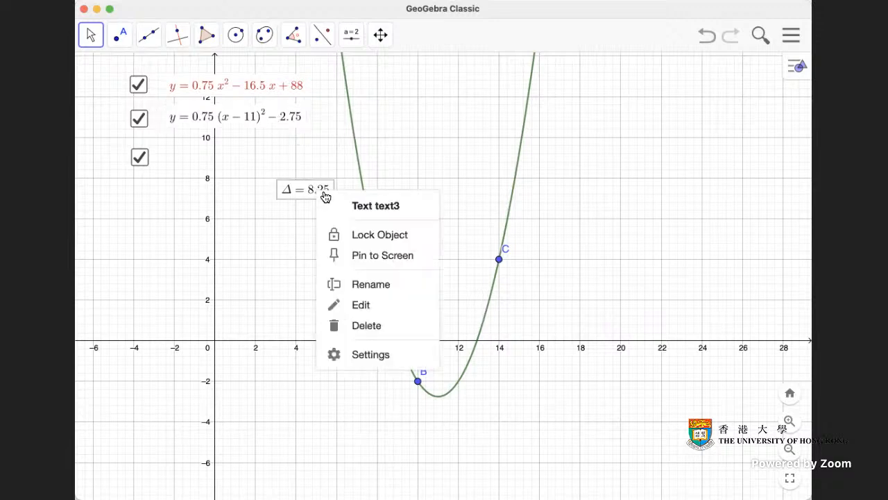
pyautogui.click(406, 253)
pyautogui.moveTo(317, 191); pyautogui.dragTo(205, 161)
# Test the pinned texts by moving the graph around and switching all three check boxes off and on again
pyautogui.moveTo(423, 202); pyautogui.dragTo(521, 229)
pyautogui.moveTo(417, 220); pyautogui.dragTo(553, 229)
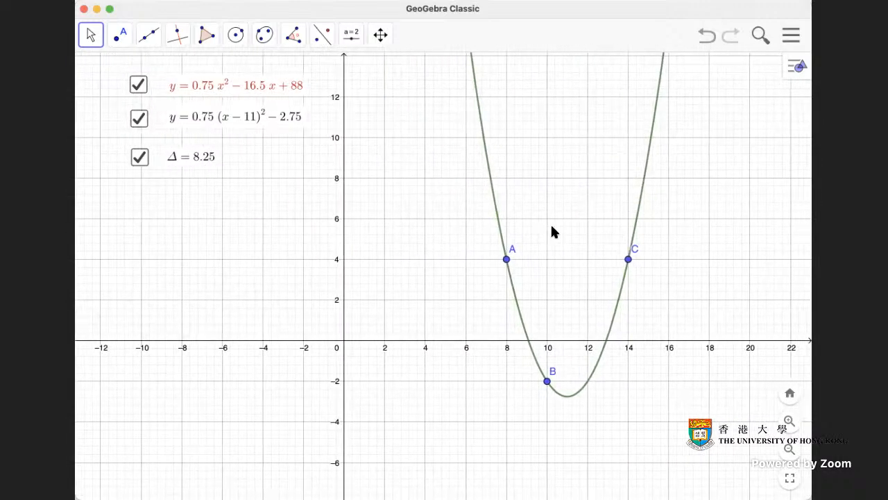
pyautogui.moveTo(421, 221); pyautogui.dragTo(382, 179)
pyautogui.moveTo(242, 104)
pyautogui.mouseDown()
pyautogui.moveTo(228, 109)
pyautogui.moveTo(247, 93)
pyautogui.moveTo(234, 97)
pyautogui.mouseUp()
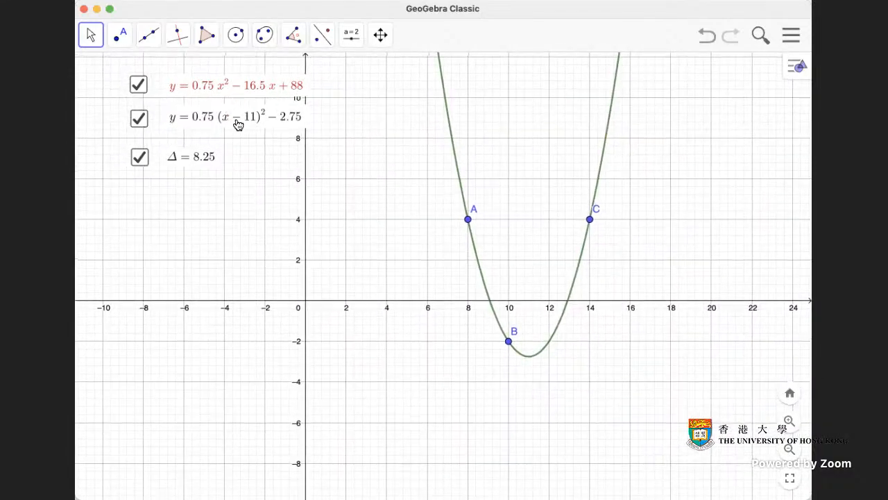
pyautogui.click(138, 85)
pyautogui.click(138, 119)
pyautogui.click(140, 157)
pyautogui.click(139, 119)
pyautogui.click(139, 85)
pyautogui.click(139, 158)
pyautogui.moveTo(360, 265); pyautogui.dragTo(435, 276)
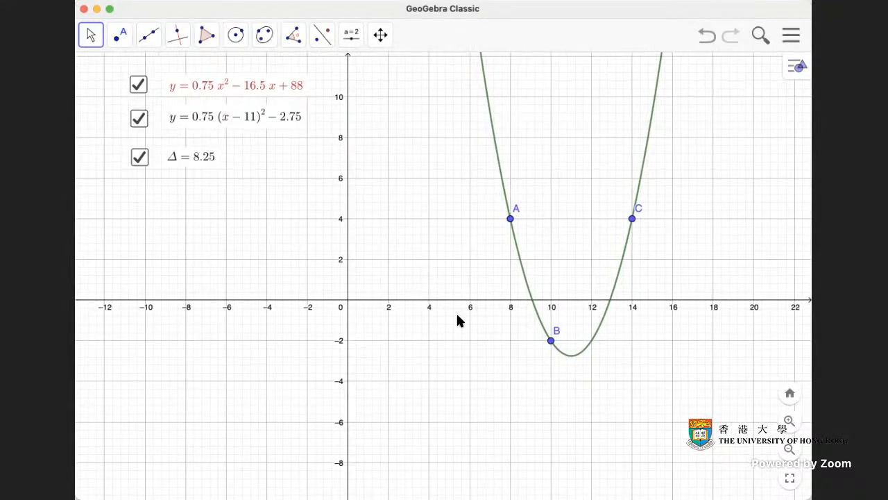
# Save the construction online under the title make quadratic with Shared visibility
pyautogui.click(792, 34)
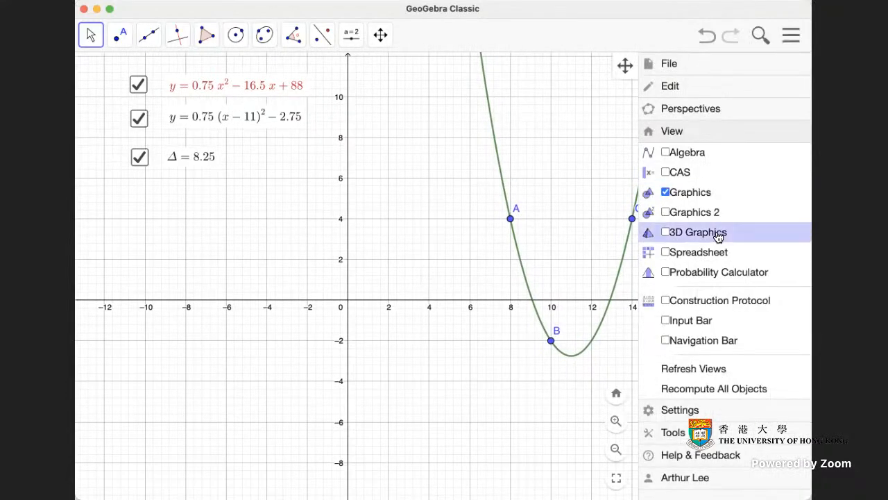
pyautogui.click(670, 64)
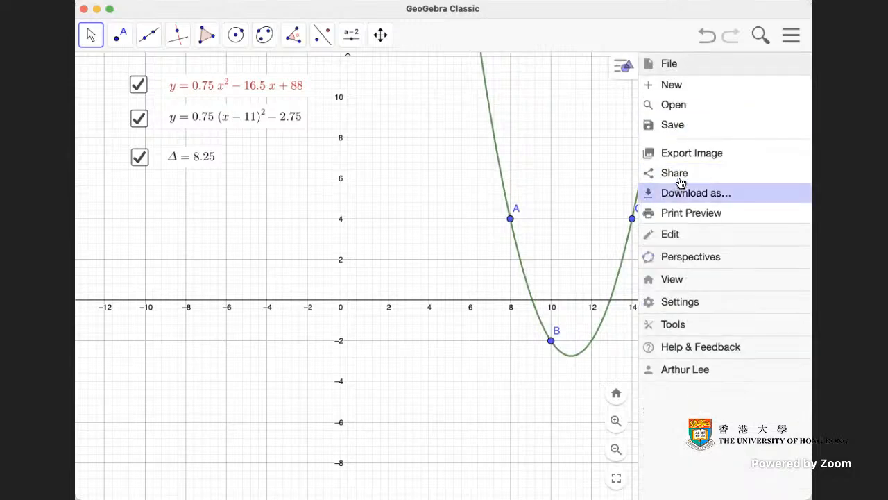
pyautogui.click(692, 132)
pyautogui.write('make quadratic')
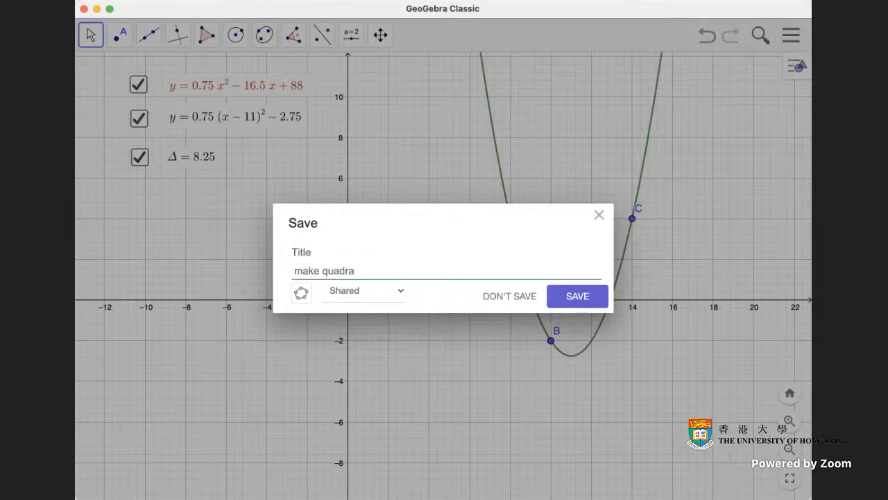
pyautogui.click(399, 293)
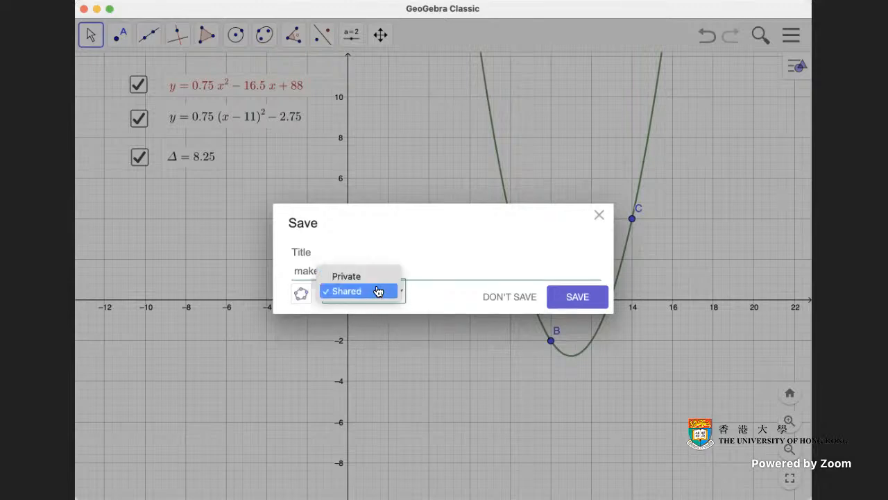
pyautogui.click(375, 291)
pyautogui.click(571, 299)
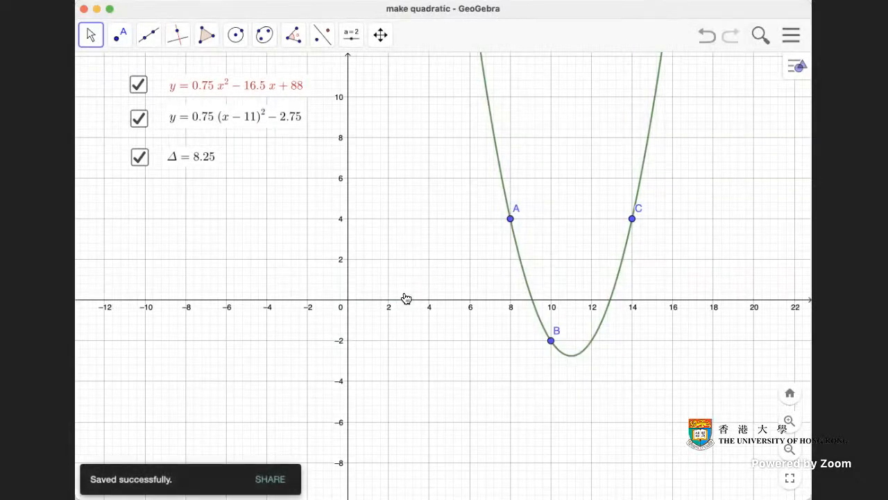
# Open the GeoGebra website's Classroom Resources page in a separate window
pyautogui.click(791, 35)
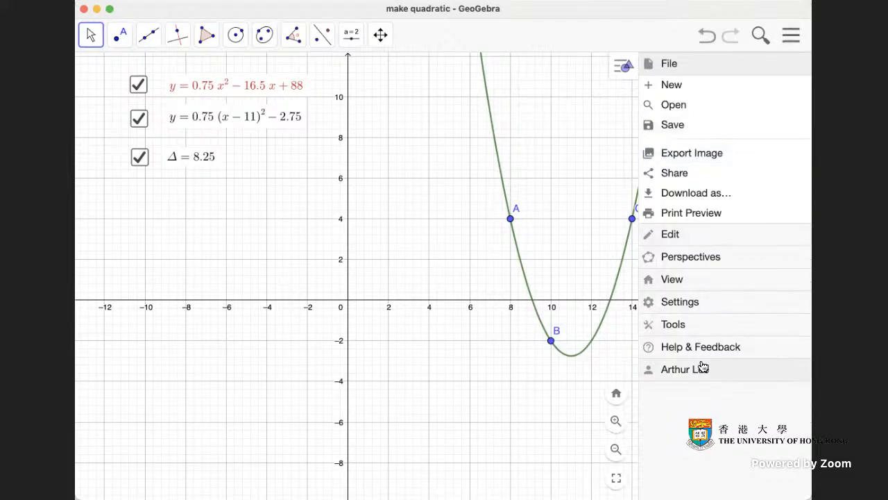
pyautogui.click(736, 349)
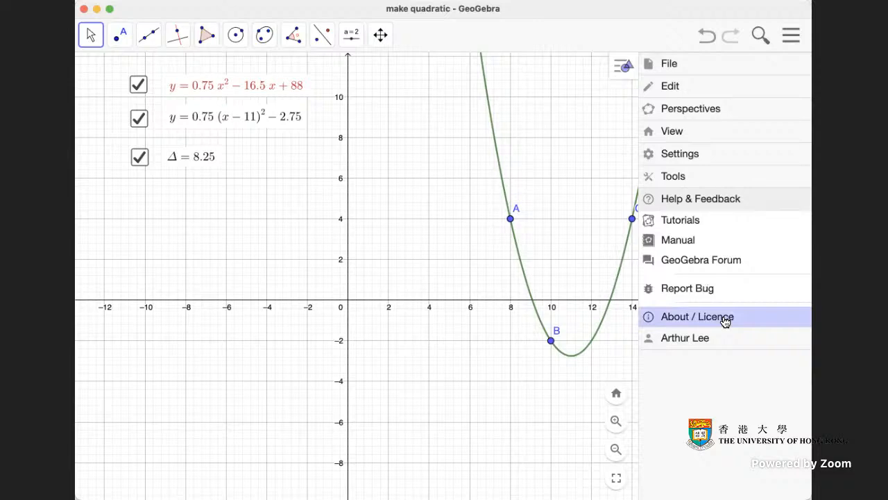
pyautogui.click(707, 314)
pyautogui.moveTo(439, 4); pyautogui.dragTo(519, 18)
pyautogui.click(284, 59)
pyautogui.moveTo(617, 398); pyautogui.dragTo(768, 485)
pyautogui.click(306, 267)
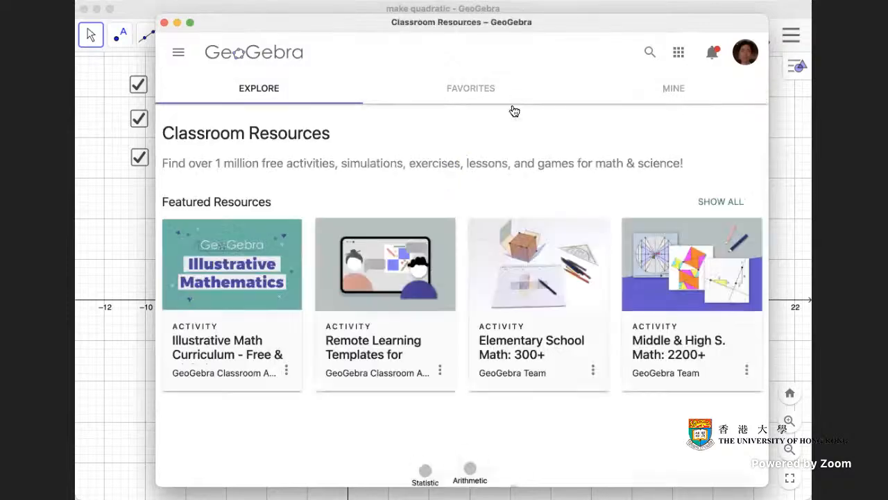
# Open the saved make quadratic activity from the account's own resources and look over its page
pyautogui.click(659, 96)
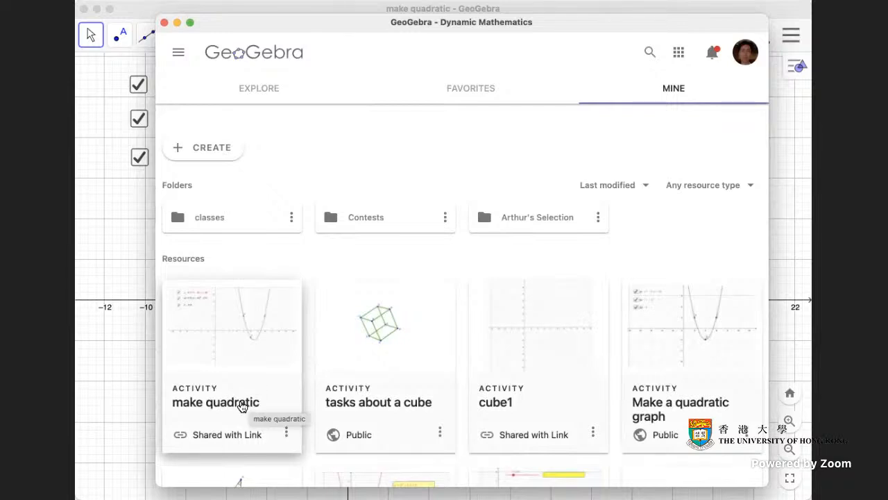
pyautogui.click(242, 406)
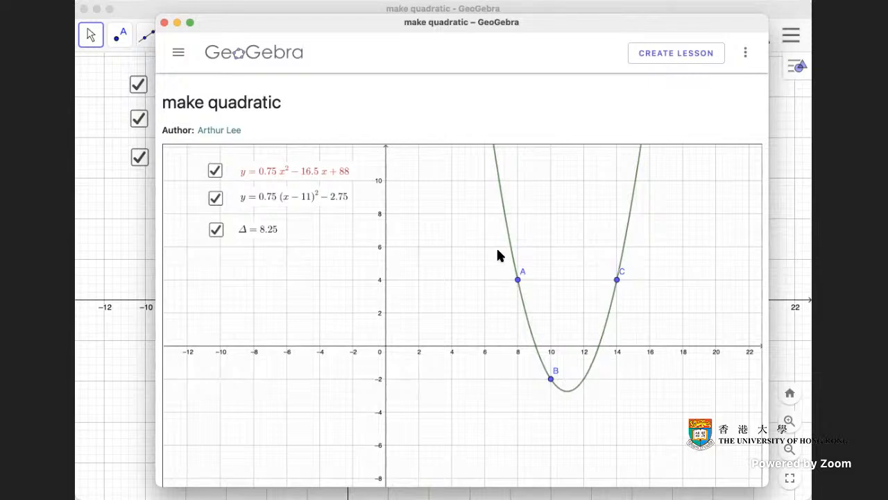
pyautogui.scroll(-5, 496, 246)
pyautogui.scroll(4, 497, 247)
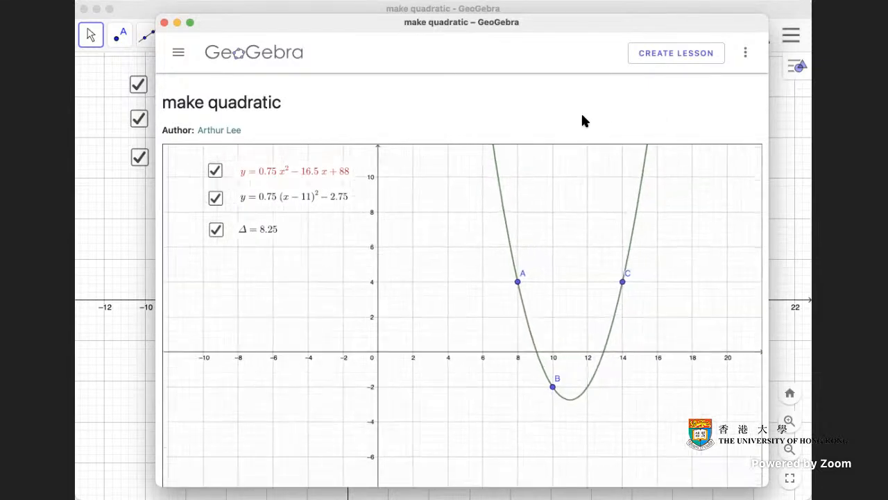
# Enlarge the activity window and open the make quadratic activity for editing
pyautogui.moveTo(505, 20); pyautogui.dragTo(452, 10)
pyautogui.moveTo(704, 470); pyautogui.dragTo(783, 489)
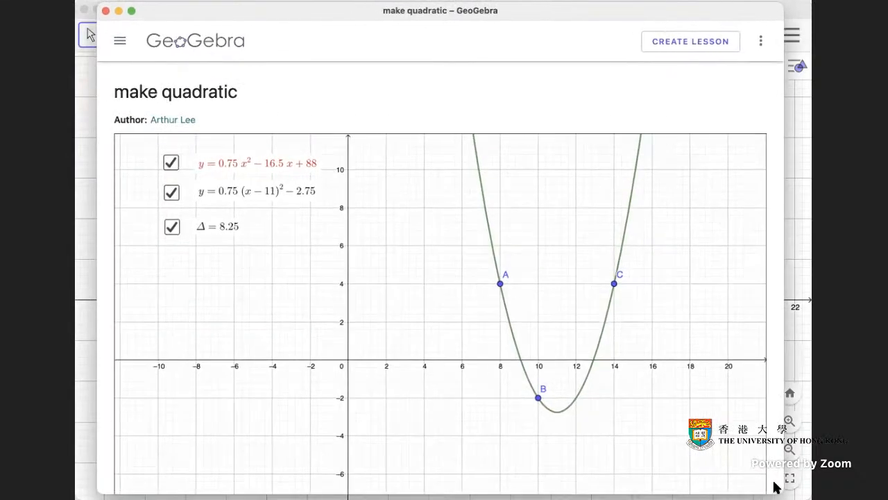
pyautogui.click(761, 42)
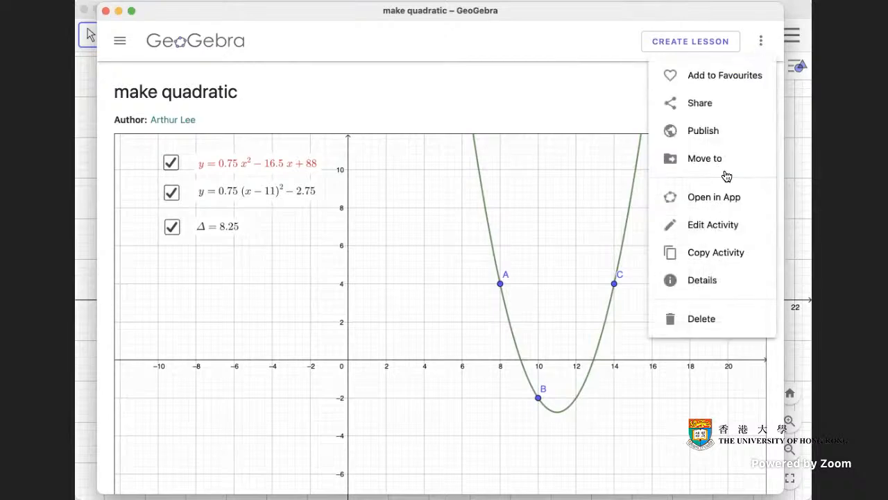
pyautogui.click(706, 238)
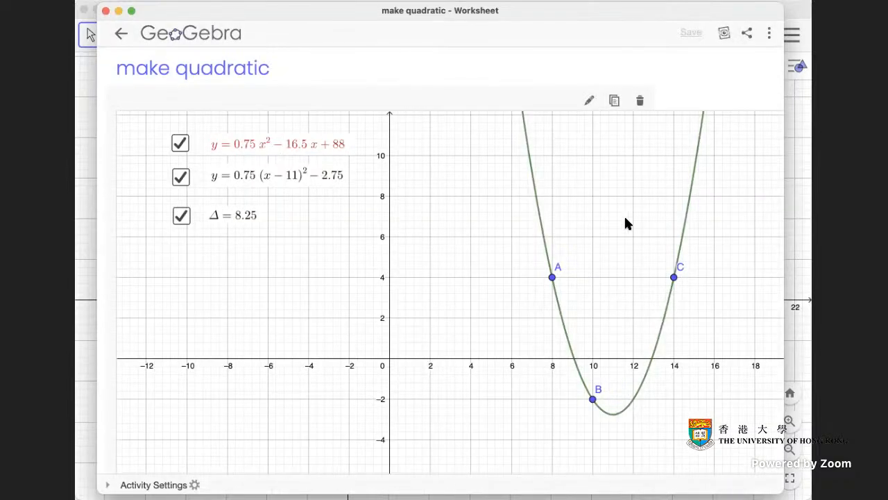
pyautogui.click(590, 101)
pyautogui.scroll(-1, 417, 389)
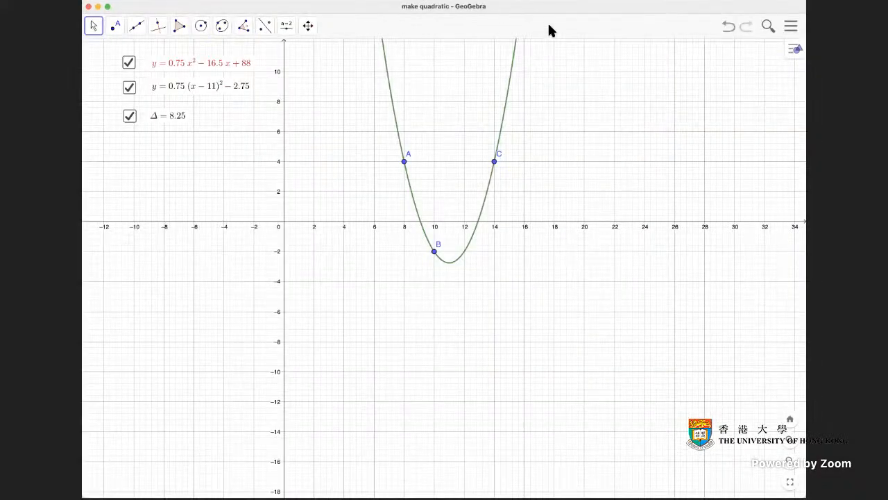
pyautogui.hotkey('ctrl', 'Up')
pyautogui.click(264, 114)
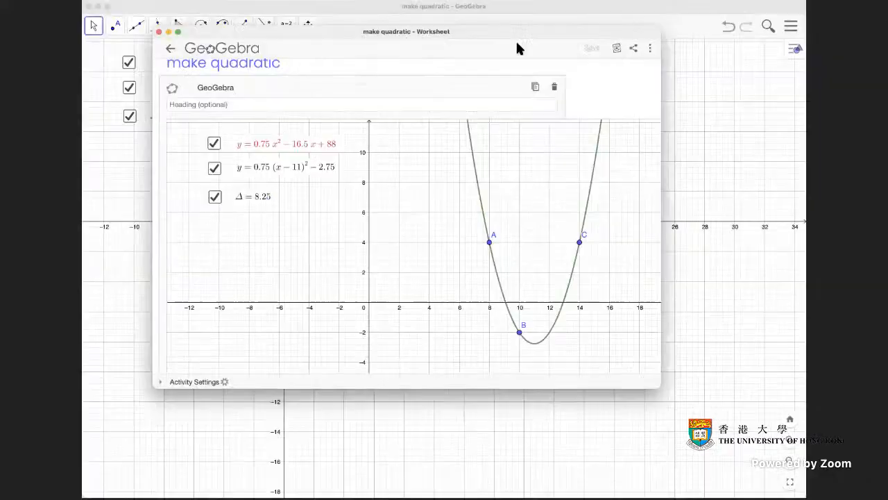
pyautogui.moveTo(482, 29); pyautogui.dragTo(500, 26)
pyautogui.moveTo(667, 386); pyautogui.dragTo(764, 469)
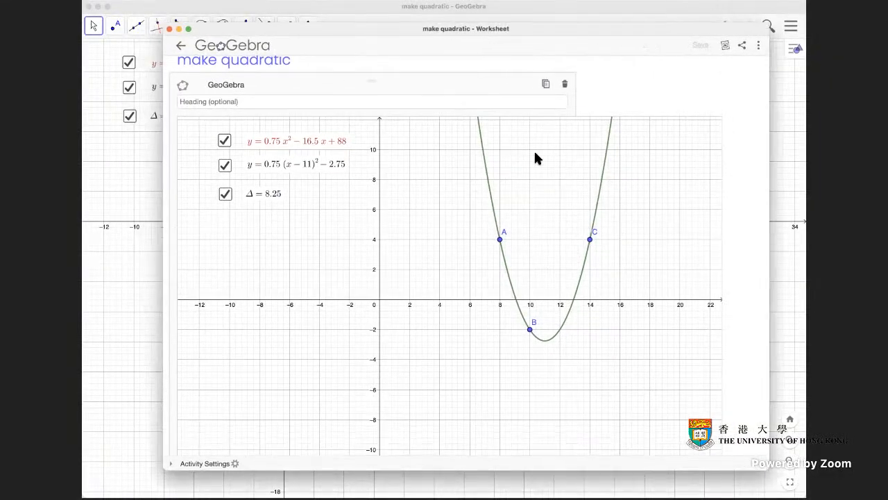
pyautogui.scroll(-6, 580, 150)
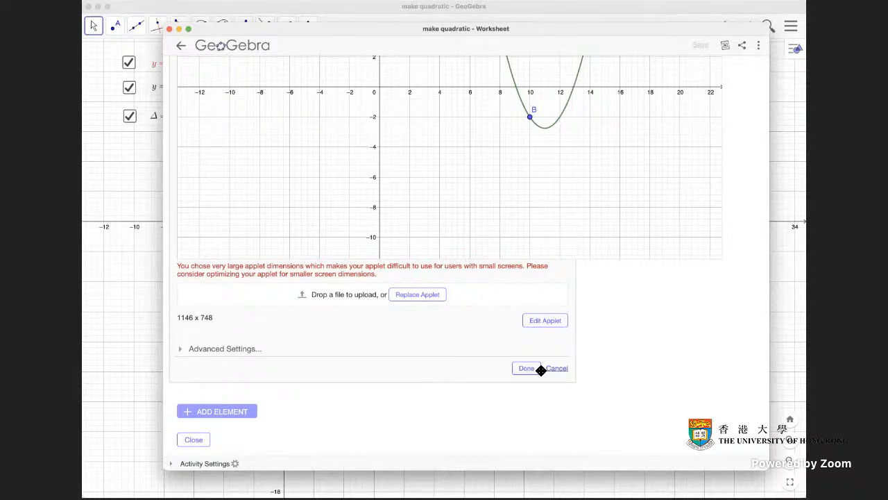
pyautogui.click(562, 369)
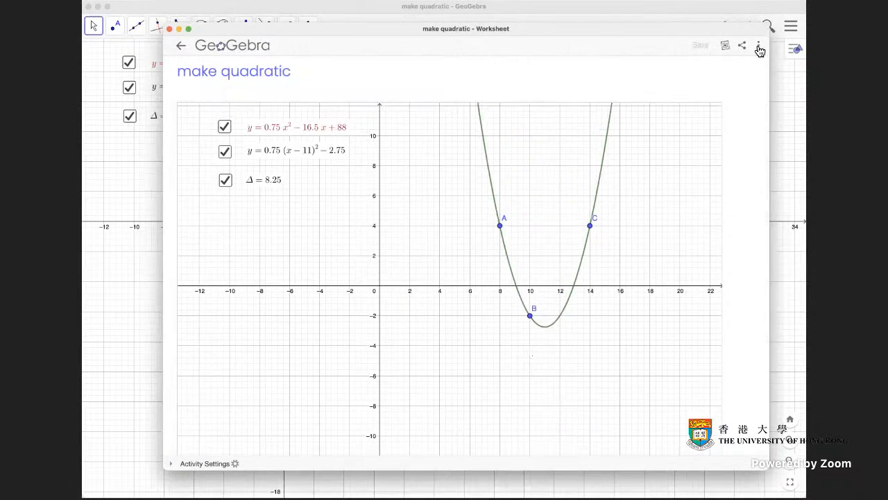
# Set the activity's applet size to 800 wide by 600 high in its advanced settings and accept
pyautogui.moveTo(507, 93)
pyautogui.click(531, 97)
pyautogui.scroll(-5, 623, 98)
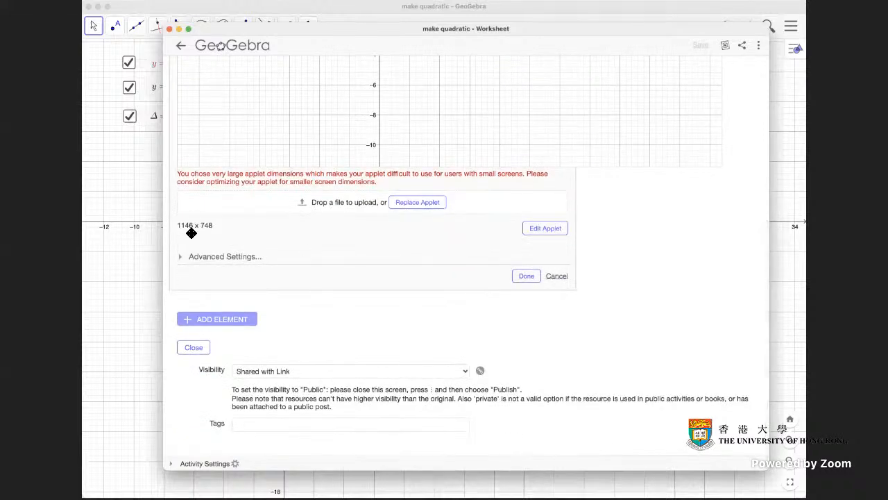
pyautogui.click(182, 258)
pyautogui.moveTo(225, 276); pyautogui.dragTo(195, 278)
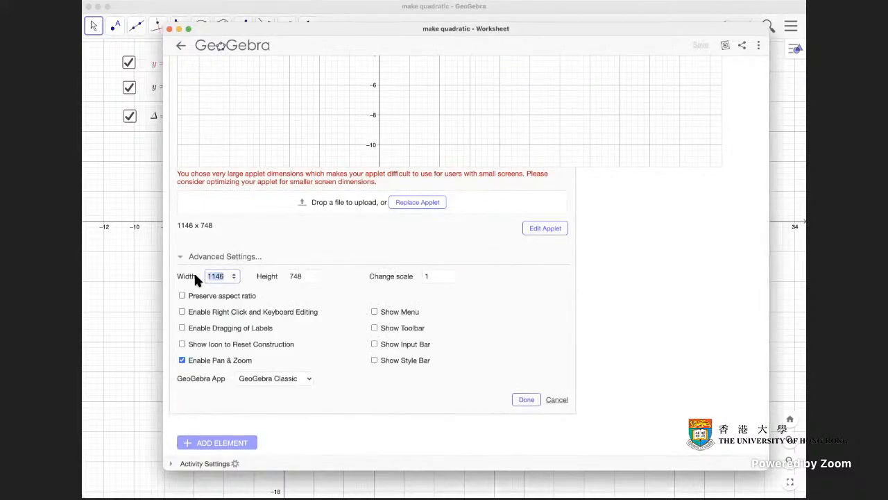
pyautogui.write('800')
pyautogui.moveTo(302, 257); pyautogui.dragTo(284, 259)
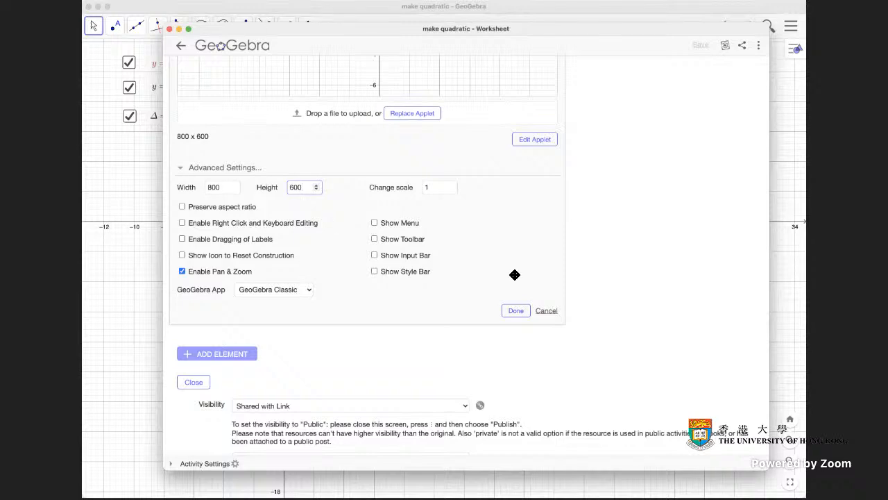
pyautogui.scroll(3, 501, 297)
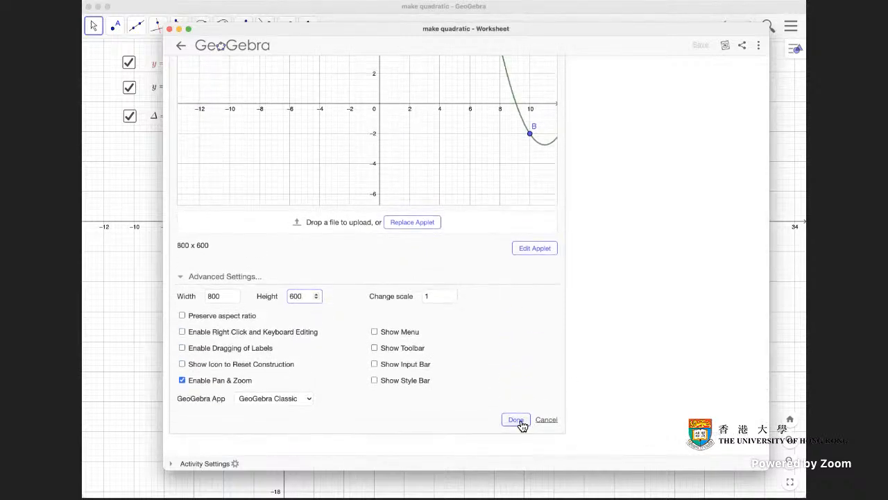
pyautogui.click(516, 420)
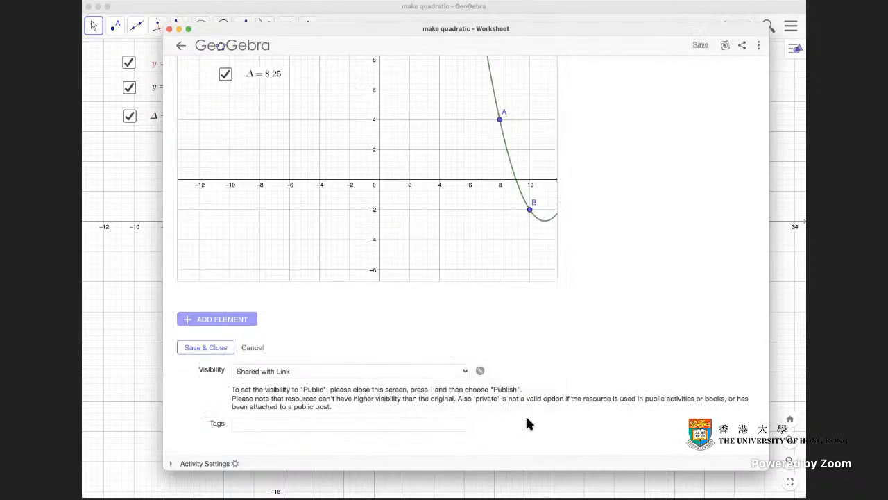
# Edit the applet so its graphics view is shifted to fit the whole parabola with points A, B and C, and accept
pyautogui.scroll(3, 632, 318)
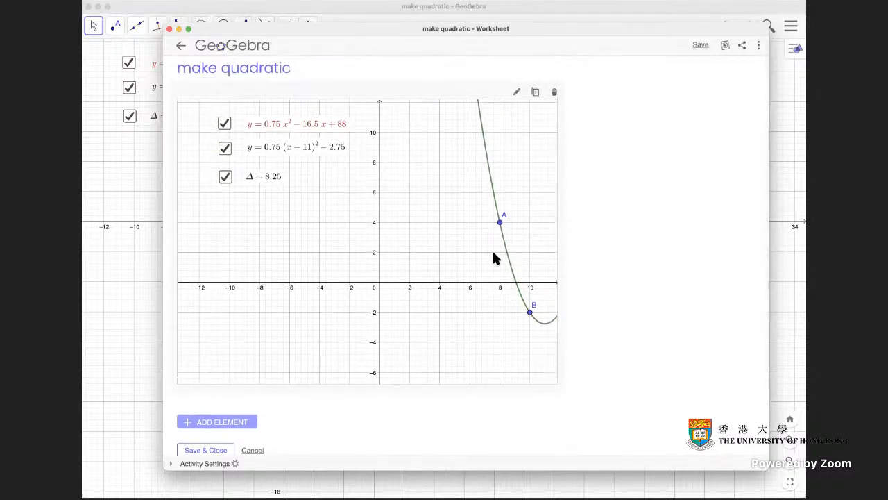
pyautogui.click(517, 92)
pyautogui.scroll(-3, 604, 318)
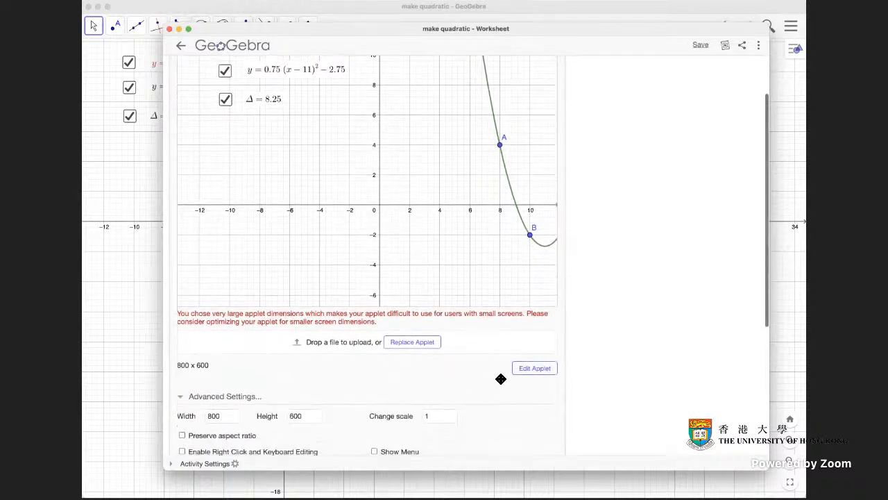
pyautogui.click(538, 372)
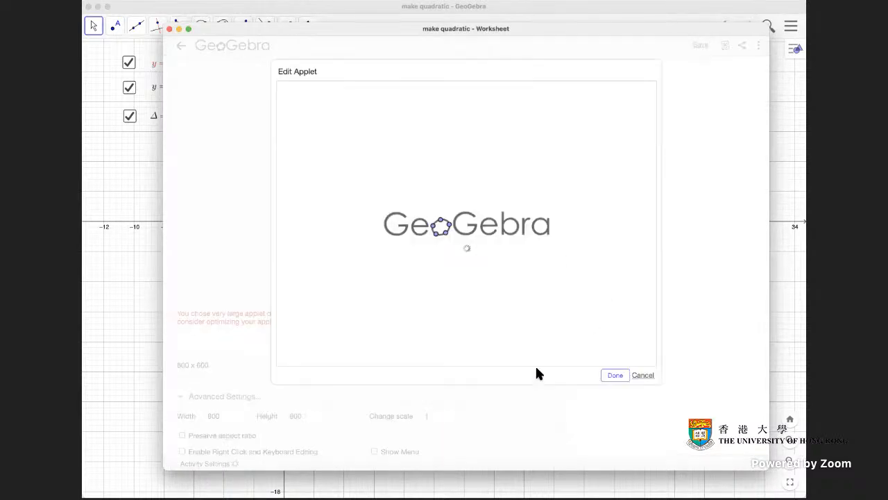
pyautogui.moveTo(590, 268); pyautogui.dragTo(429, 269)
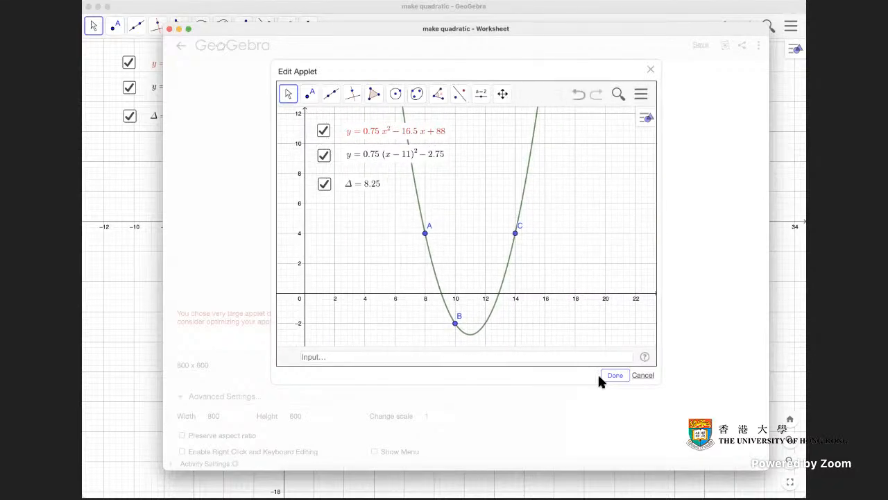
pyautogui.click(617, 375)
pyautogui.scroll(3, 600, 413)
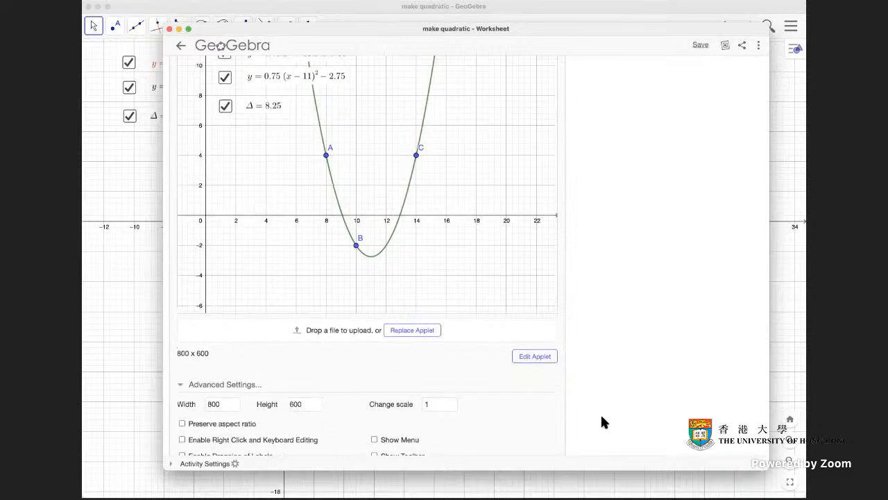
pyautogui.scroll(-8, 590, 340)
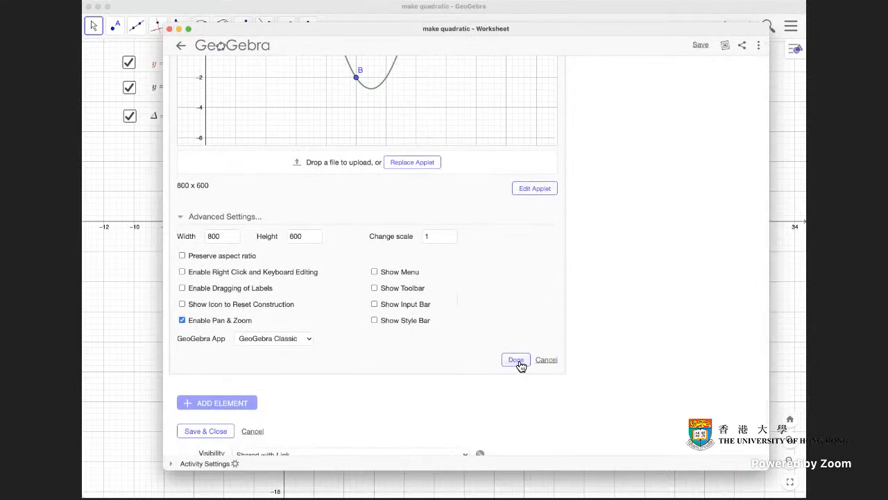
pyautogui.click(519, 362)
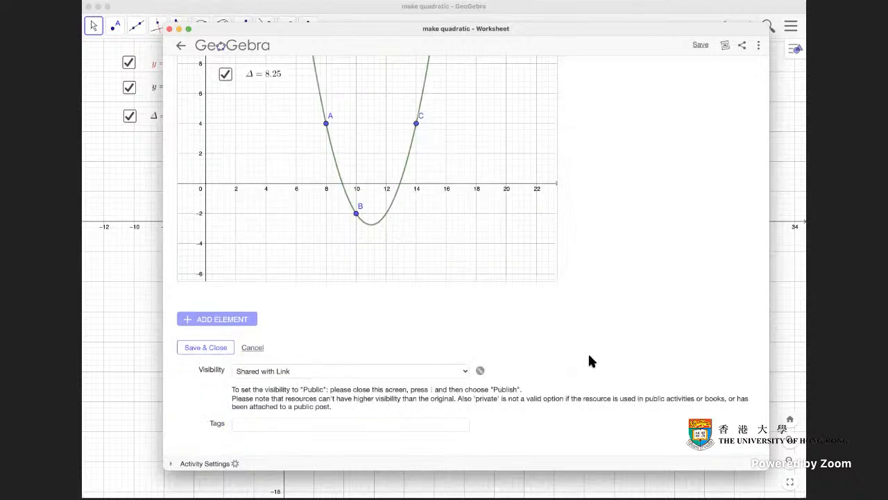
# Add a text element reading "This is an activity about making a quadratic graph." and place it above the applet
pyautogui.click(237, 327)
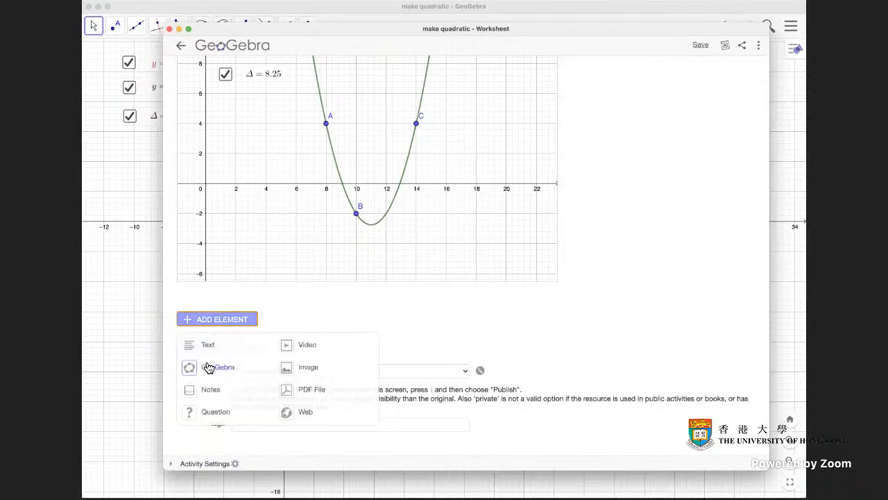
pyautogui.click(212, 349)
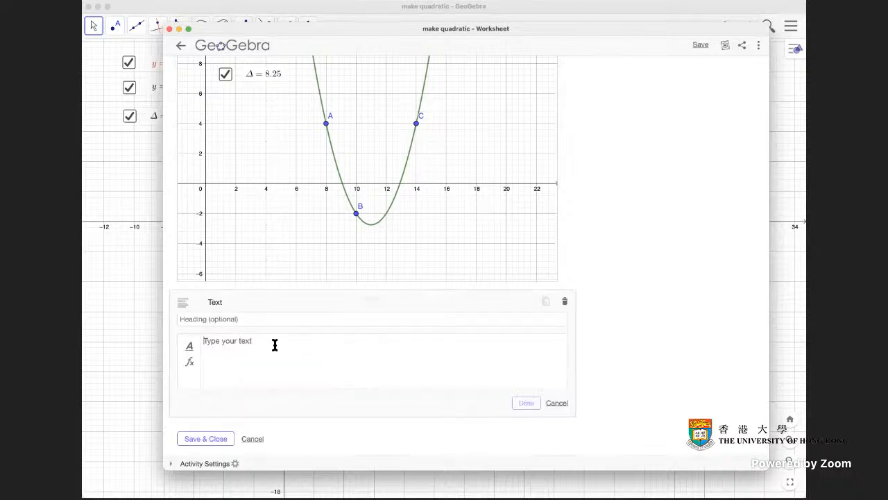
pyautogui.write('This is ')
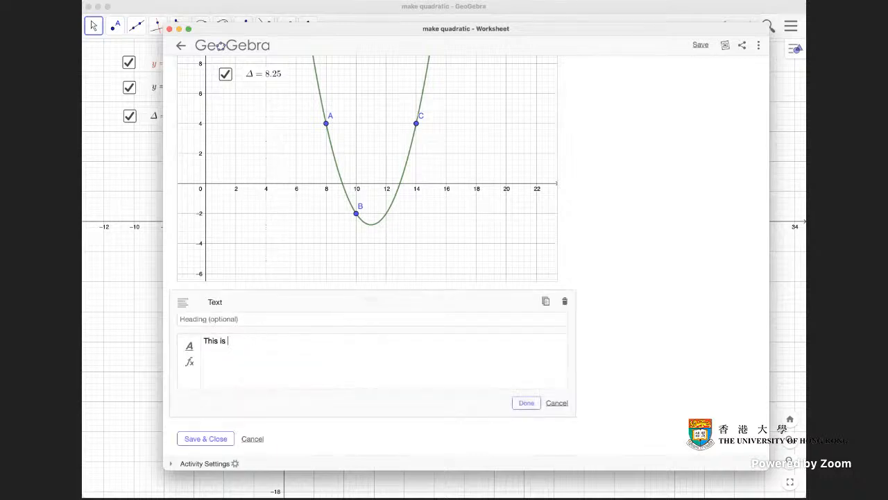
pyautogui.write('an activity about make')
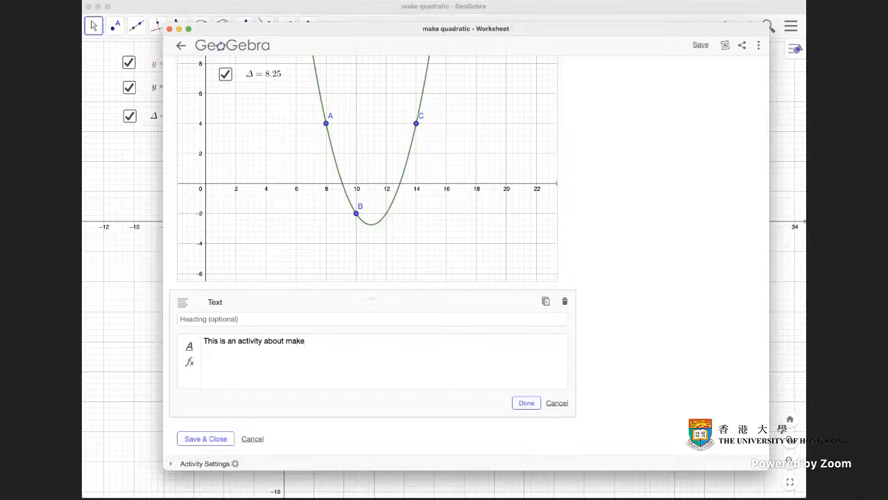
pyautogui.write('ng a quaf')
pyautogui.write('ratic graph.')
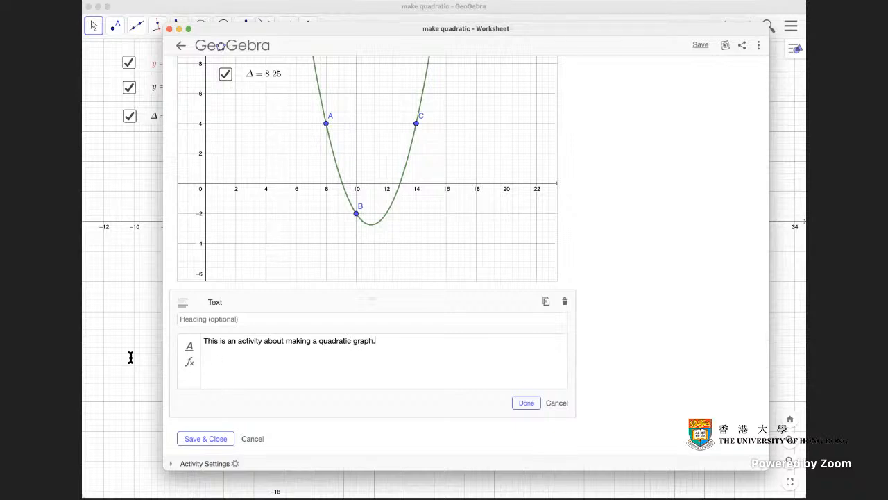
pyautogui.click(527, 404)
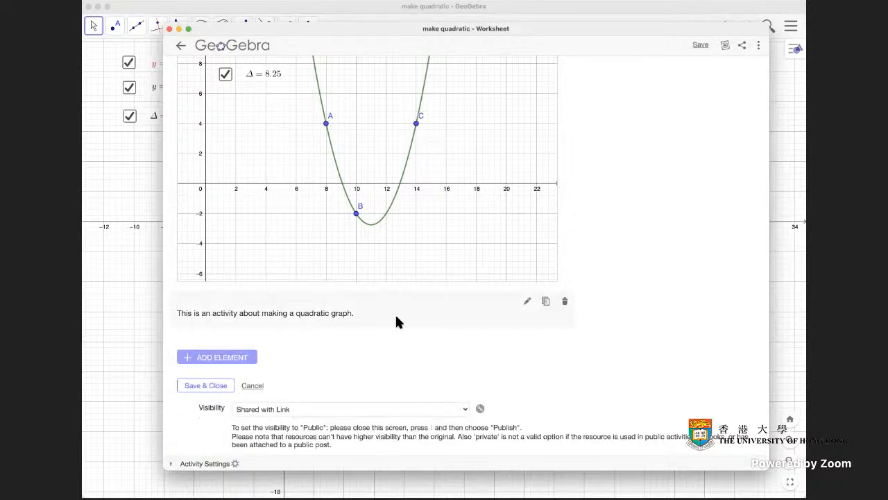
pyautogui.scroll(5, 575, 421)
pyautogui.moveTo(410, 414); pyautogui.dragTo(396, 97)
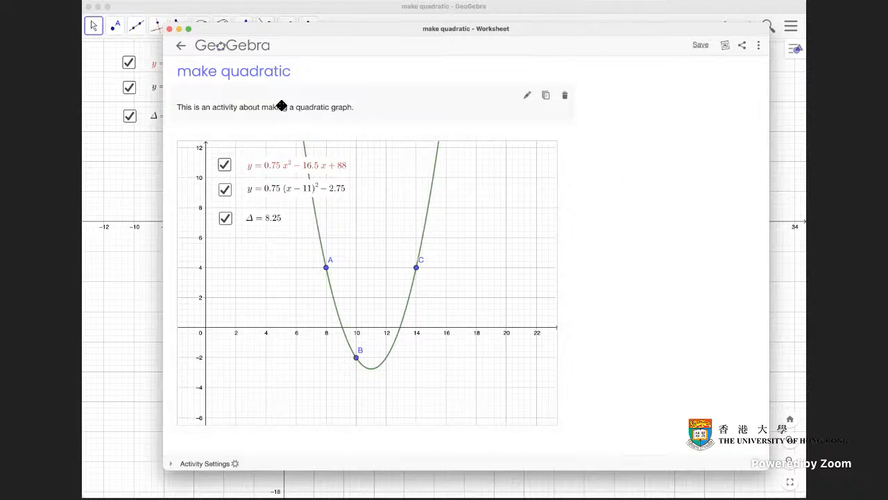
# Look over the available element types without adding one, and save and close the edited activity
pyautogui.scroll(-3, 622, 290)
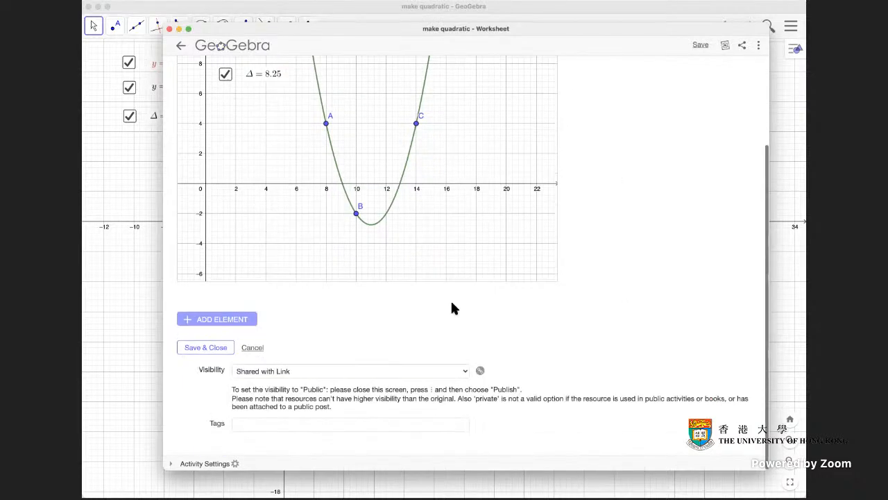
pyautogui.click(219, 320)
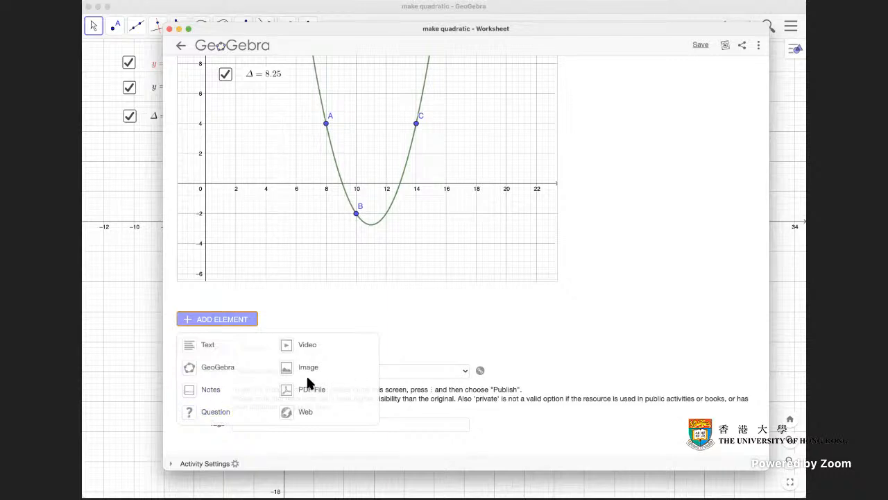
pyautogui.click(555, 357)
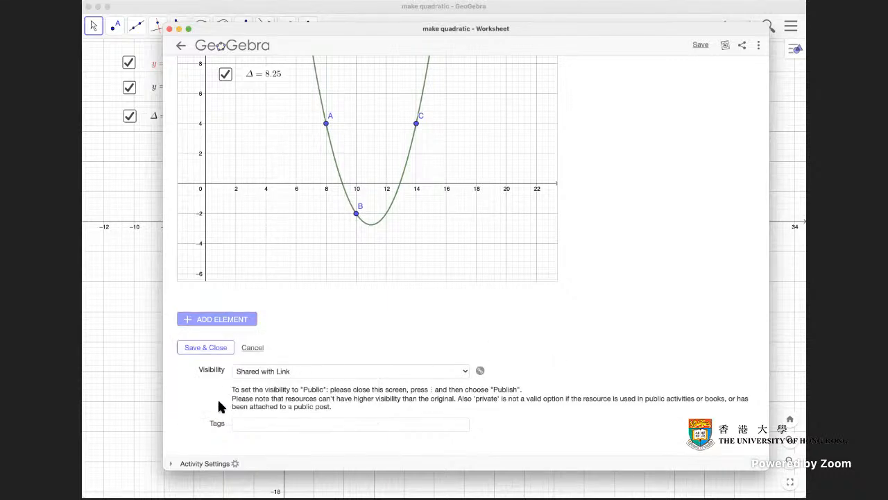
pyautogui.click(206, 348)
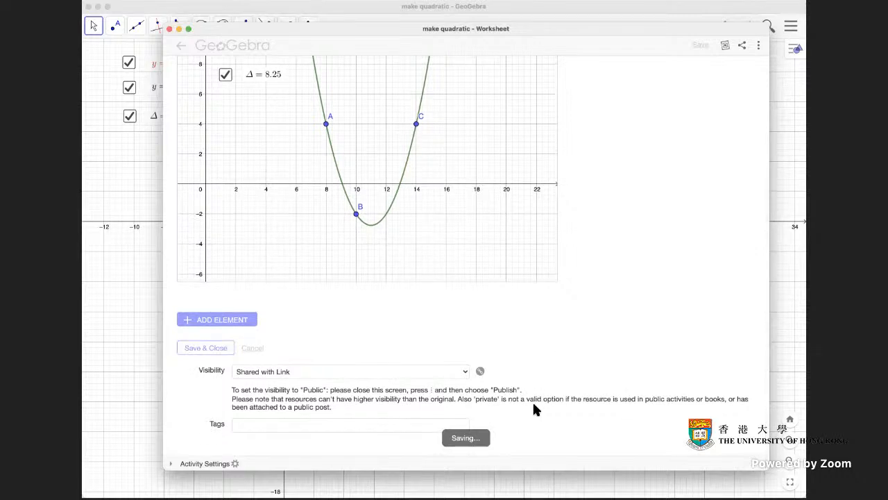
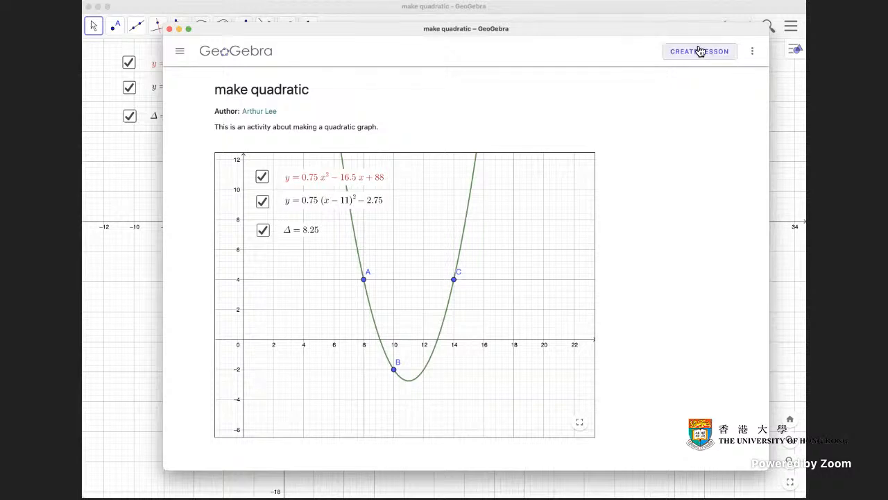
# Publish the activity with the description "make quadratic", leaving topics, categories and language at their defaults
pyautogui.click(753, 52)
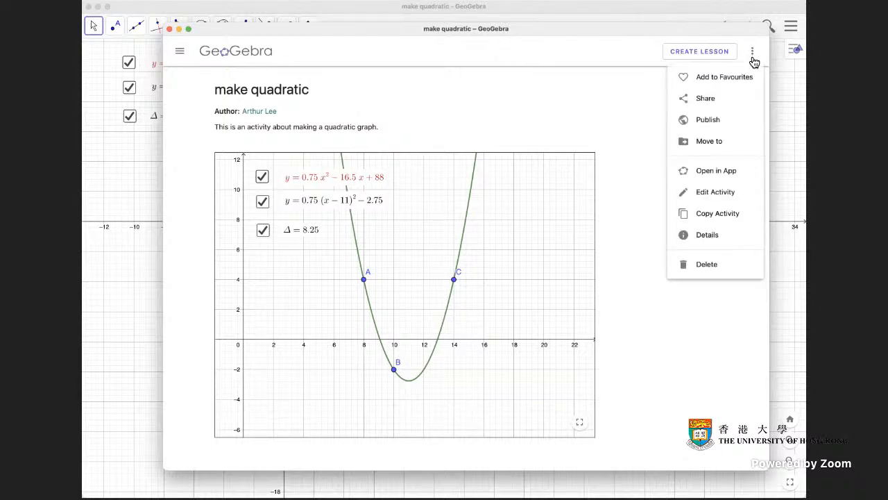
pyautogui.click(711, 123)
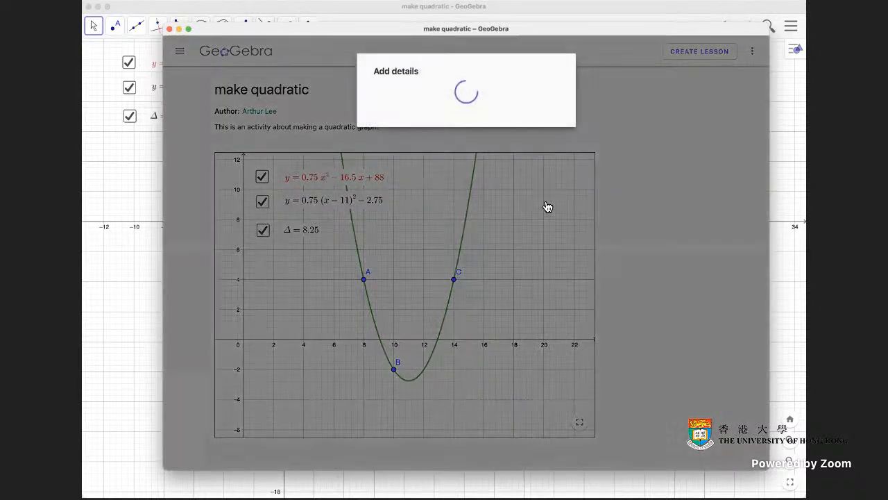
pyautogui.click(407, 108)
pyautogui.write('m')
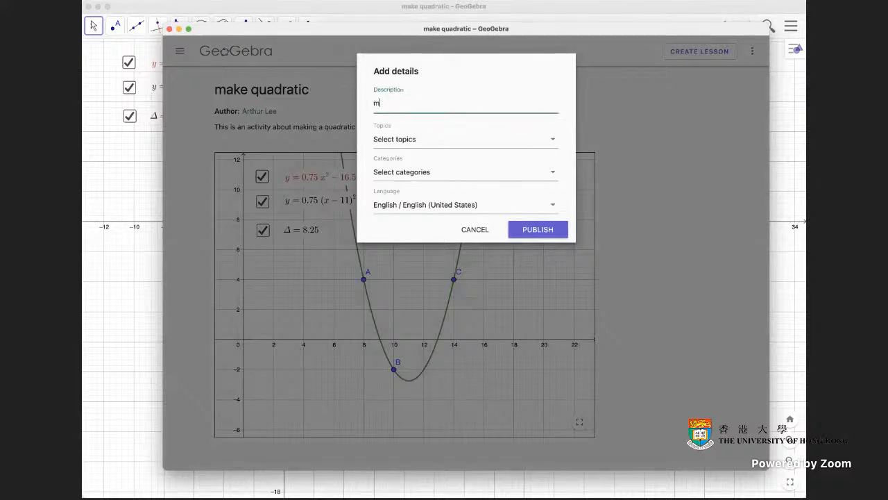
pyautogui.write('ake quadratic')
pyautogui.click(561, 232)
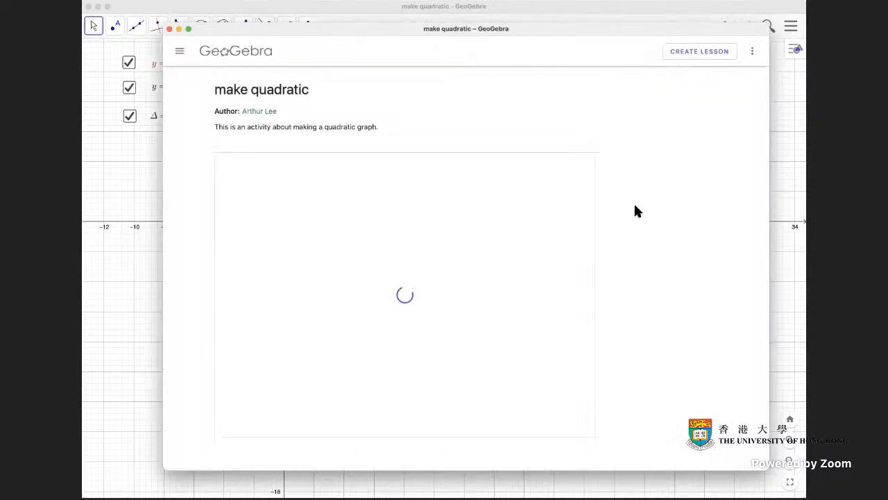
# Go to your own resources on the GeoGebra site and open the published make quadratic activity to look it over
pyautogui.click(253, 58)
pyautogui.click(419, 207)
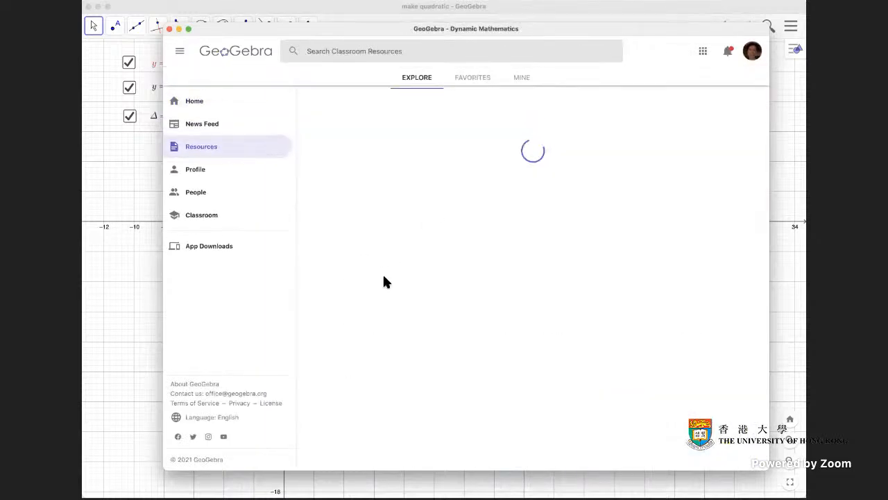
pyautogui.click(525, 79)
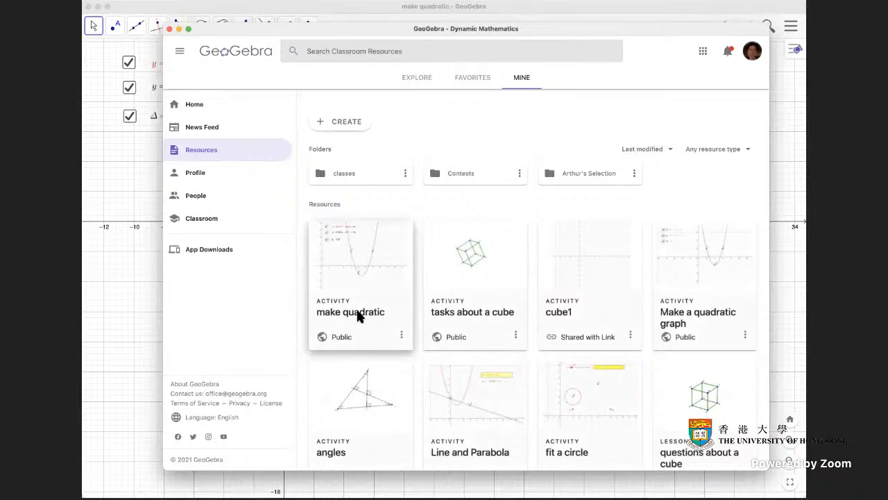
pyautogui.click(361, 316)
pyautogui.scroll(-3, 640, 240)
pyautogui.scroll(3, 639, 236)
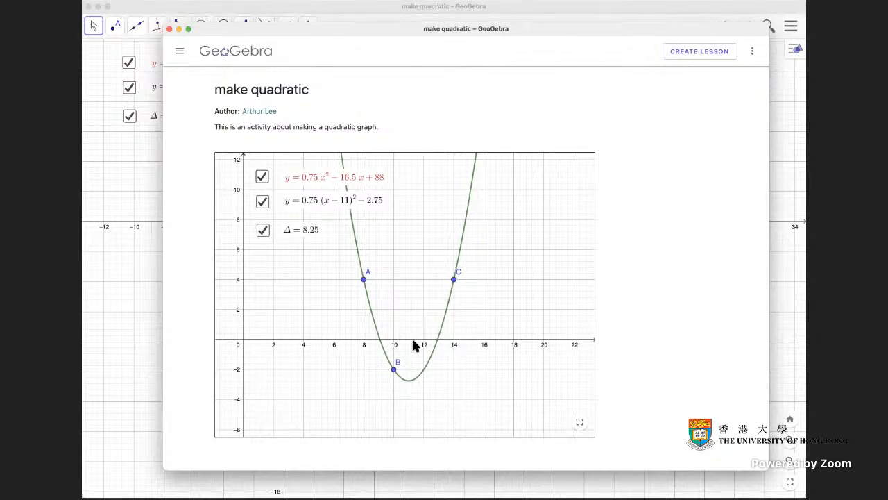
# View the sharing options and link of the make quadratic activity, and dismiss them without sharing
pyautogui.click(752, 50)
pyautogui.click(706, 99)
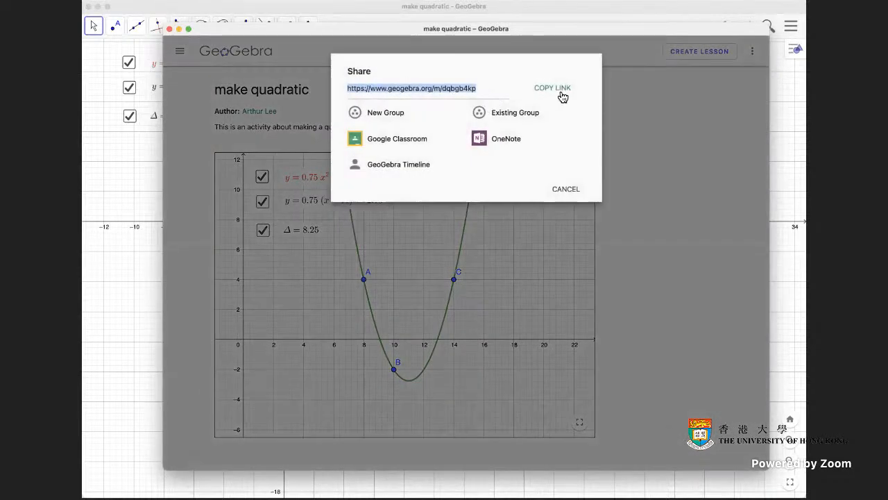
pyautogui.click(575, 192)
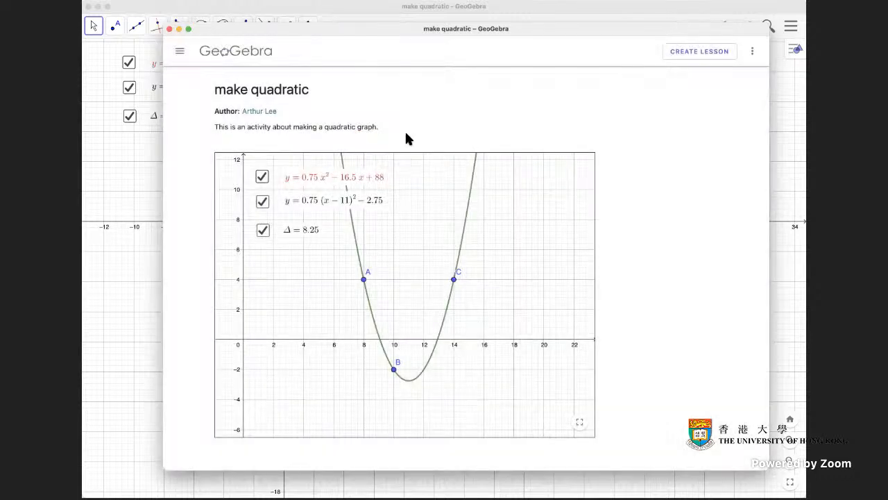
# Close the online activity window and shrink the make quadratic graph window
pyautogui.click(169, 29)
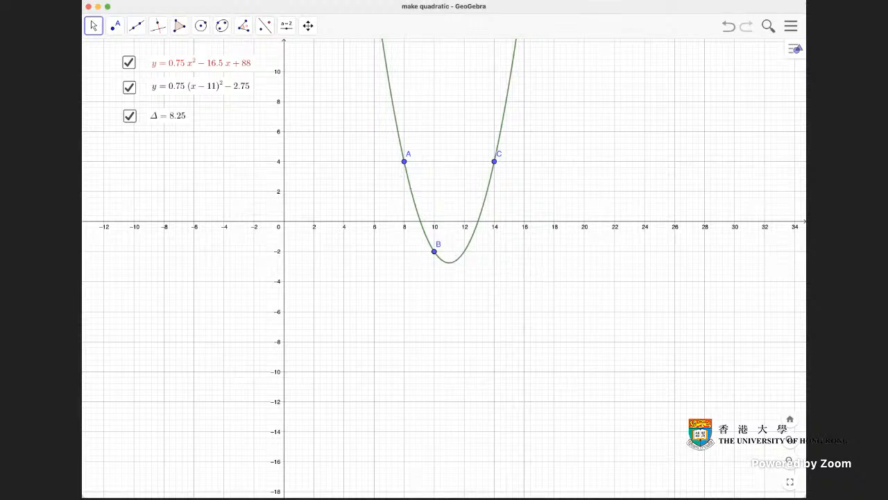
pyautogui.moveTo(806, 497); pyautogui.dragTo(604, 354)
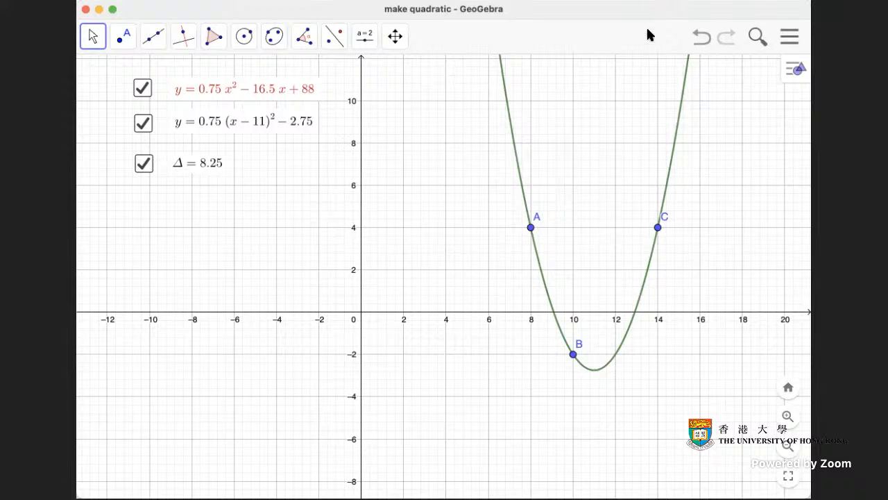